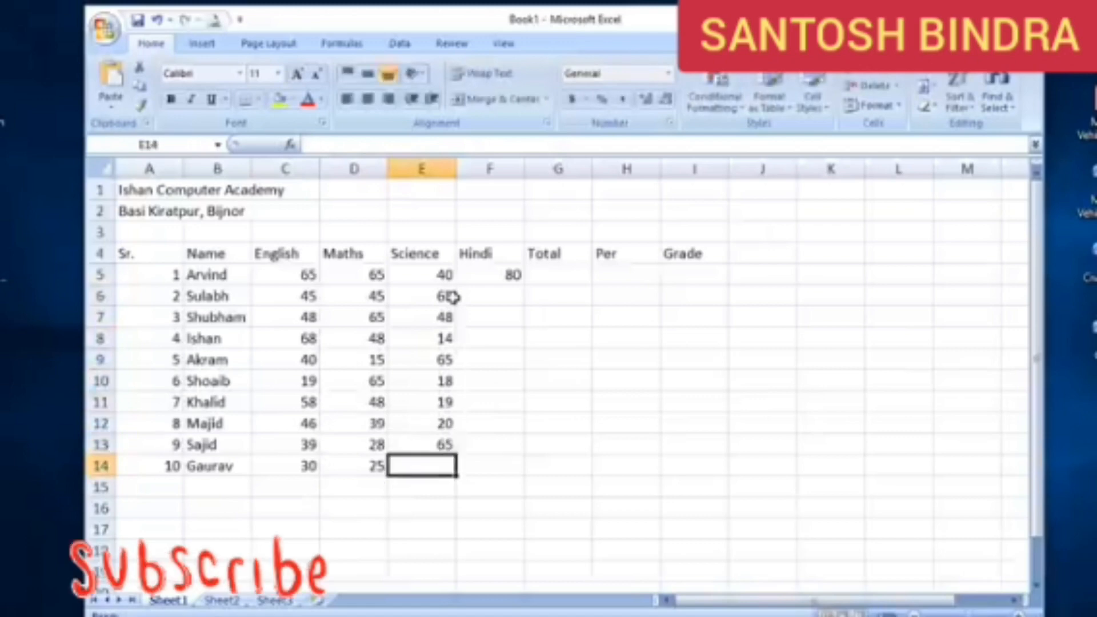
Enter the remaining Hindi marks in F6:F14: 45, 48, 65, 15, 32, 18, 65, 18 and 65
{"action": "left_click", "coordinate": [496, 274]}
{"action": "key", "text": "Return"}
{"action": "type", "text": "45 48 65"}
{"action": "key", "text": "Return"}
{"action": "type", "text": "15 32 "}
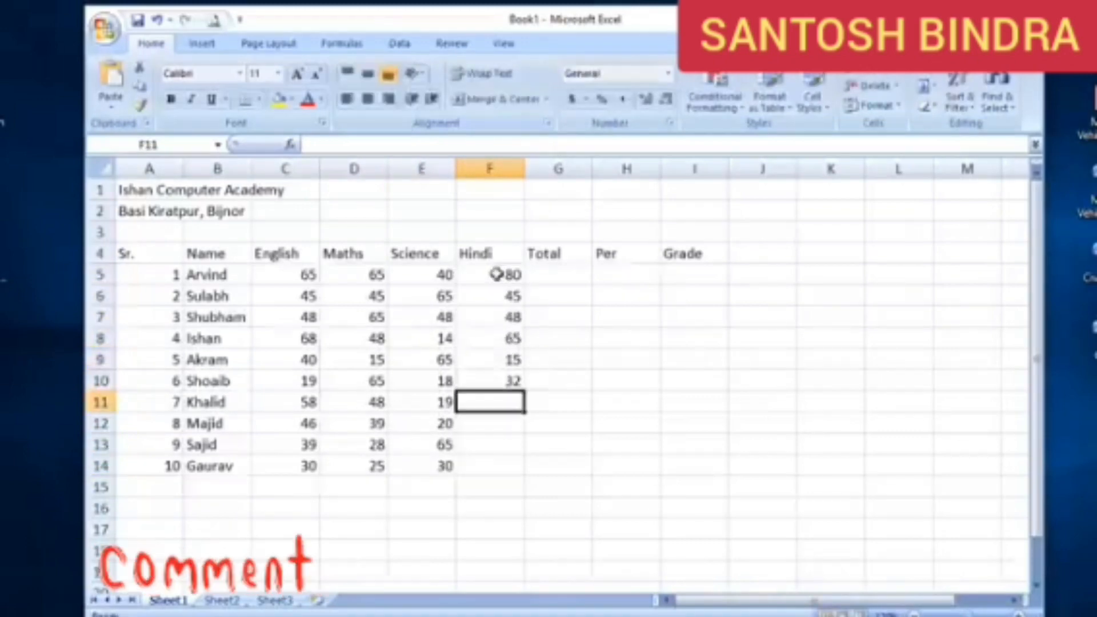
{"action": "type", "text": "18 65 18 65"}
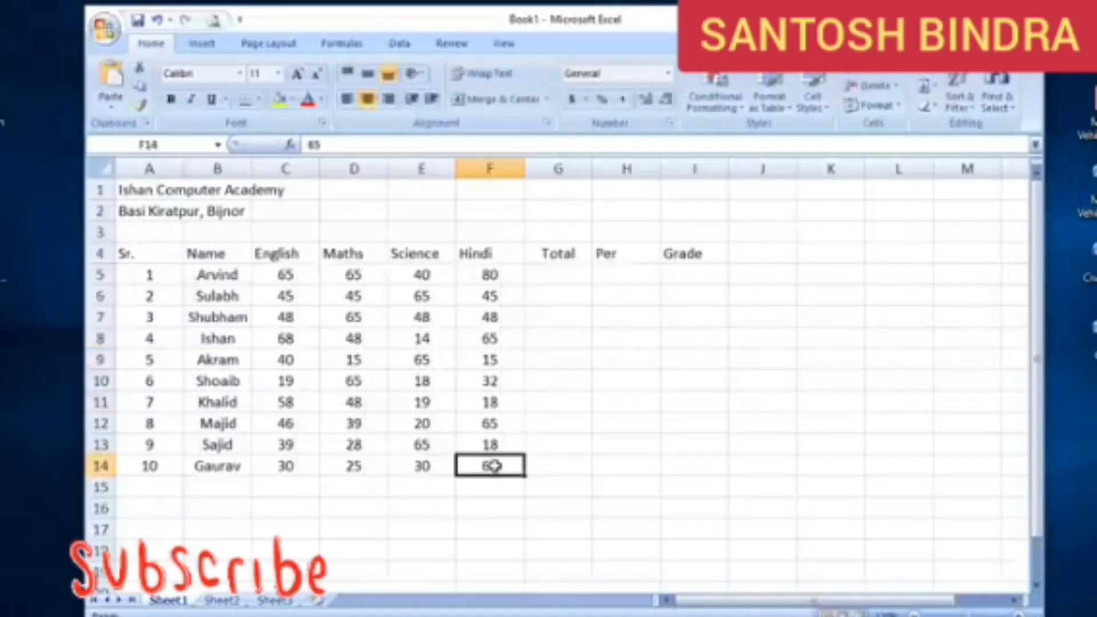
Try totalling the subject marks with AutoSum in G5 filled down to G14, and clear those totals
{"action": "left_click", "coordinate": [561, 275]}
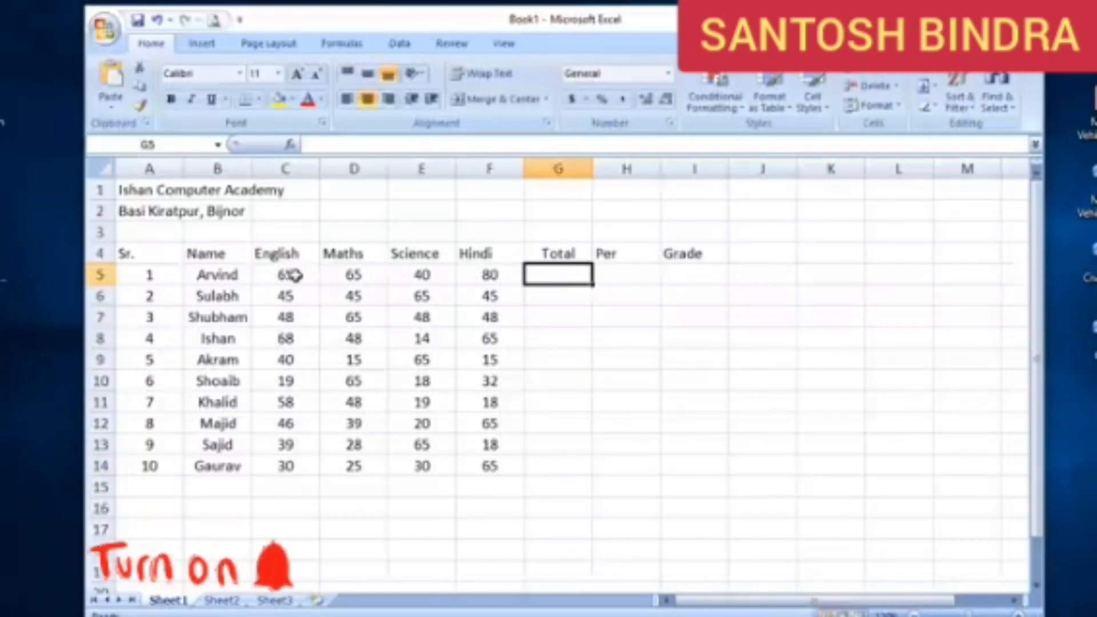
{"action": "left_click_drag", "start_coordinate": [288, 274], "coordinate": [557, 277]}
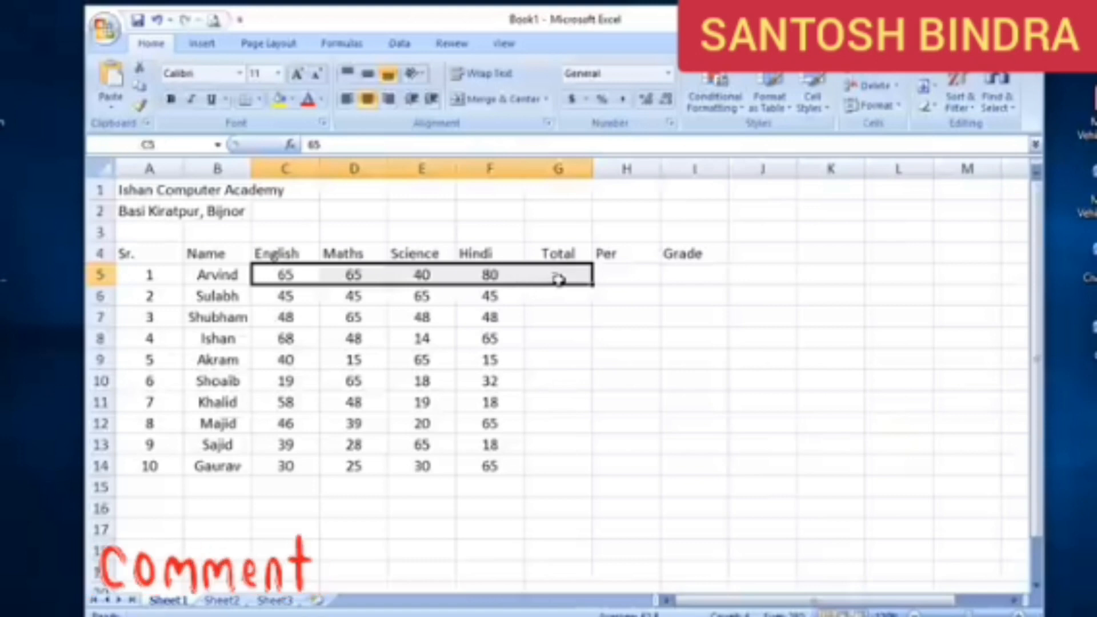
{"action": "left_click", "coordinate": [926, 82]}
{"action": "left_click", "coordinate": [568, 276]}
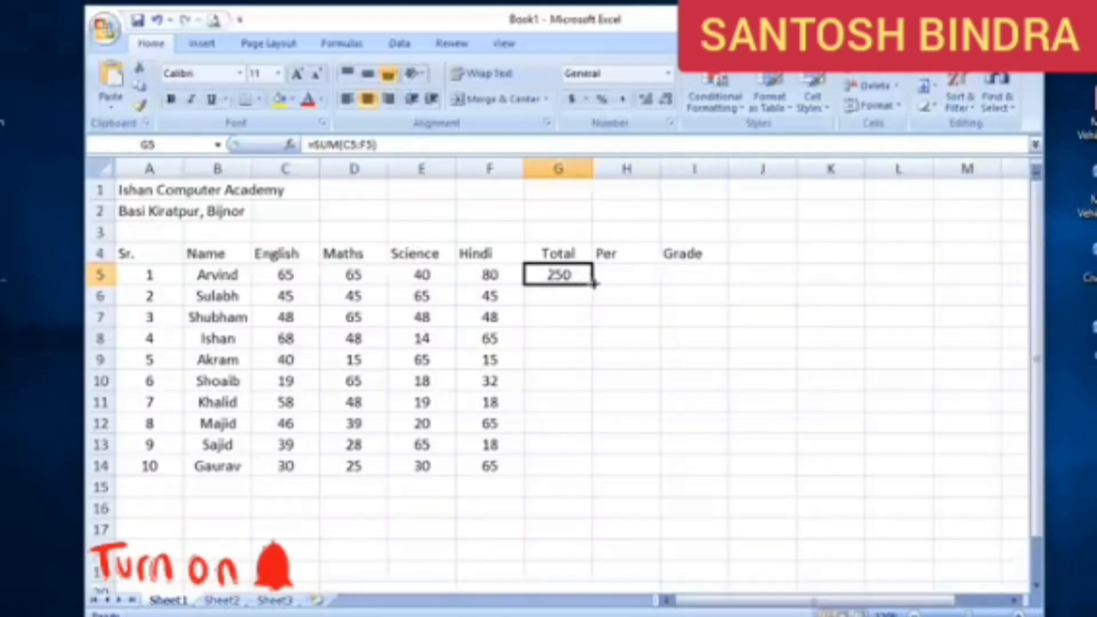
{"action": "left_click_drag", "start_coordinate": [593, 282], "coordinate": [600, 474]}
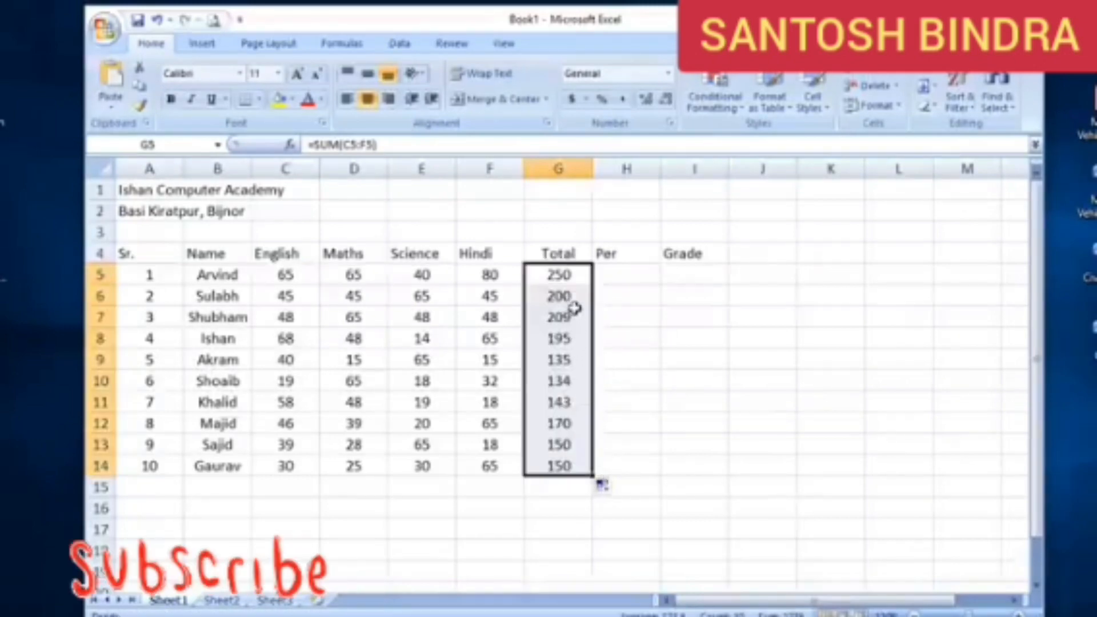
{"action": "key", "text": "Delete"}
Enter the formula =SUM(C5:F5) in G5 and fill it down the Total column to G14
{"action": "left_click", "coordinate": [570, 278]}
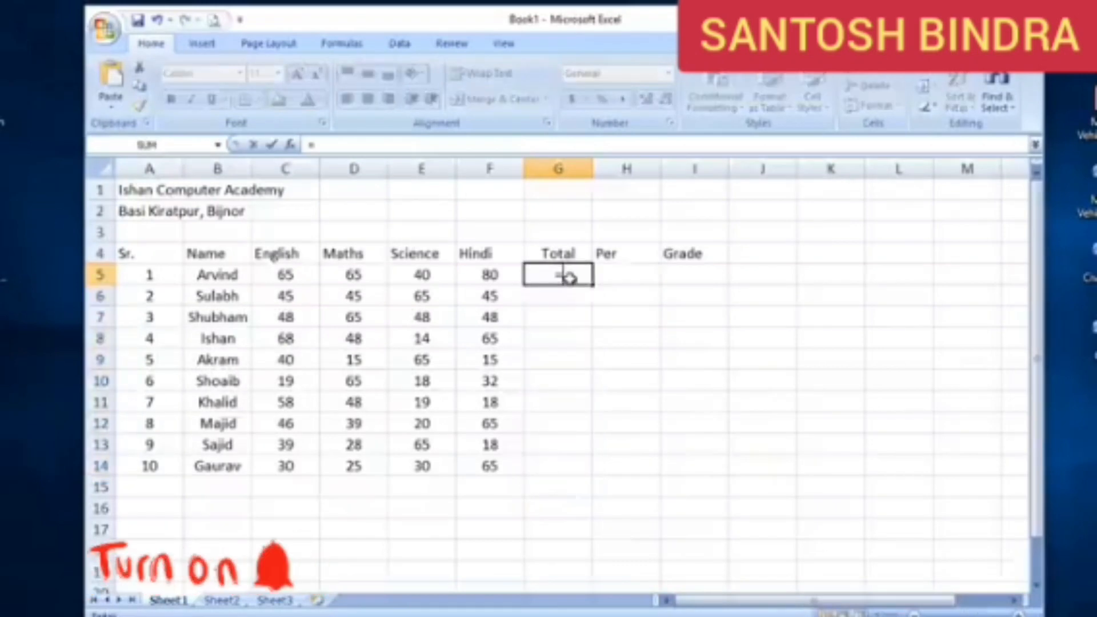
{"action": "type", "text": "=sum"}
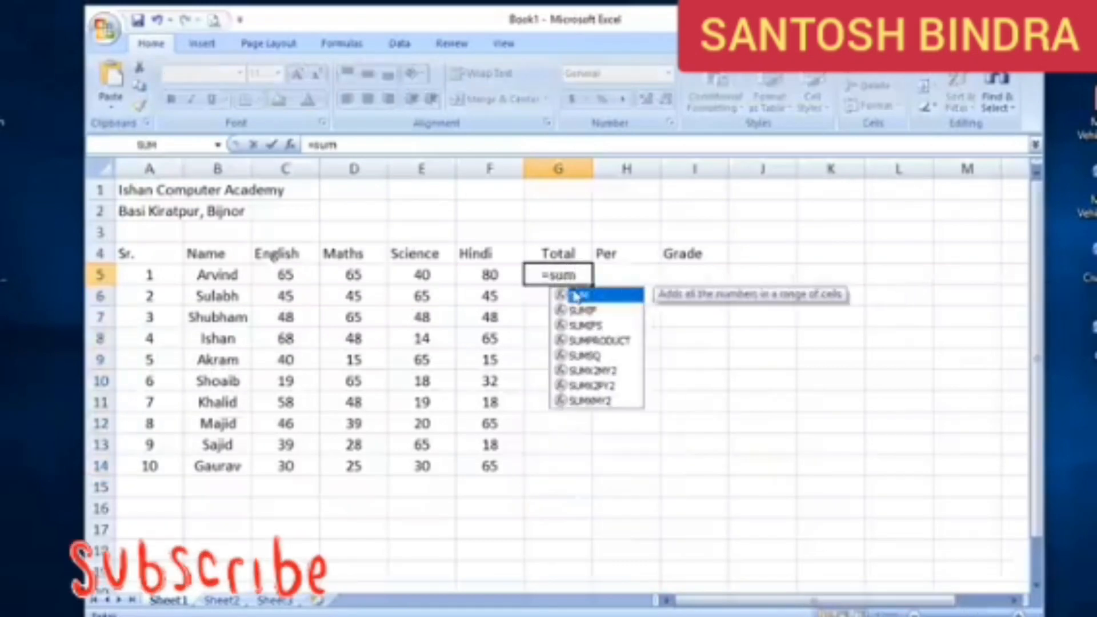
{"action": "double_click", "coordinate": [578, 295]}
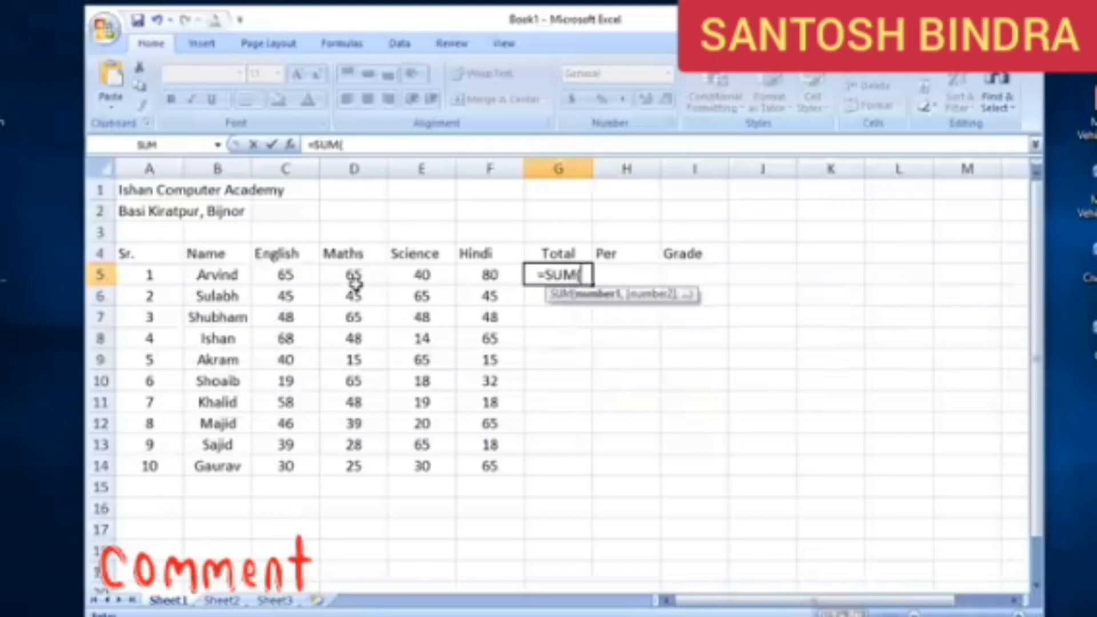
{"action": "left_click_drag", "start_coordinate": [298, 276], "coordinate": [485, 286]}
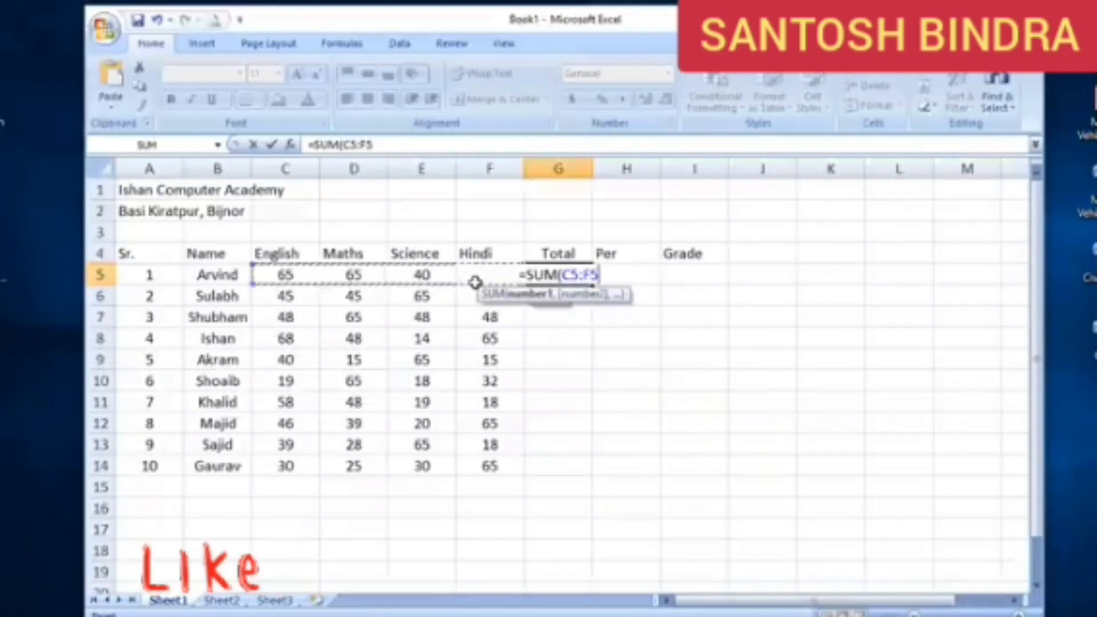
{"action": "type", "text": ")"}
{"action": "key", "text": "Return"}
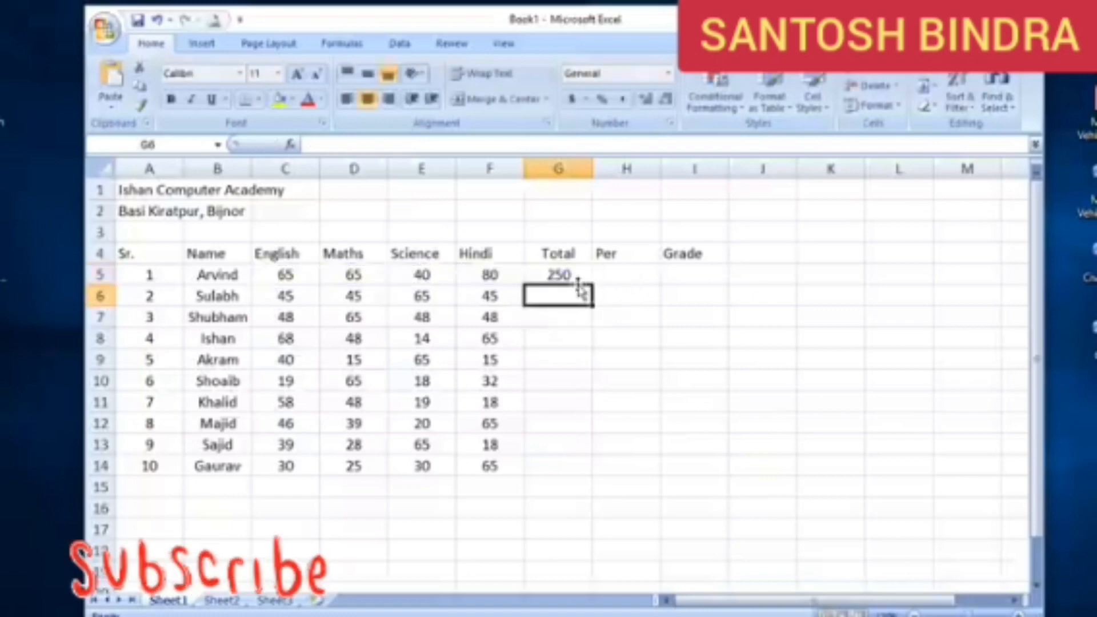
{"action": "left_click", "coordinate": [579, 269]}
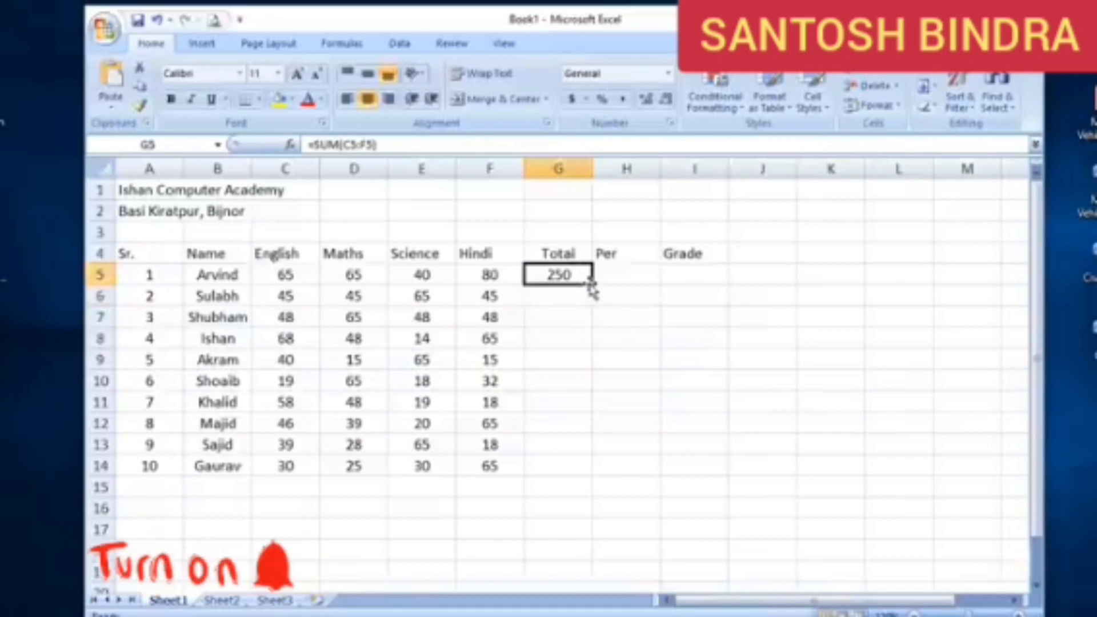
{"action": "left_click_drag", "start_coordinate": [591, 286], "coordinate": [580, 474]}
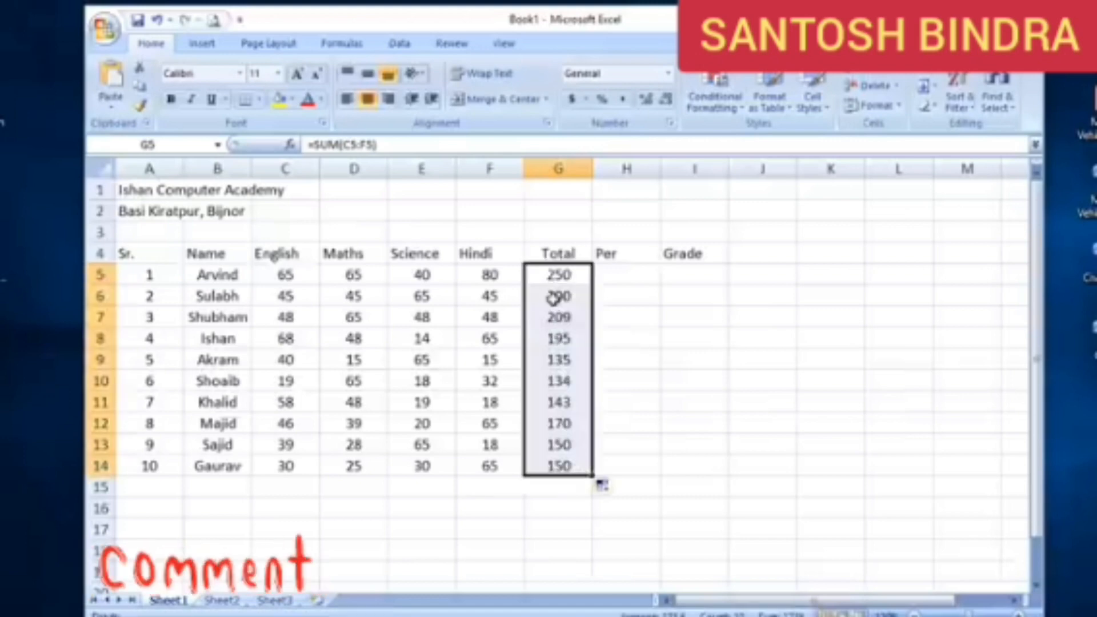
Enter the percentage formula =G5/400*100 in H5 under Per
{"action": "left_click", "coordinate": [640, 273]}
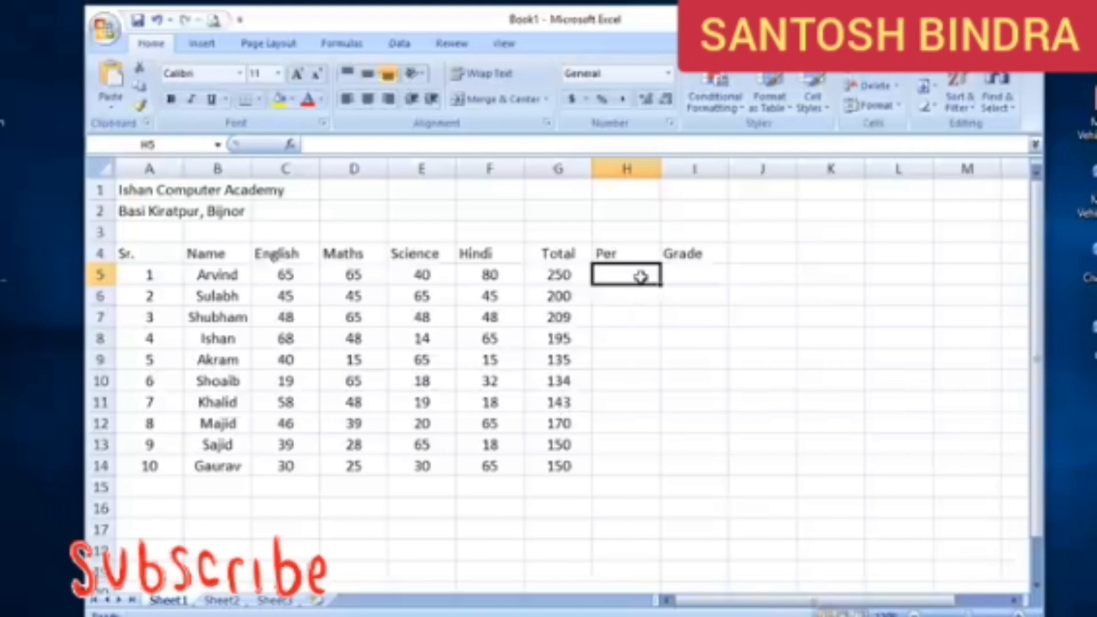
{"action": "type", "text": "="}
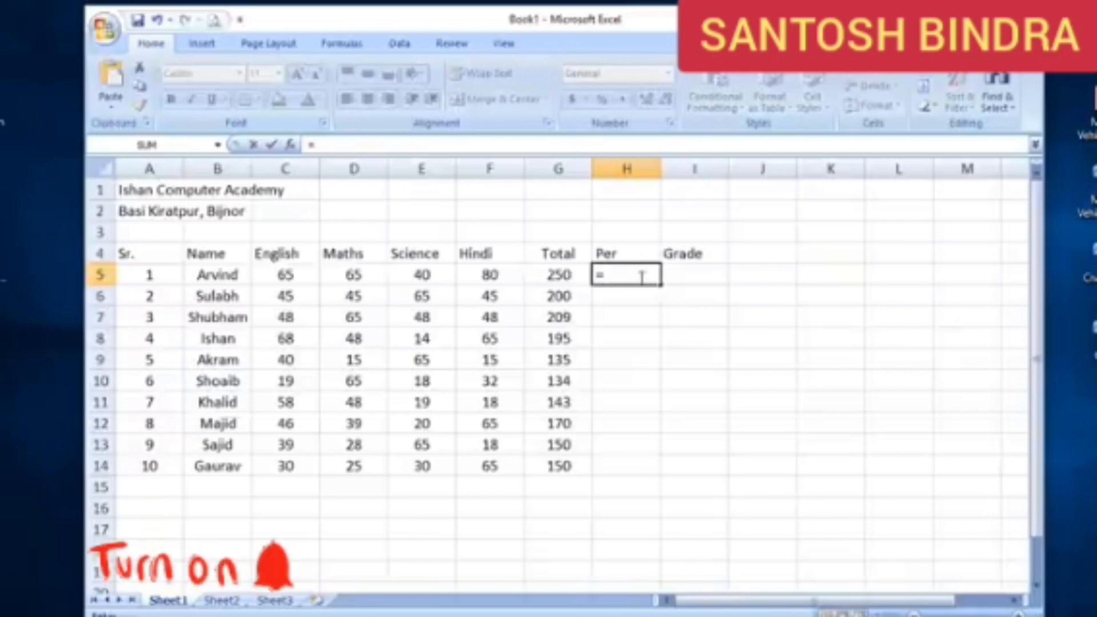
{"action": "left_click", "coordinate": [553, 277]}
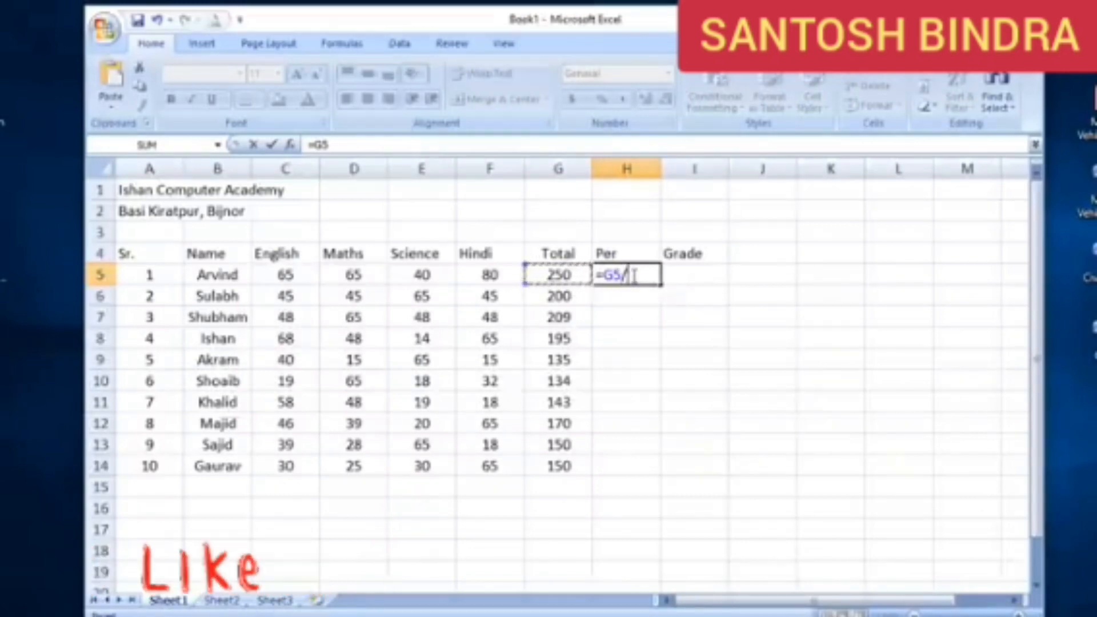
{"action": "type", "text": "/"}
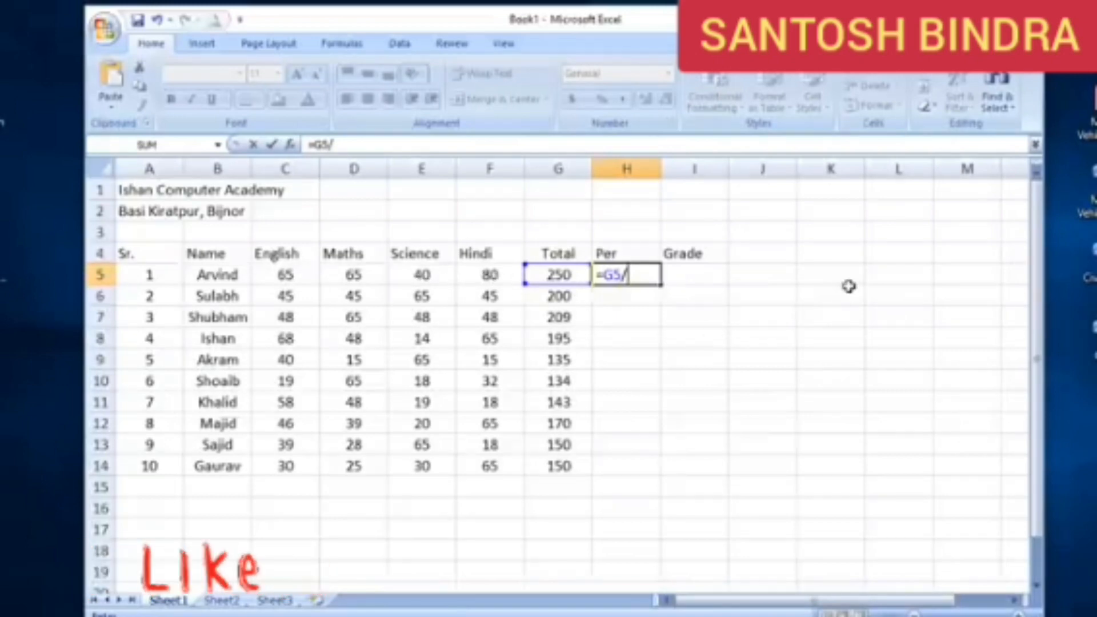
{"action": "type", "text": "400"}
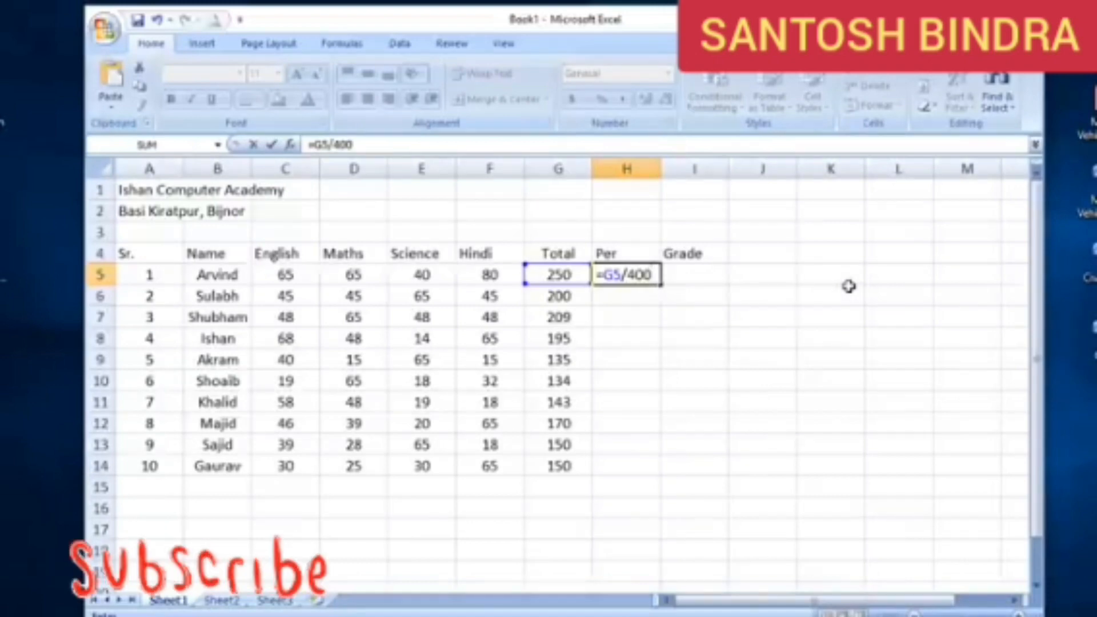
{"action": "type", "text": "*"}
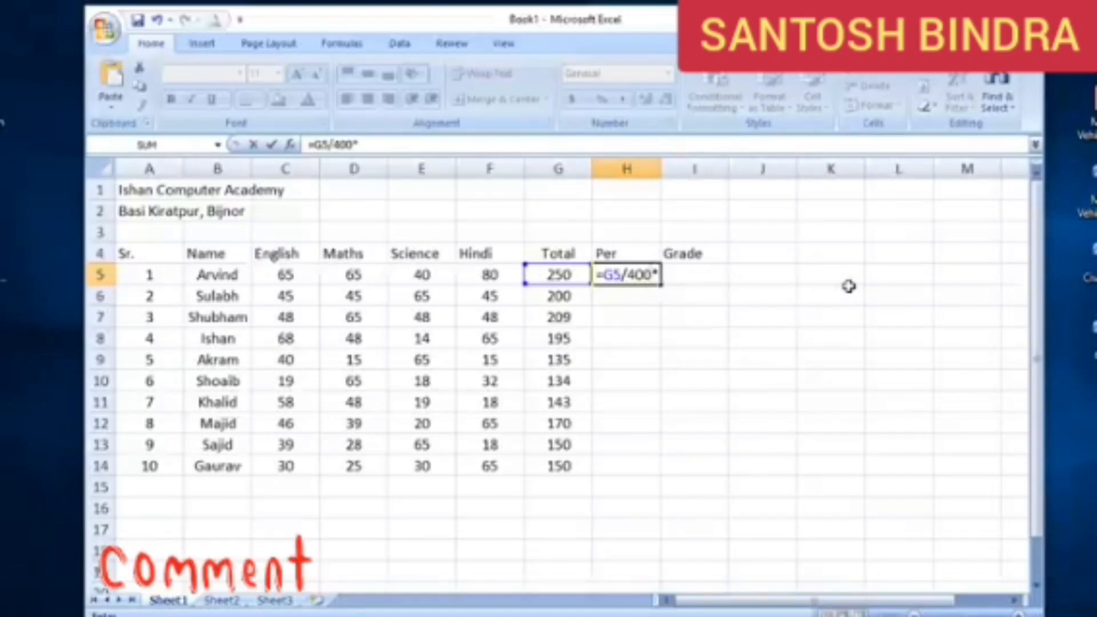
{"action": "type", "text": "100"}
{"action": "key", "text": "Return"}
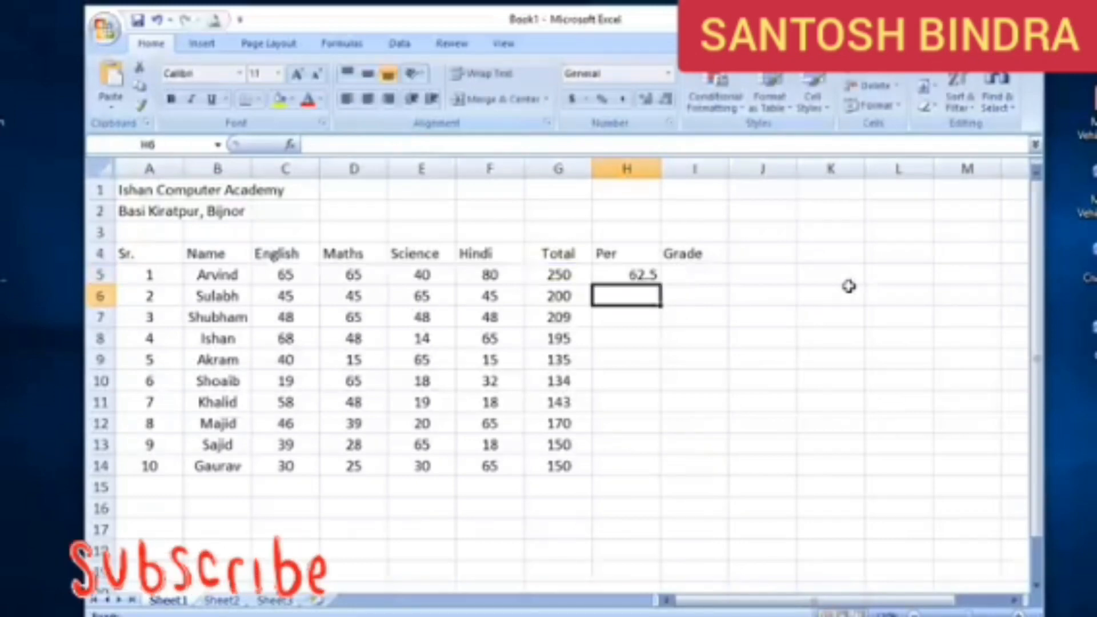
Centre-align the contents of column H
{"action": "left_click", "coordinate": [628, 274]}
{"action": "left_click", "coordinate": [606, 168]}
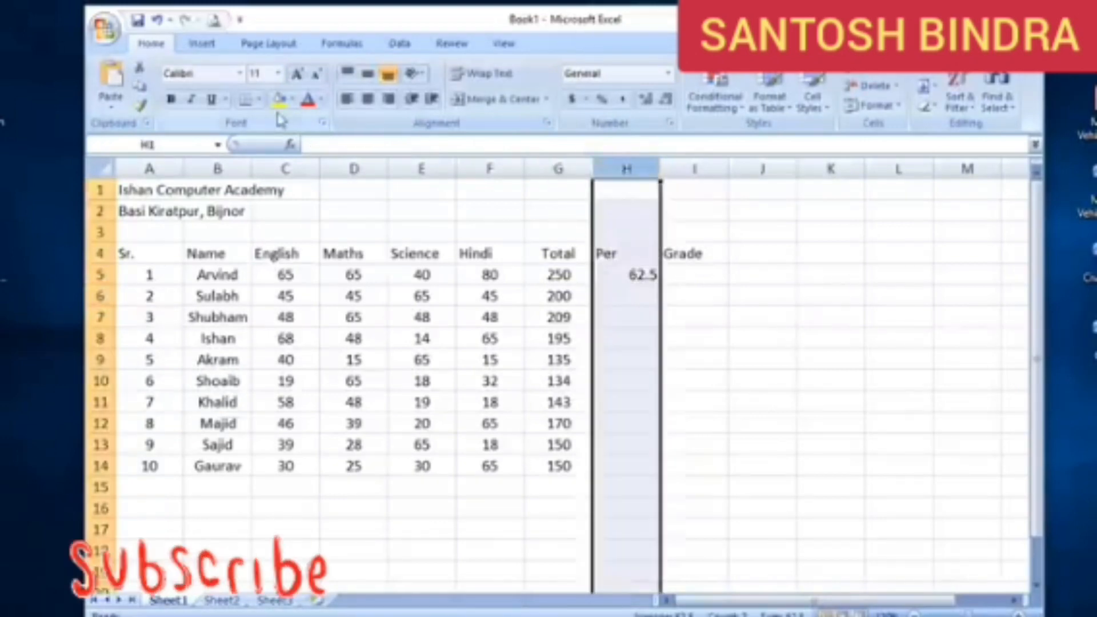
{"action": "left_click", "coordinate": [367, 99]}
Fill the percentage formula from H5 down to H14
{"action": "left_click", "coordinate": [626, 274]}
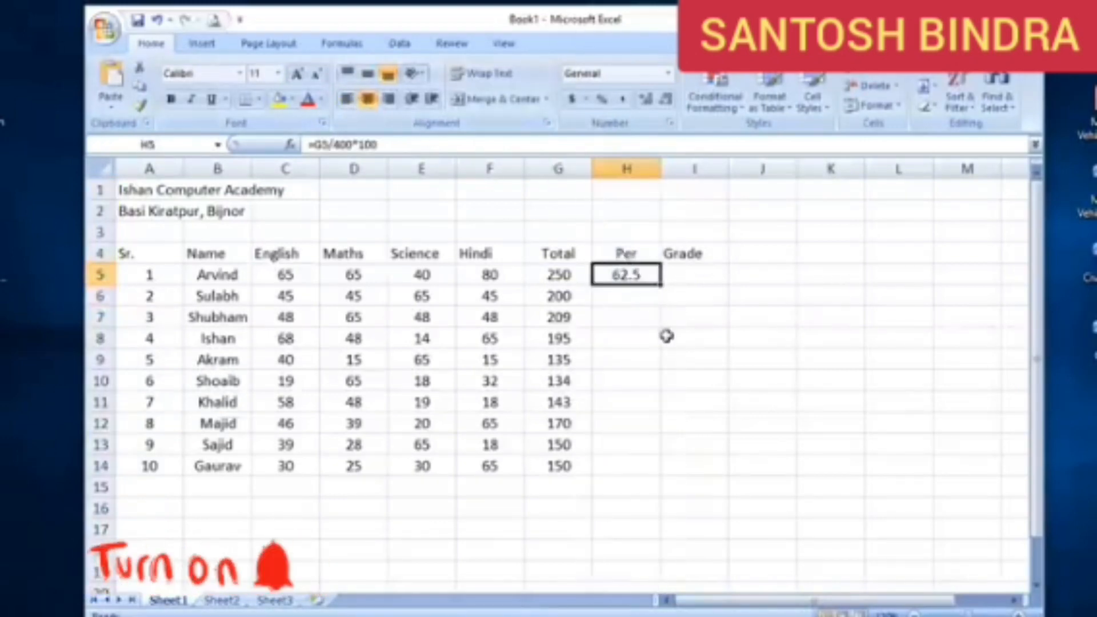
{"action": "double_click", "coordinate": [660, 284]}
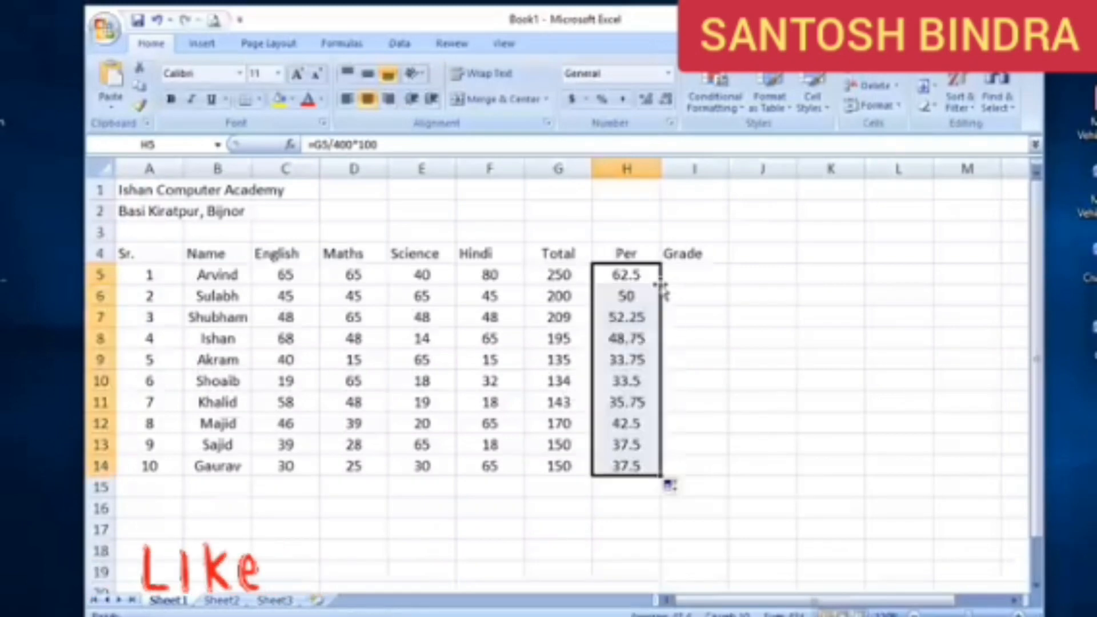
{"action": "key", "text": "ctrl+z"}
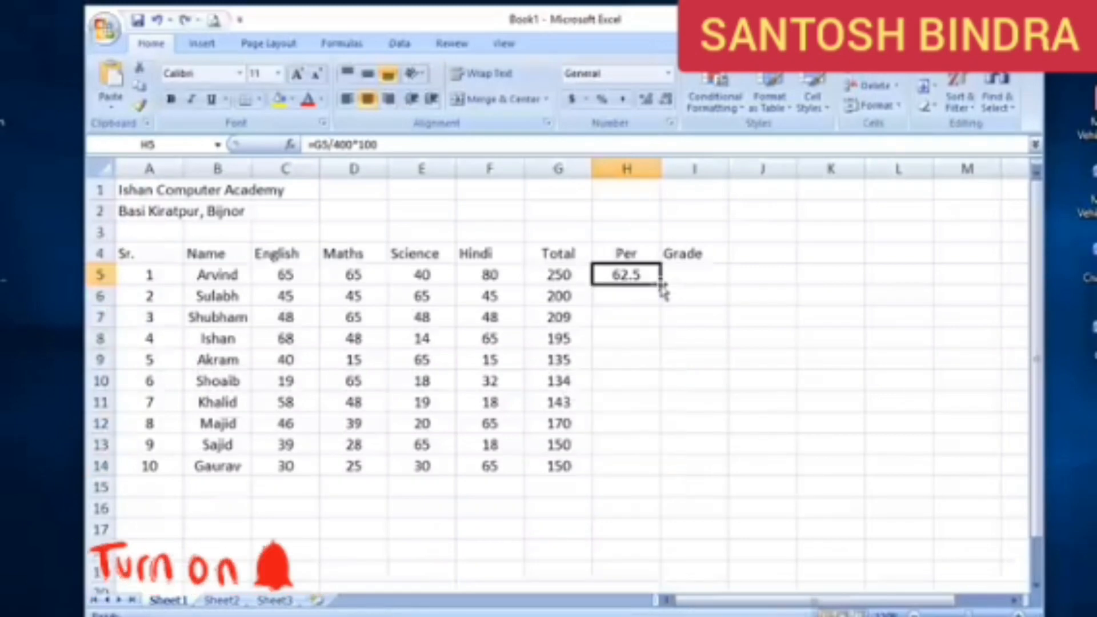
{"action": "left_click_drag", "start_coordinate": [661, 288], "coordinate": [661, 474]}
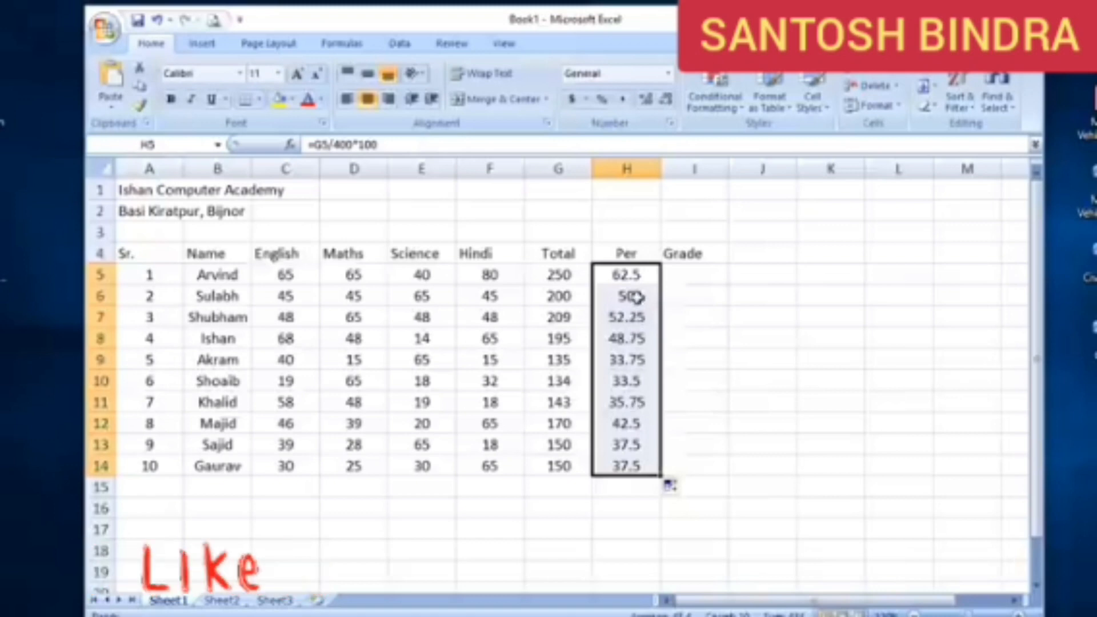
Write the comparison operators < in J5 and > in J6, beside the Grade column
{"action": "left_click", "coordinate": [702, 275]}
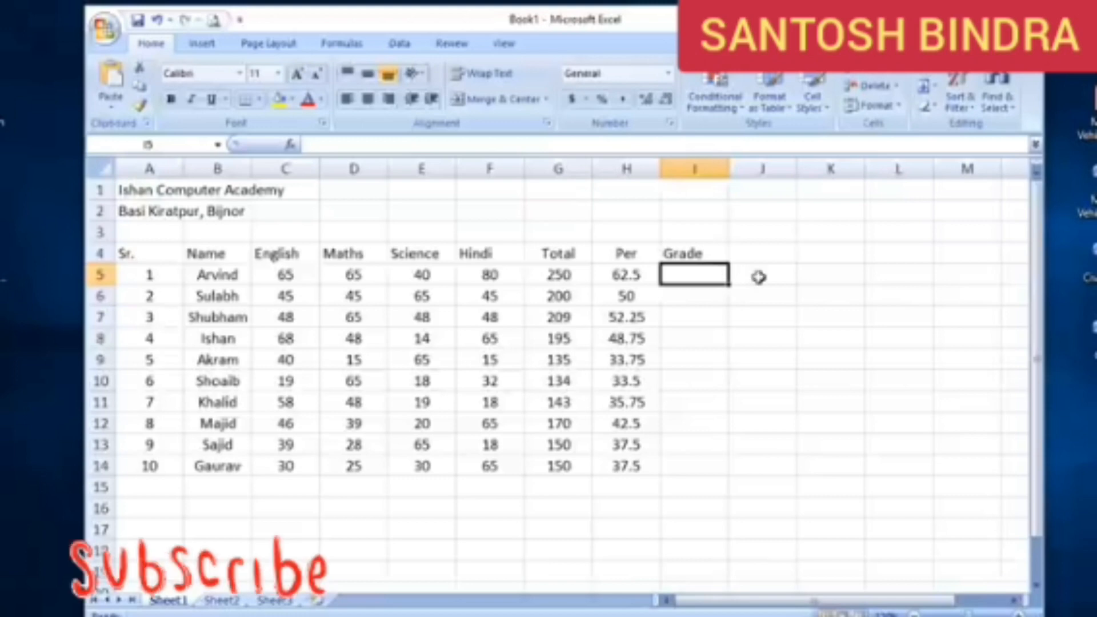
{"action": "left_click", "coordinate": [777, 273]}
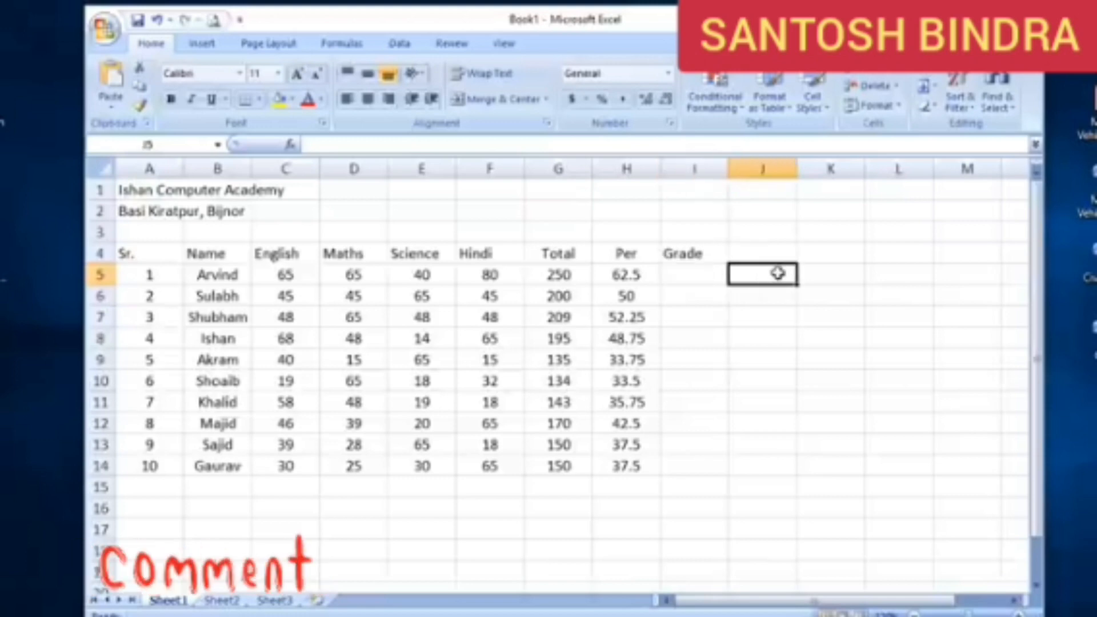
{"action": "type", "text": "<"}
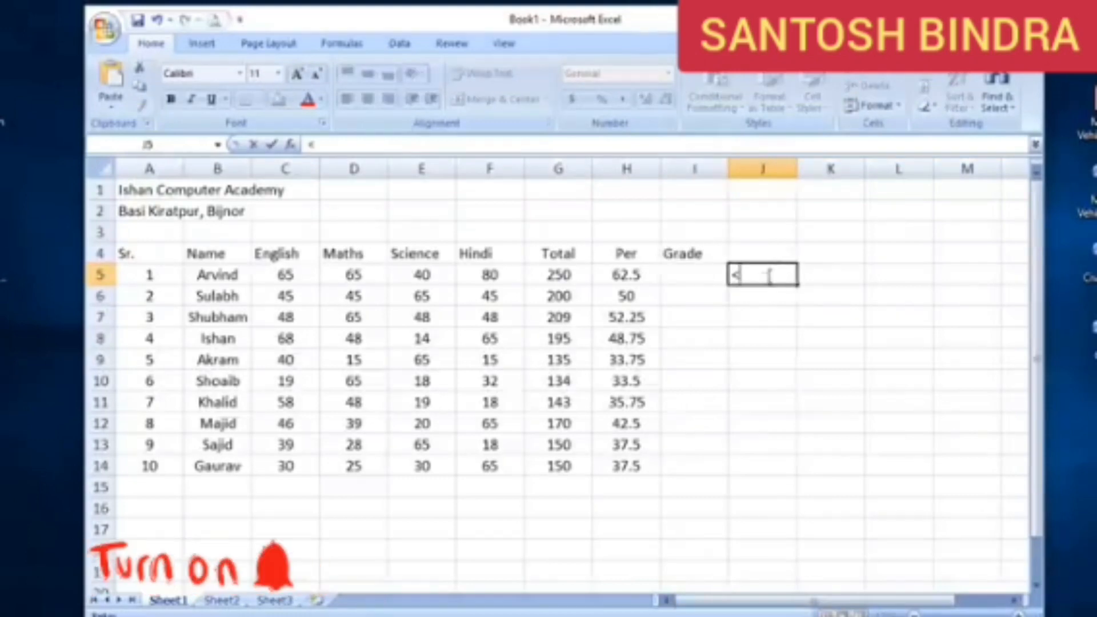
{"action": "left_click", "coordinate": [759, 296]}
{"action": "type", "text": ">"}
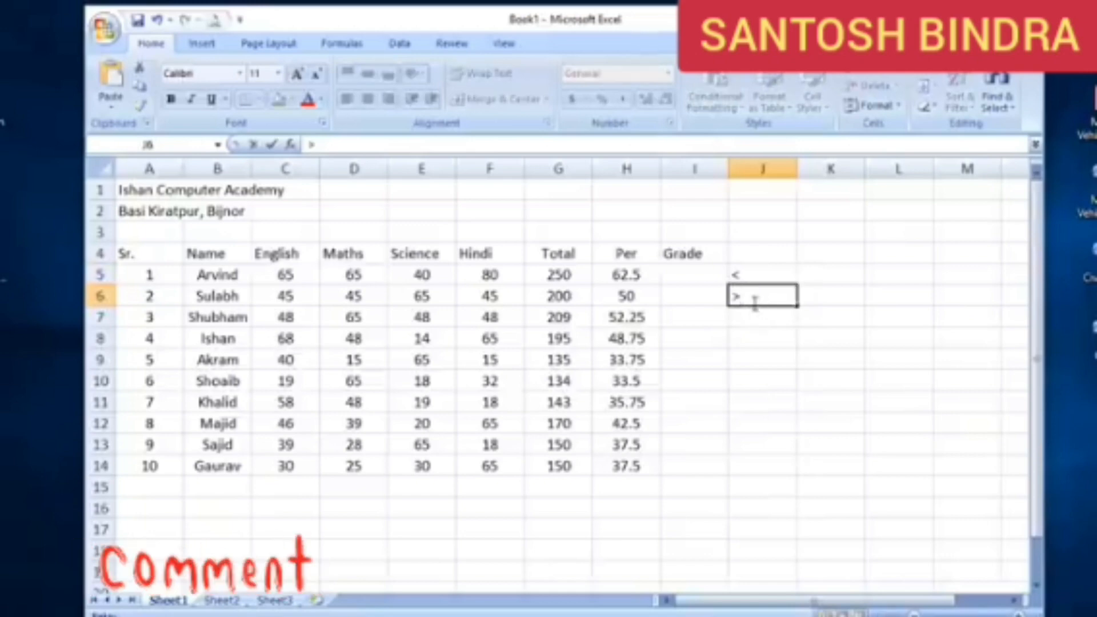
Write the example conditions >80 in J7 and <70 in J8, below the comparison operators
{"action": "left_click", "coordinate": [761, 322]}
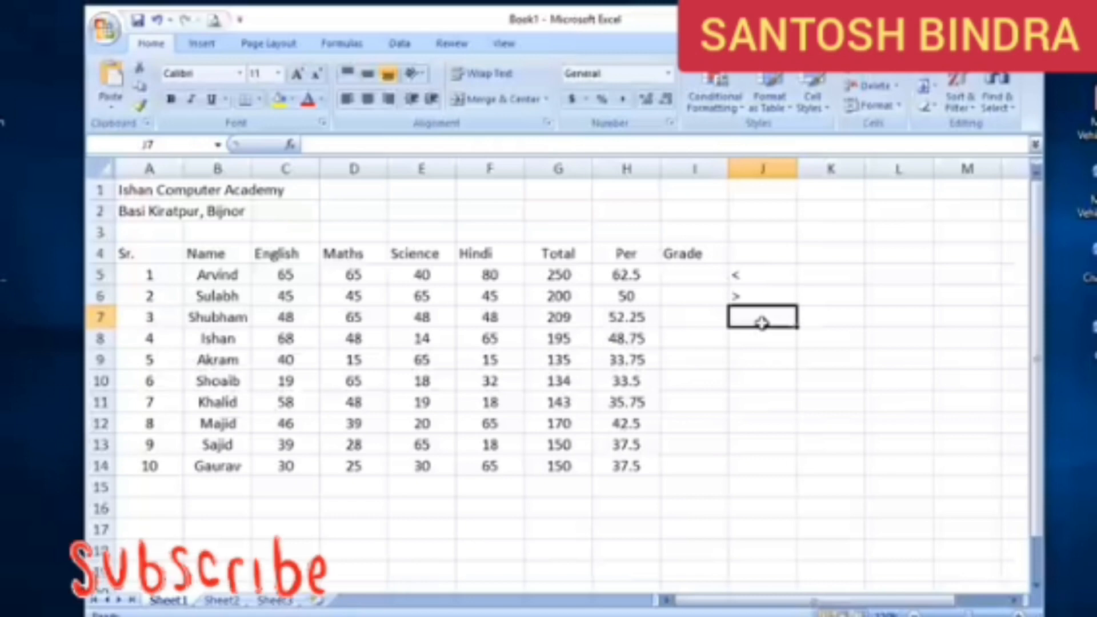
{"action": "type", "text": ">"}
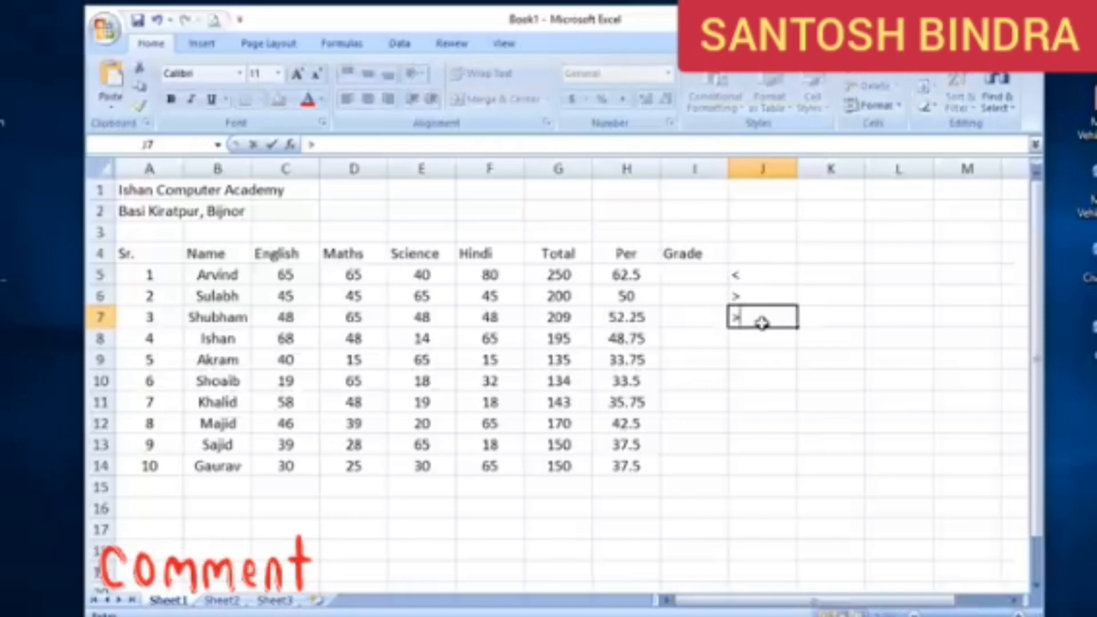
{"action": "type", "text": "80"}
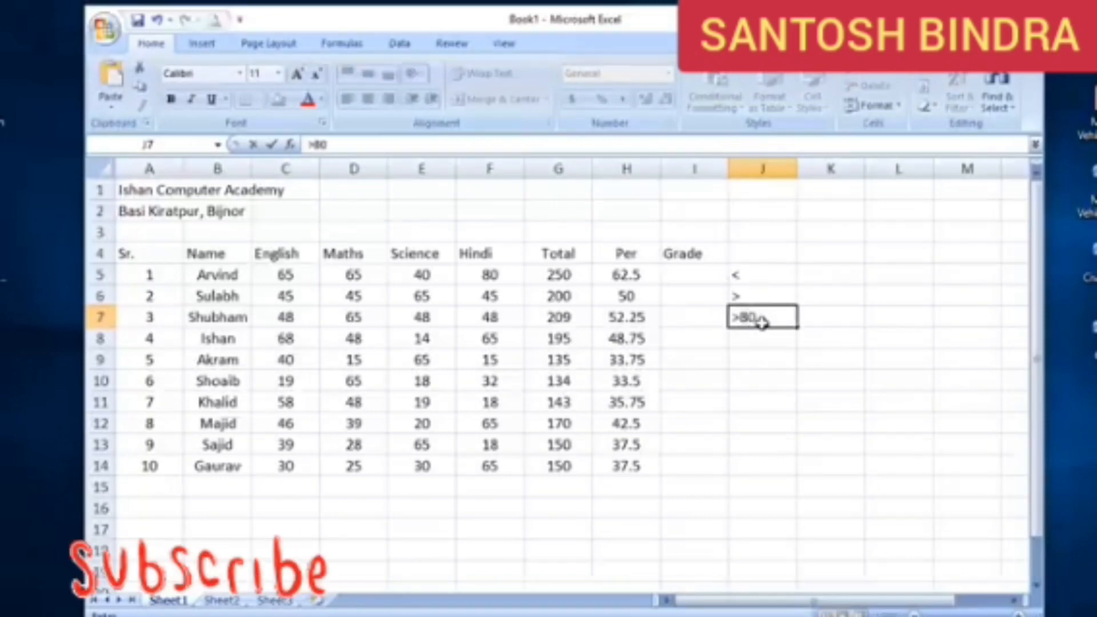
{"action": "key", "text": "ctrl+Return"}
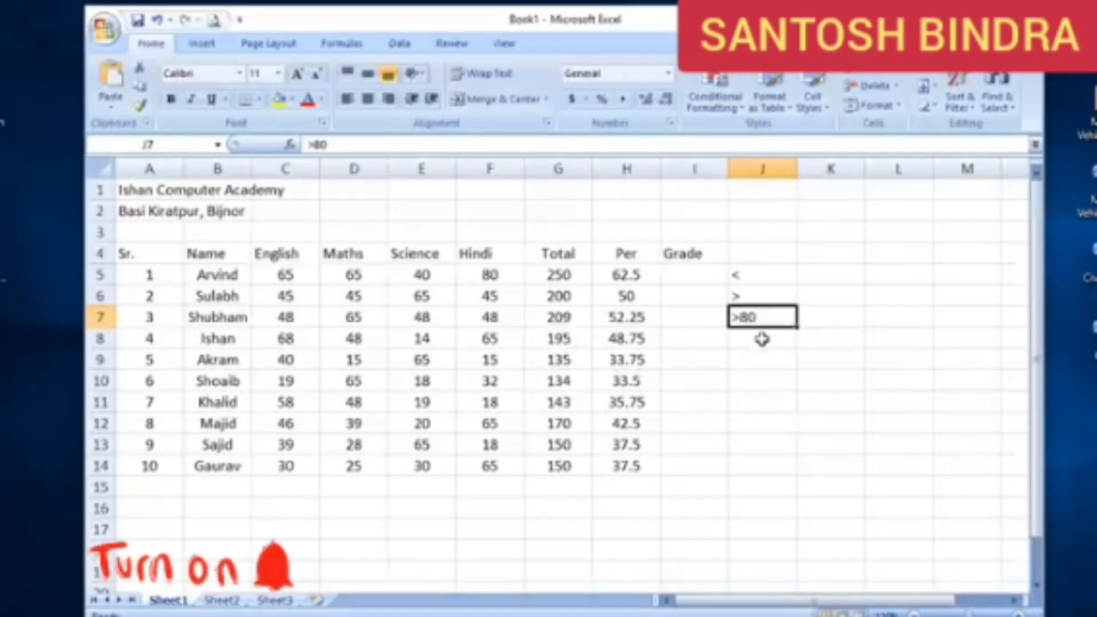
{"action": "left_click", "coordinate": [767, 341]}
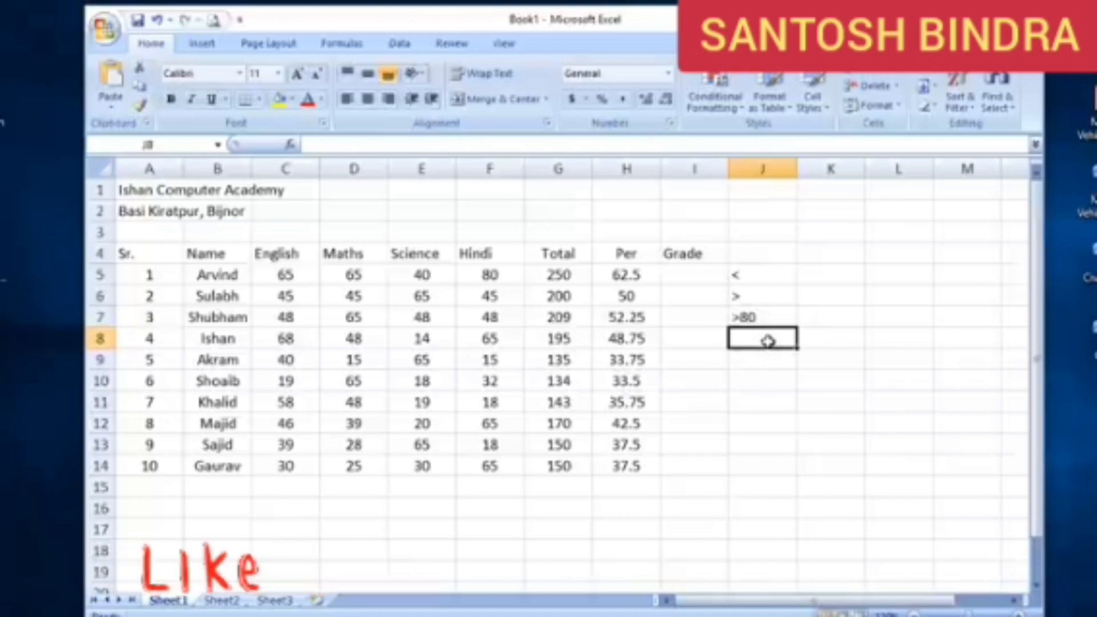
{"action": "type", "text": "<70"}
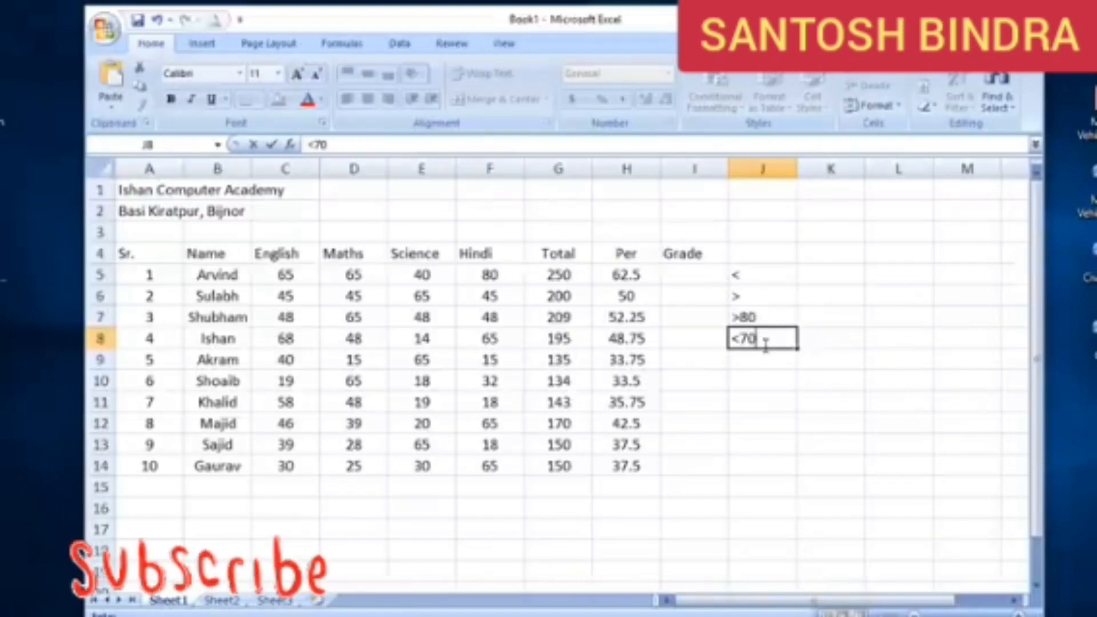
Add the example conditions >=80 in J9 and <=70 in J10
{"action": "left_click", "coordinate": [764, 359]}
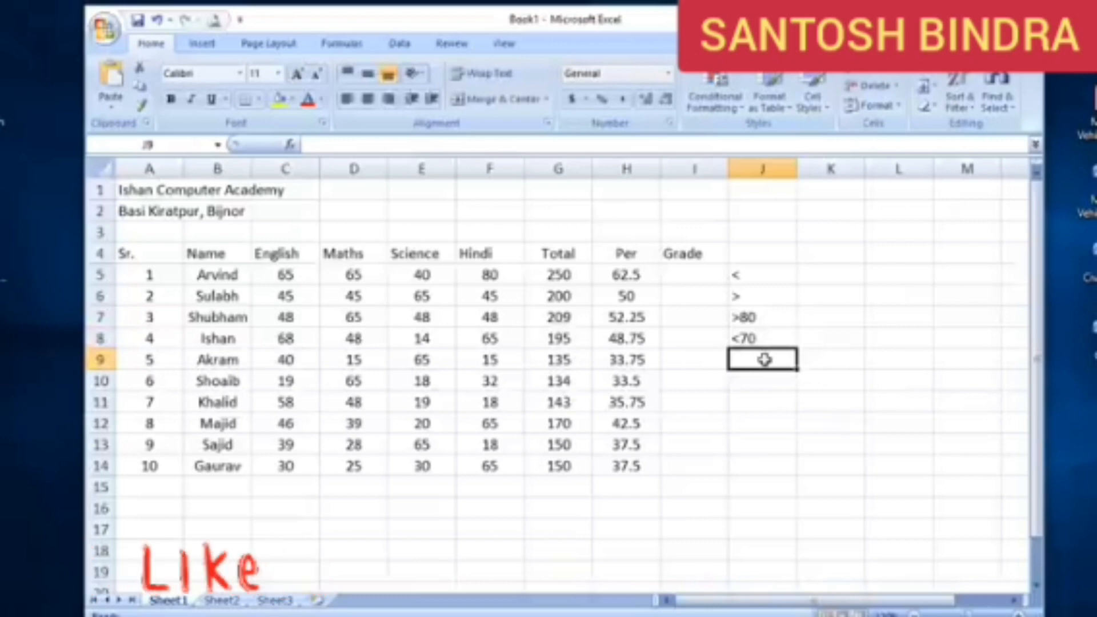
{"action": "type", "text": ">"}
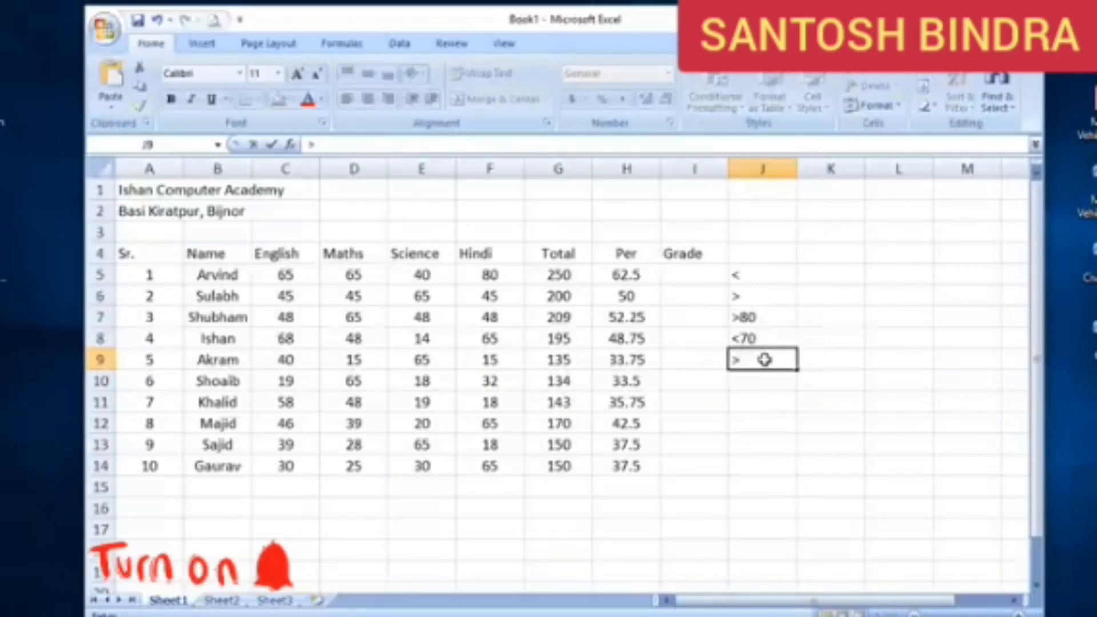
{"action": "type", "text": "=80"}
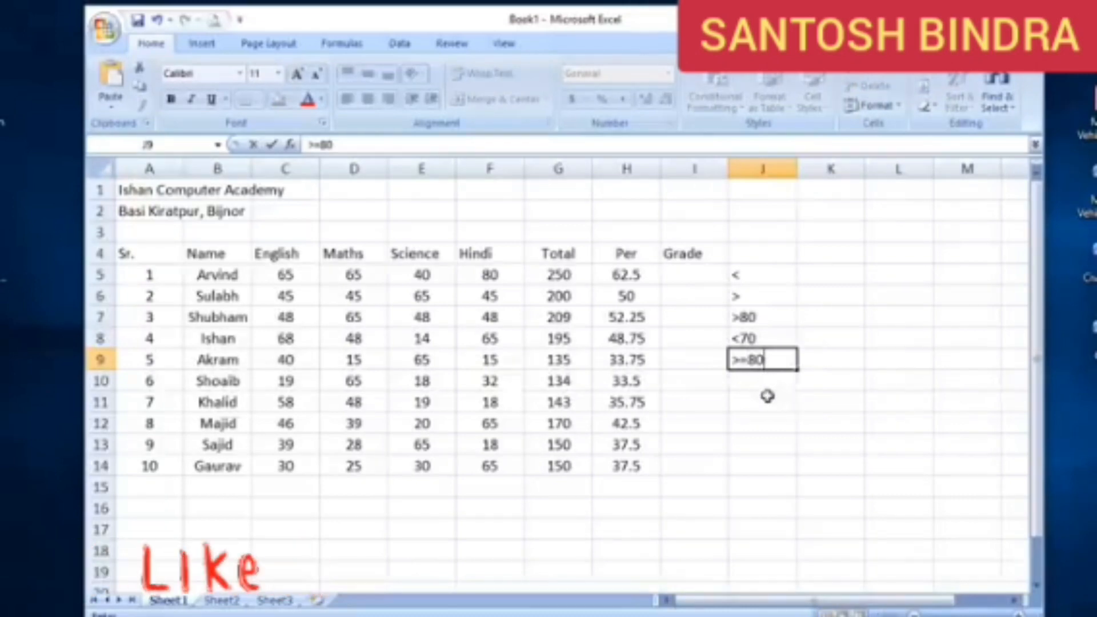
{"action": "key", "text": "Return"}
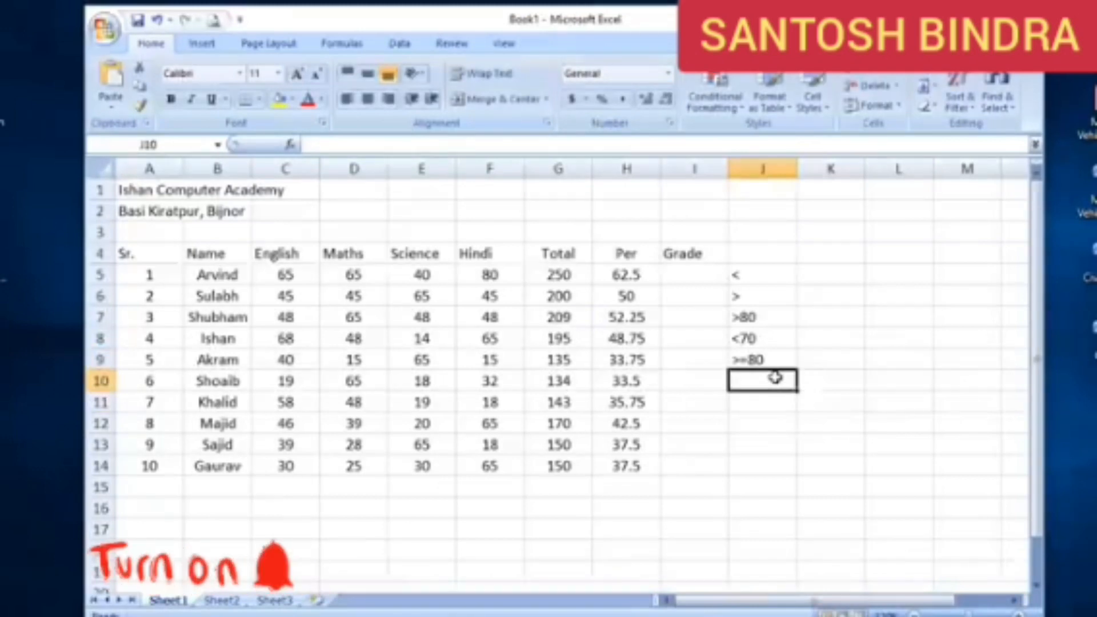
{"action": "type", "text": "<"}
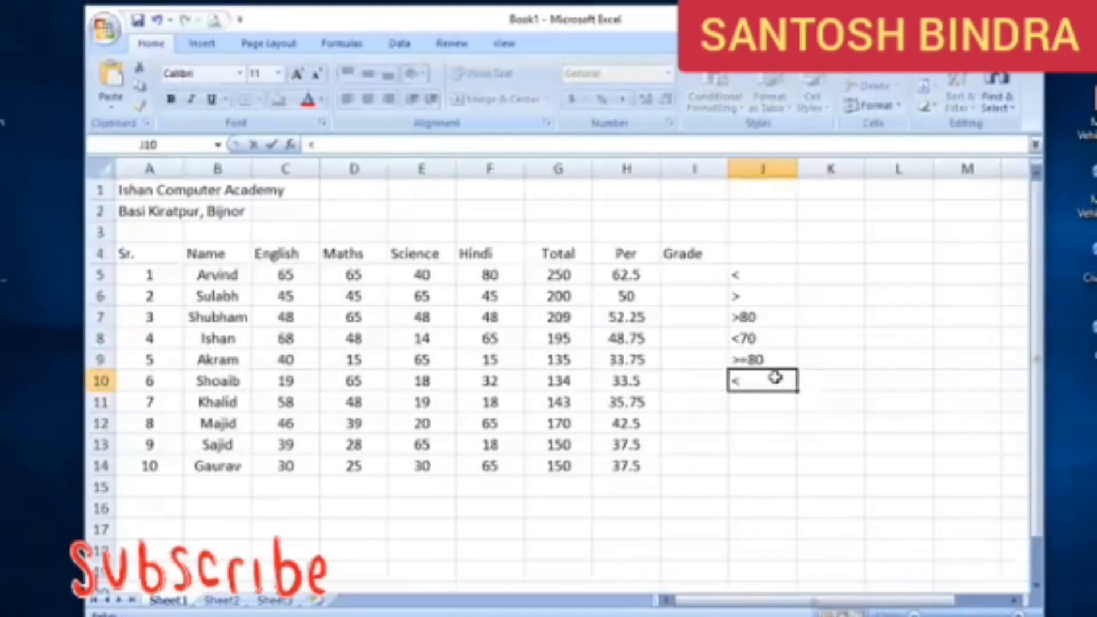
{"action": "type", "text": "=70"}
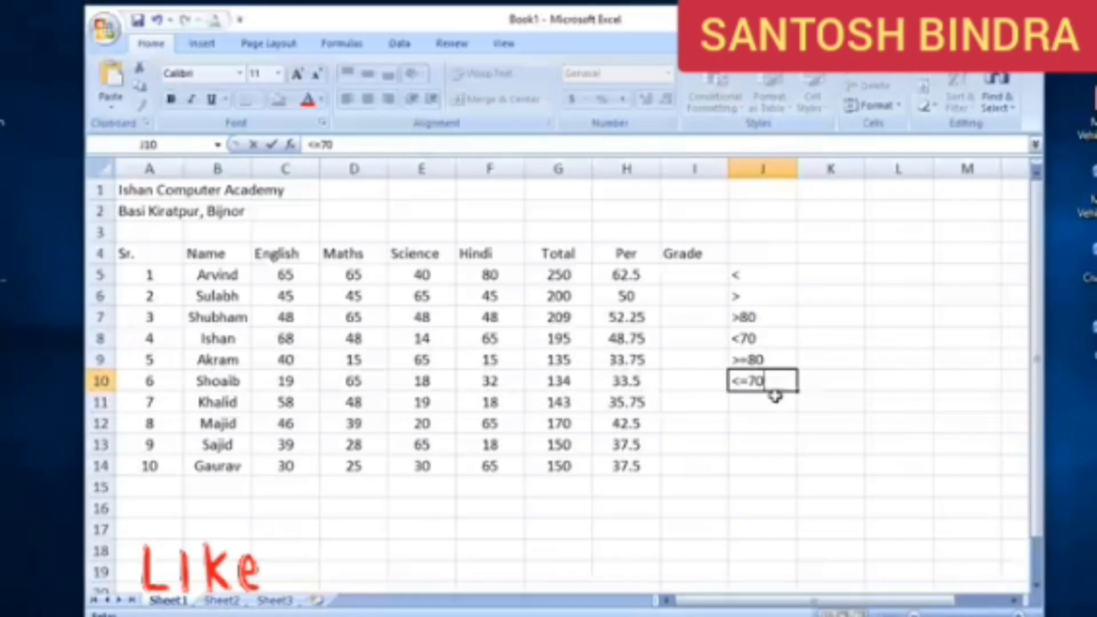
{"action": "key", "text": "Return"}
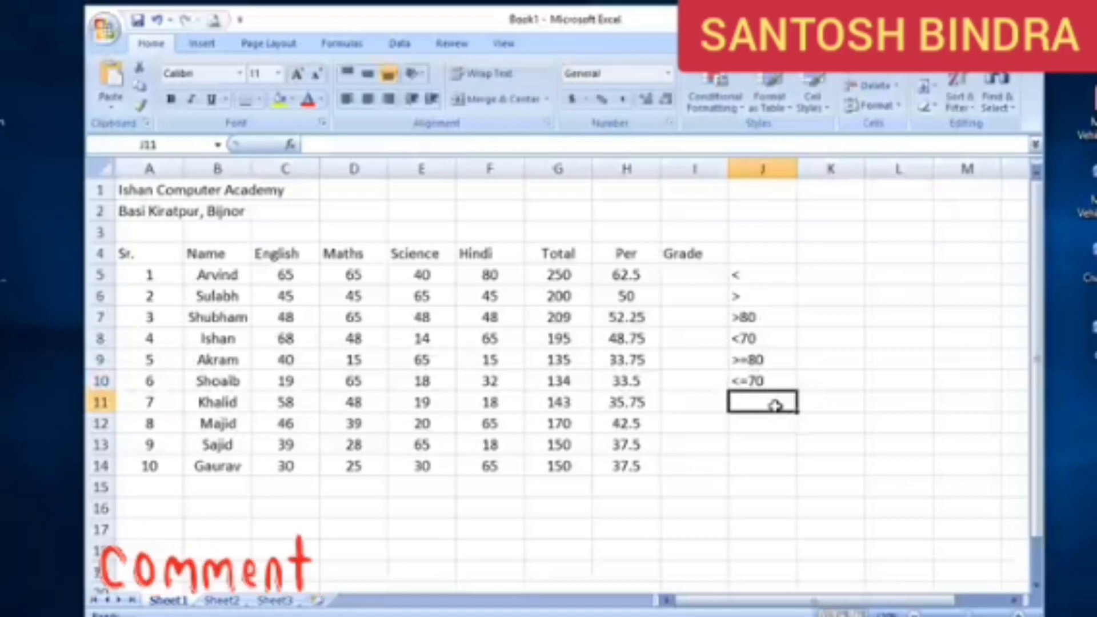
Enter the equality example =80 in J11, below the other example conditions
{"action": "type", "text": "=80"}
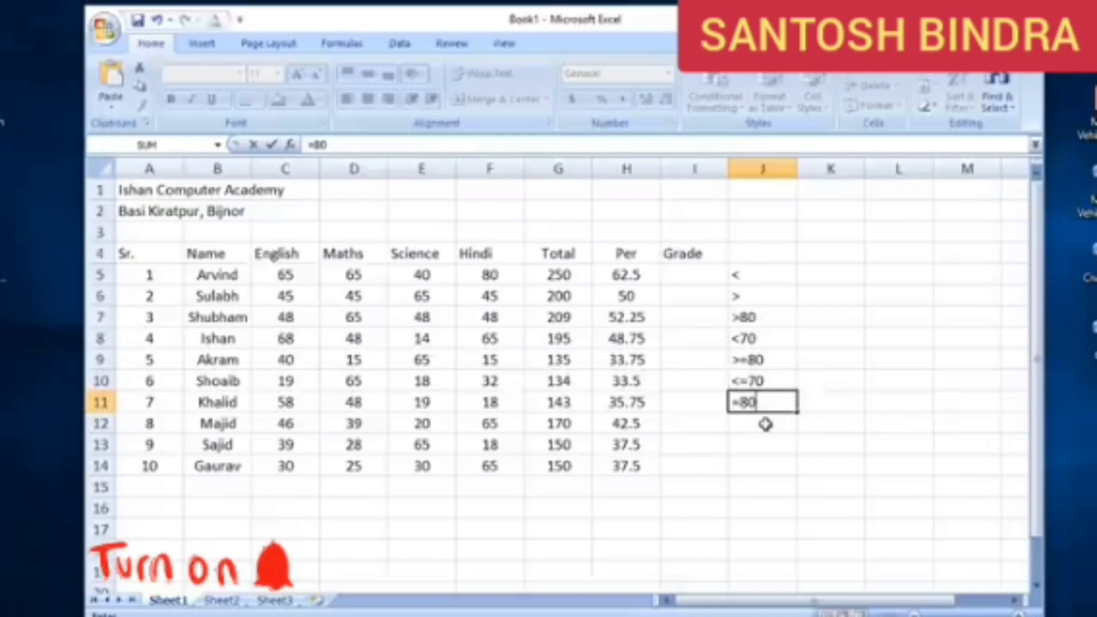
{"action": "left_click_drag", "start_coordinate": [771, 318], "coordinate": [771, 401]}
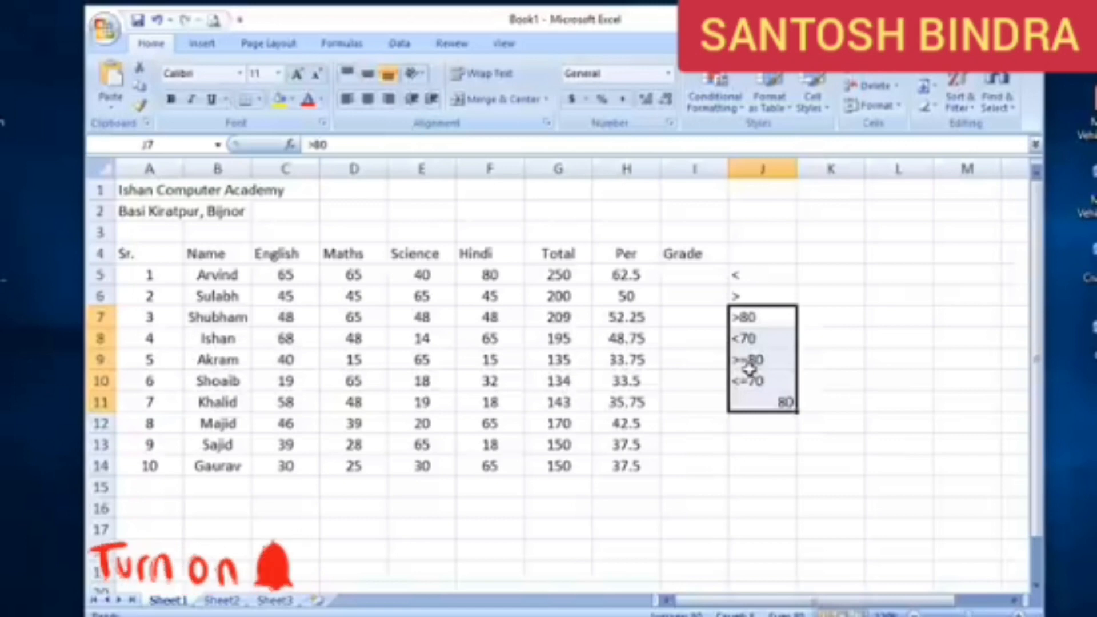
{"action": "left_click", "coordinate": [776, 381]}
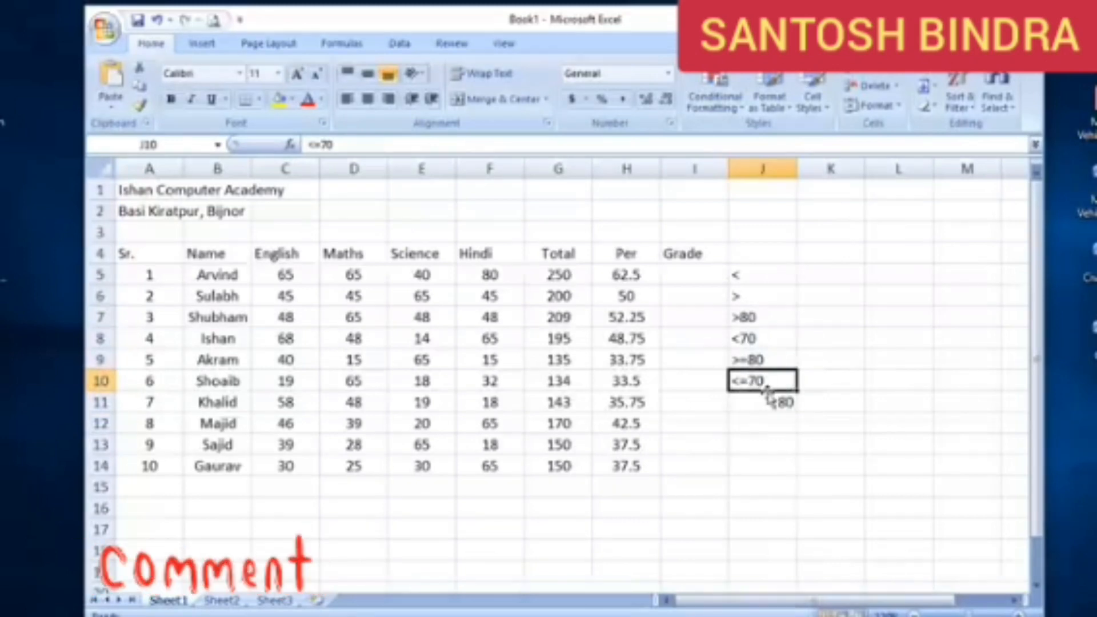
{"action": "left_click", "coordinate": [763, 402]}
{"action": "type", "text": "=80"}
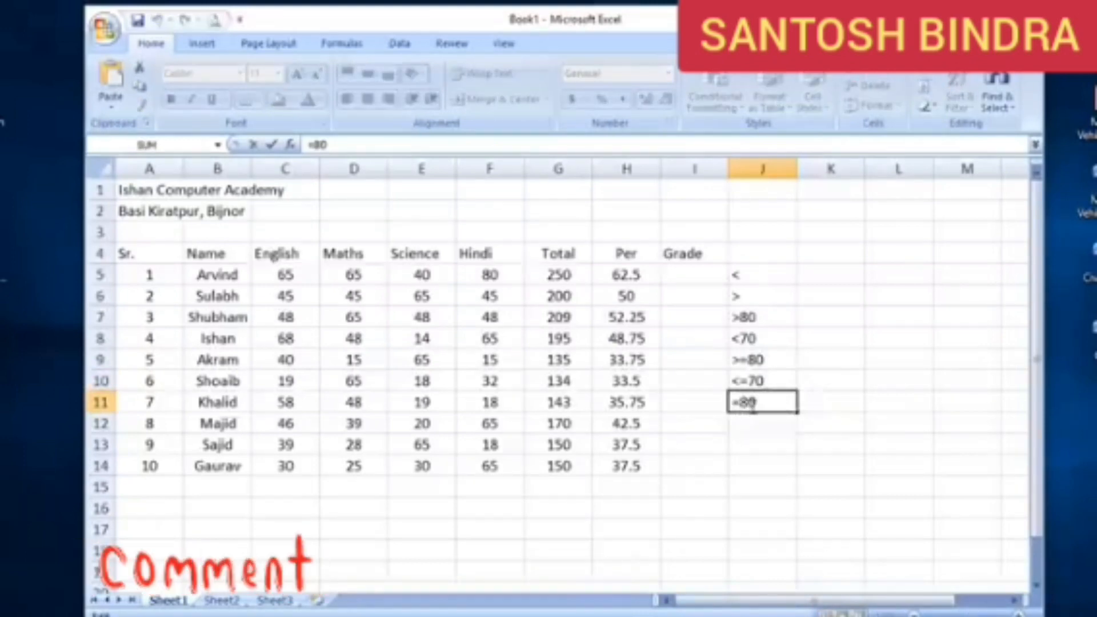
Clear all the comparison operator examples from J5:J11
{"action": "left_click_drag", "start_coordinate": [763, 316], "coordinate": [766, 402]}
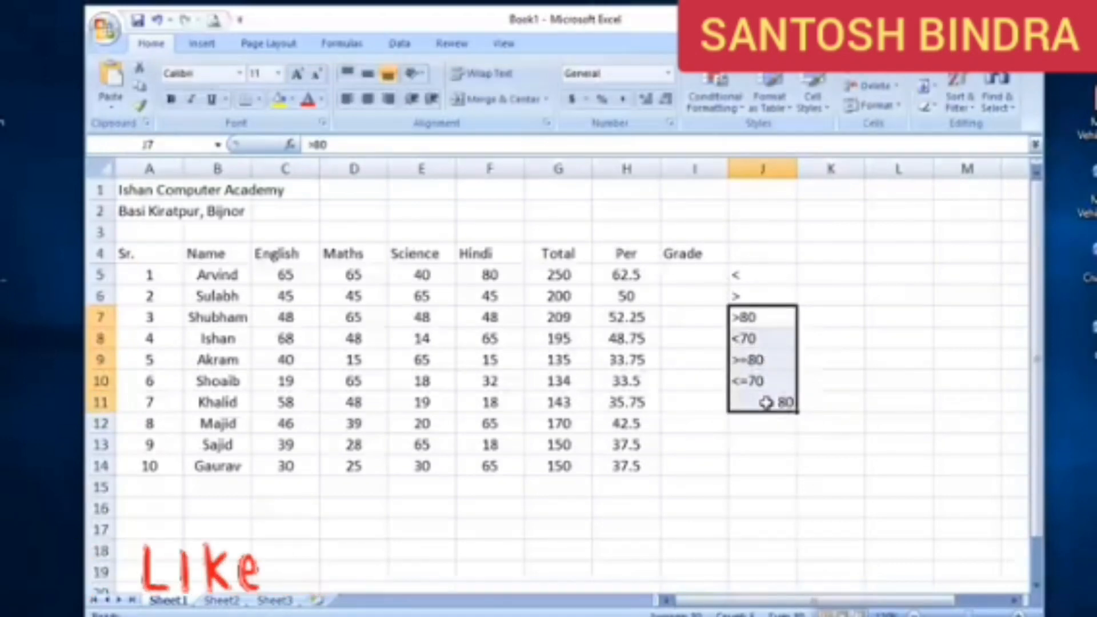
{"action": "left_click_drag", "start_coordinate": [771, 275], "coordinate": [772, 402]}
{"action": "key", "text": "Delete"}
Start an IF formula in I5 under Grade that tests H5>=80 and returns "A+" when true
{"action": "left_click", "coordinate": [695, 276]}
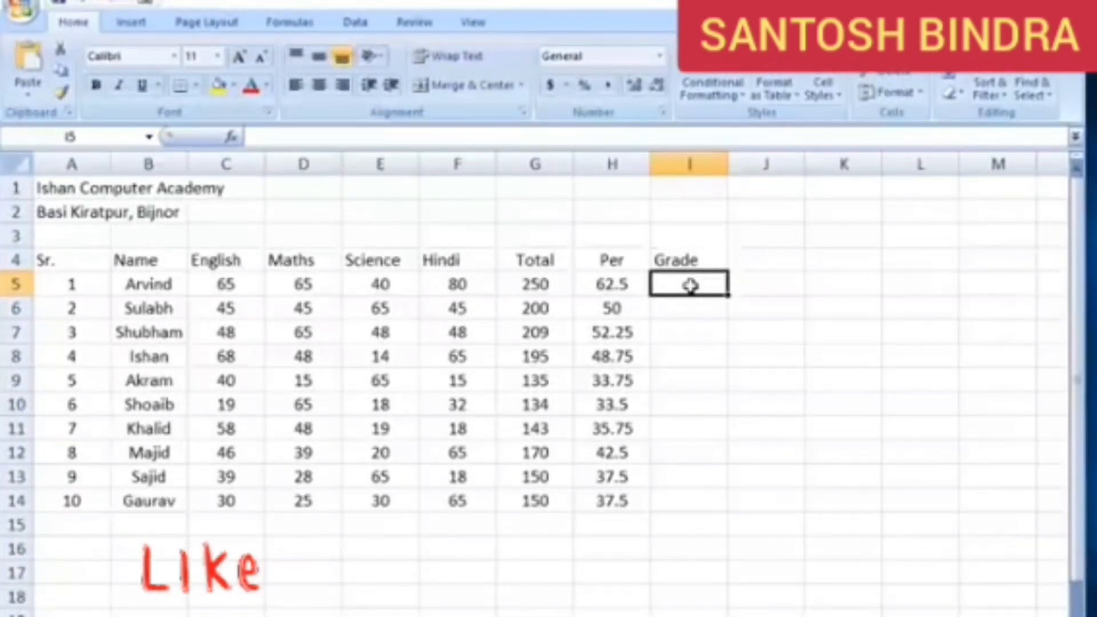
{"action": "type", "text": "="}
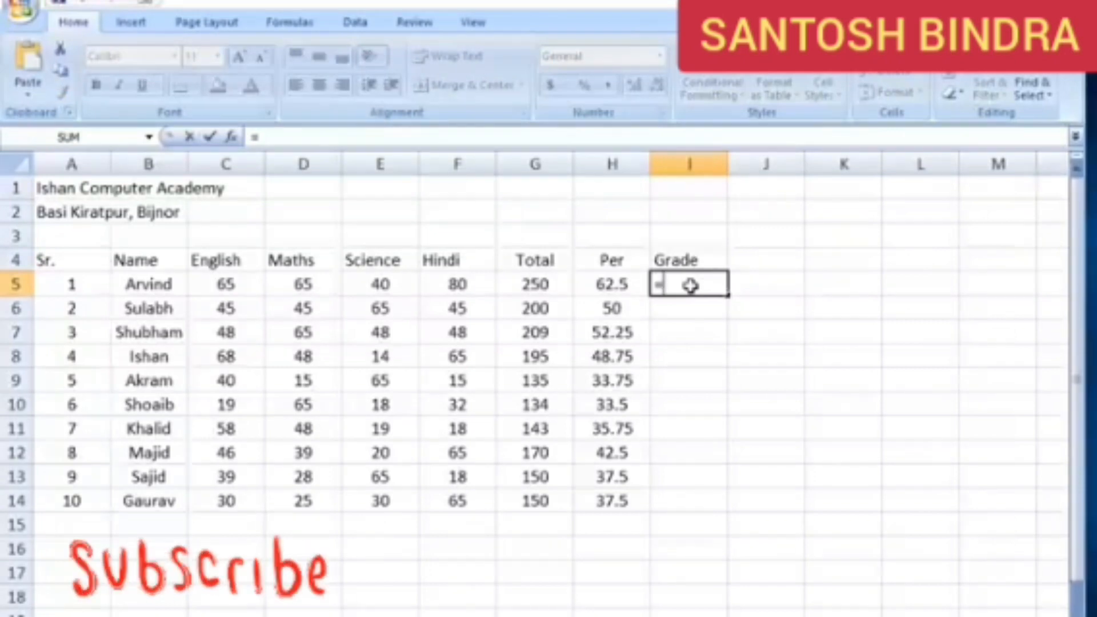
{"action": "type", "text": "if"}
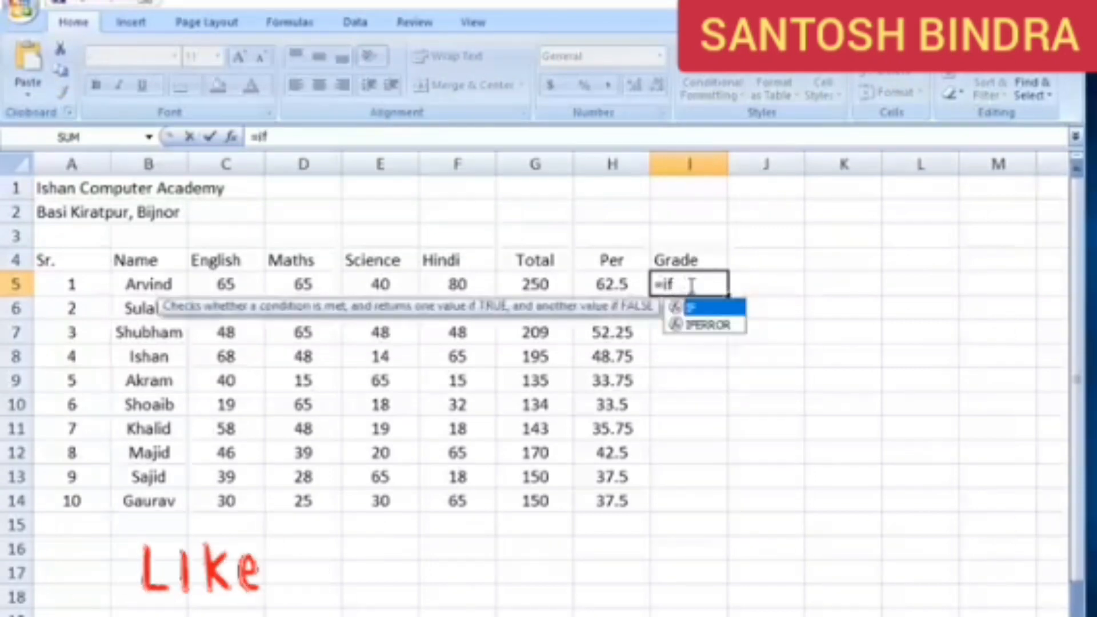
{"action": "double_click", "coordinate": [708, 308]}
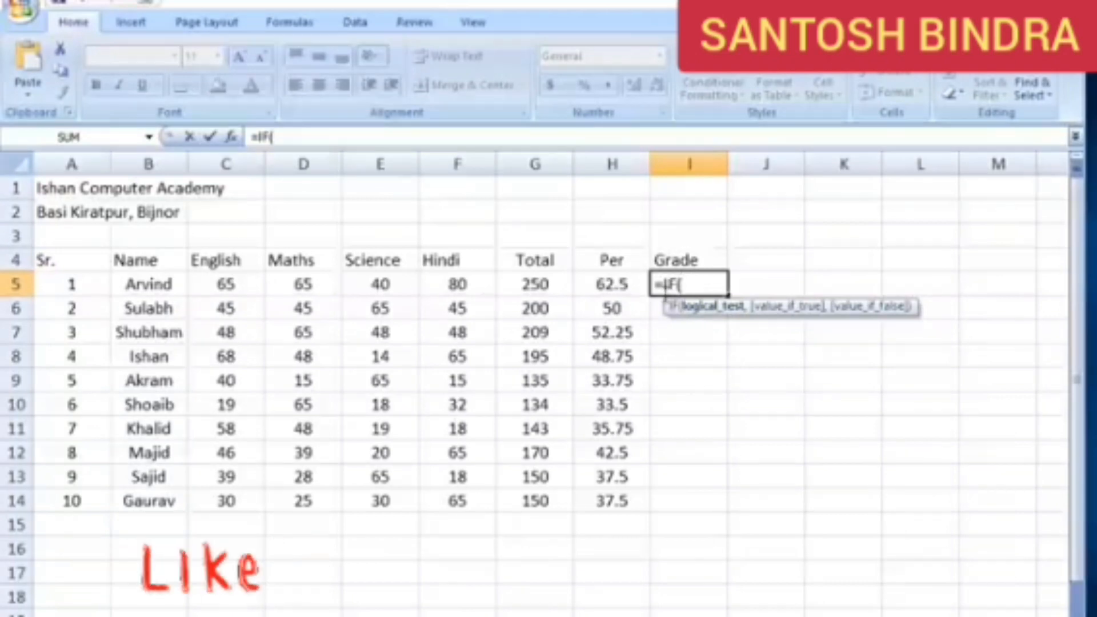
{"action": "left_click", "coordinate": [610, 280]}
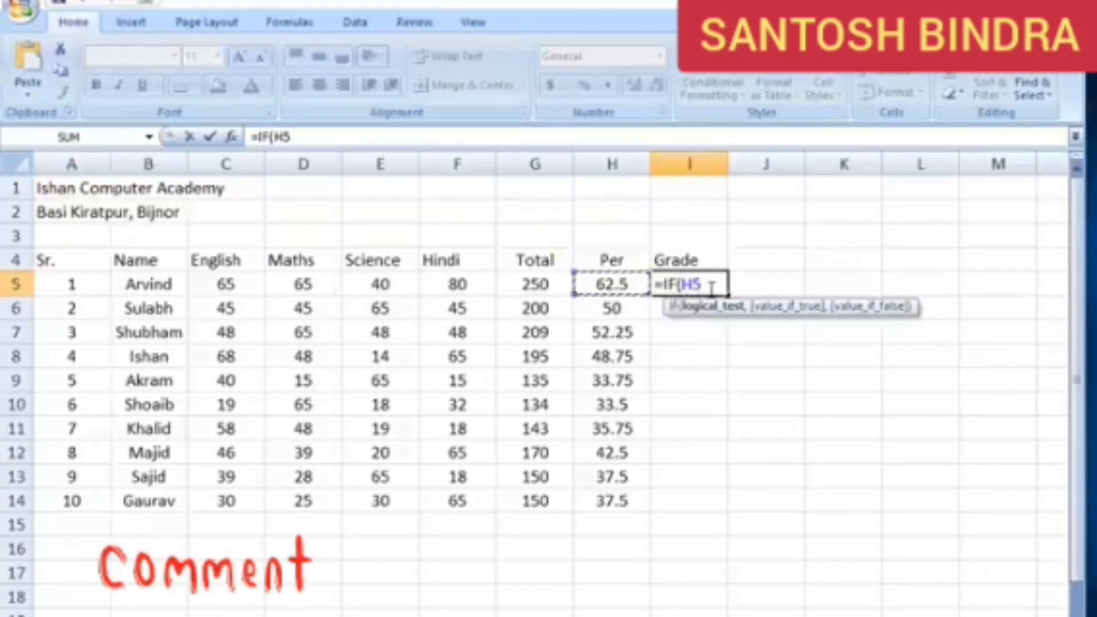
{"action": "type", "text": ">"}
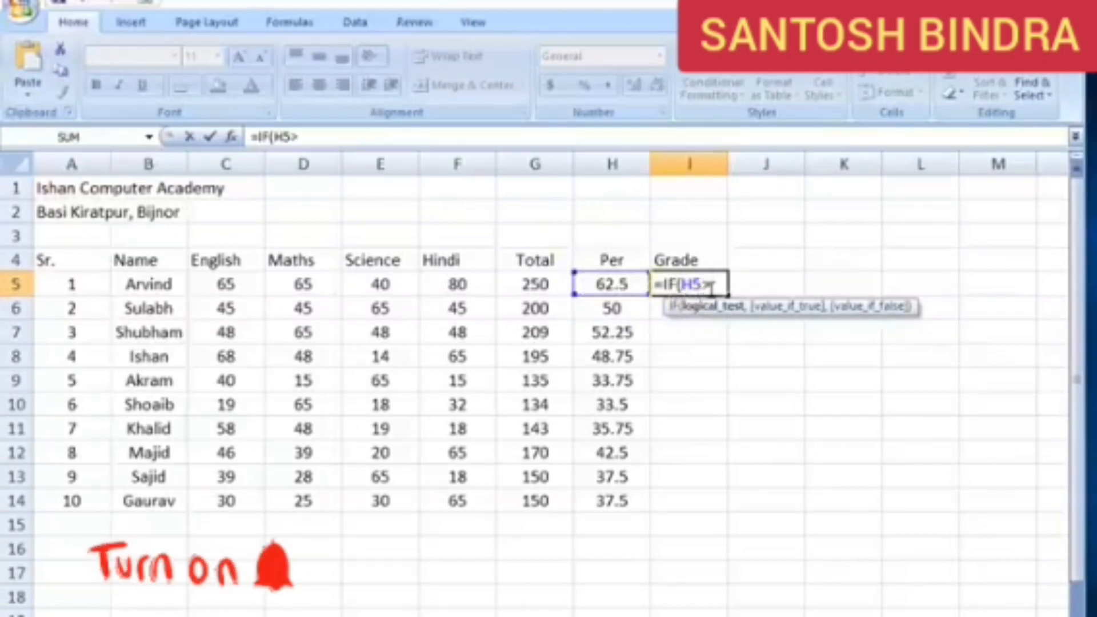
{"action": "type", "text": "=80"}
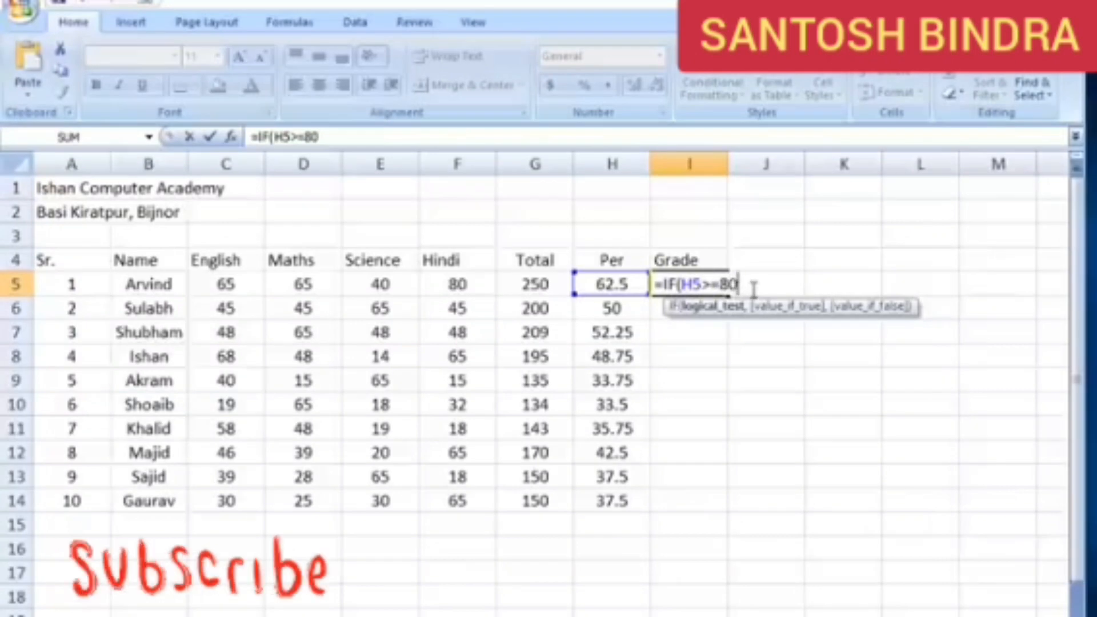
{"action": "type", "text": ","}
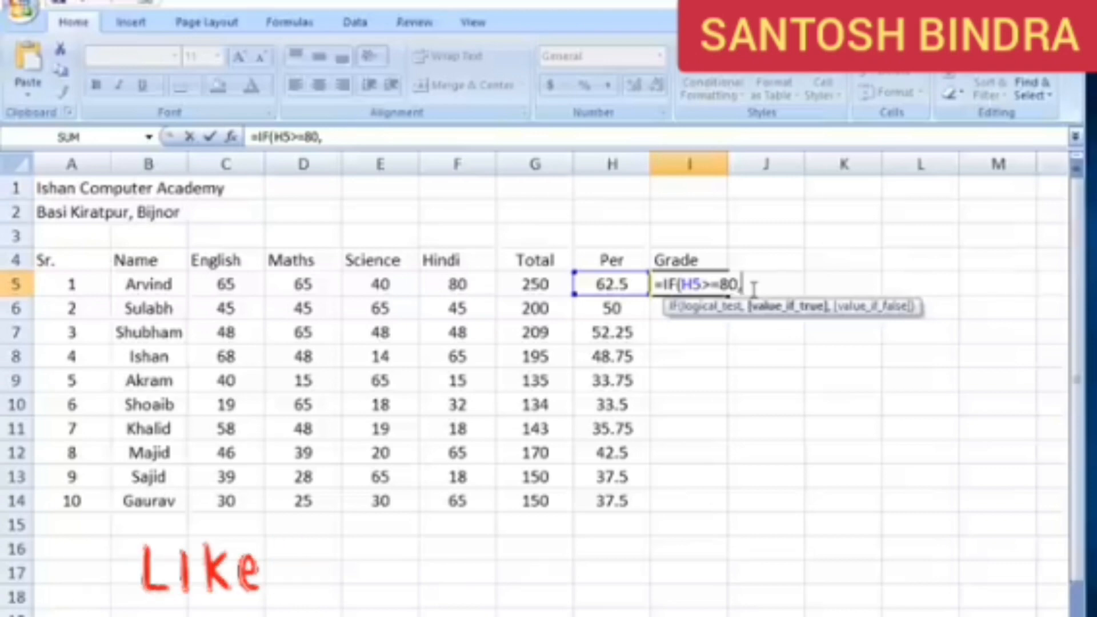
{"action": "type", "text": "\"A"}
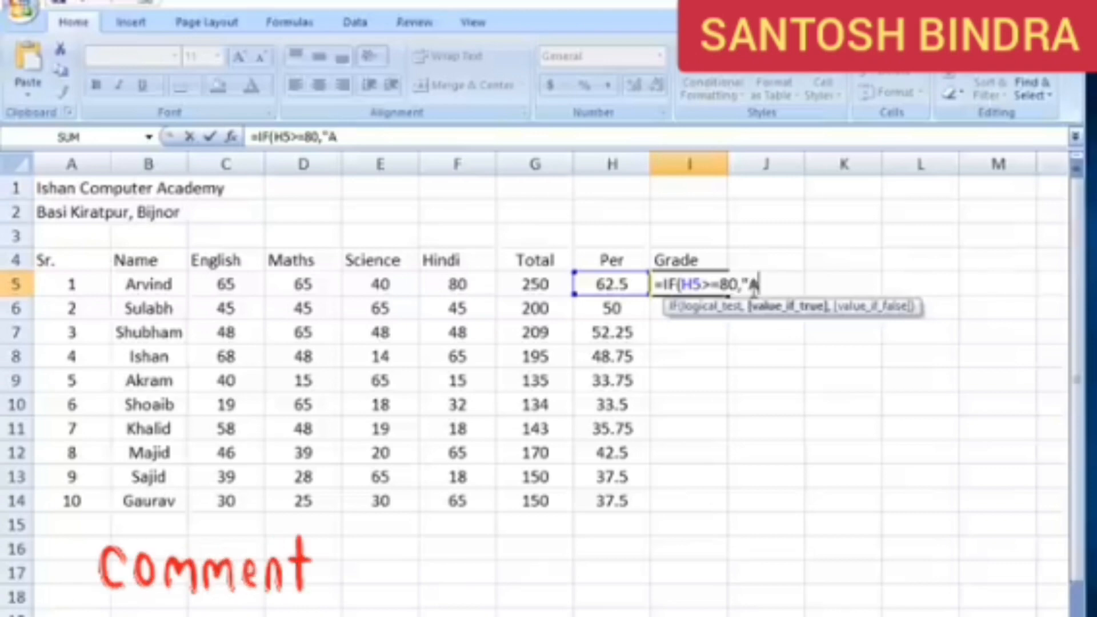
{"action": "type", "text": "+"}
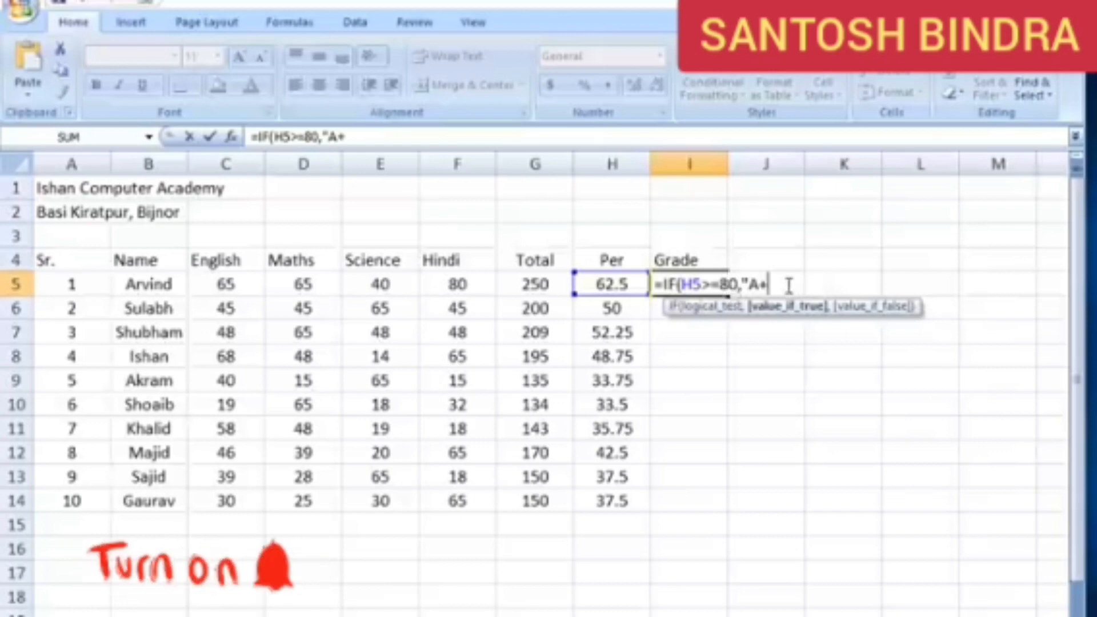
{"action": "type", "text": "\""}
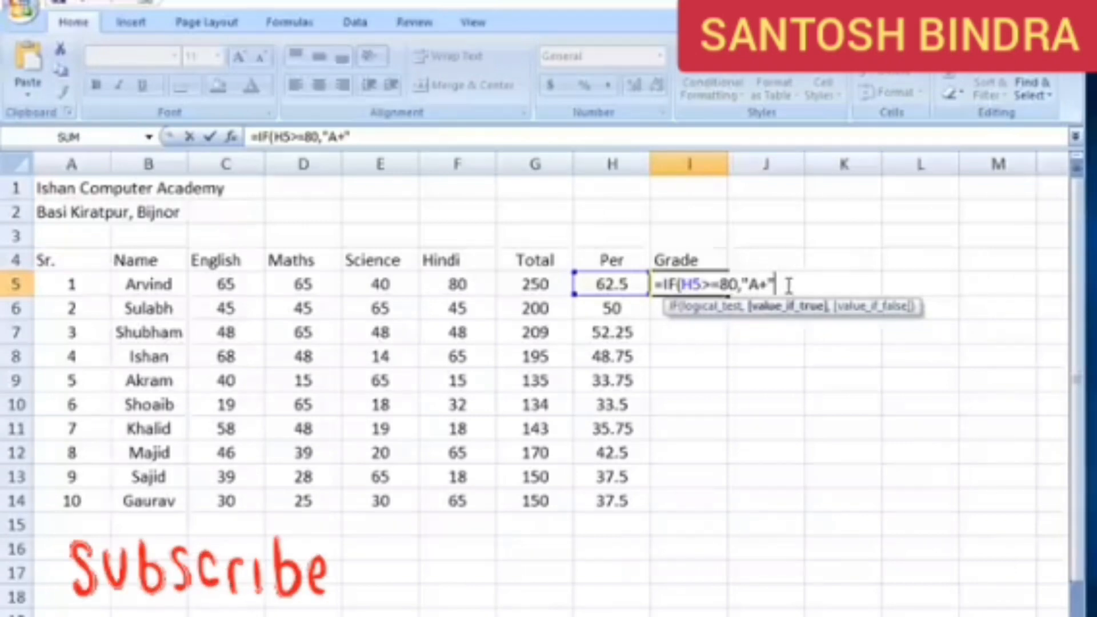
Nest a second IF in the I5 formula that tests H5>=70 and returns "A" when true
{"action": "type", "text": ","}
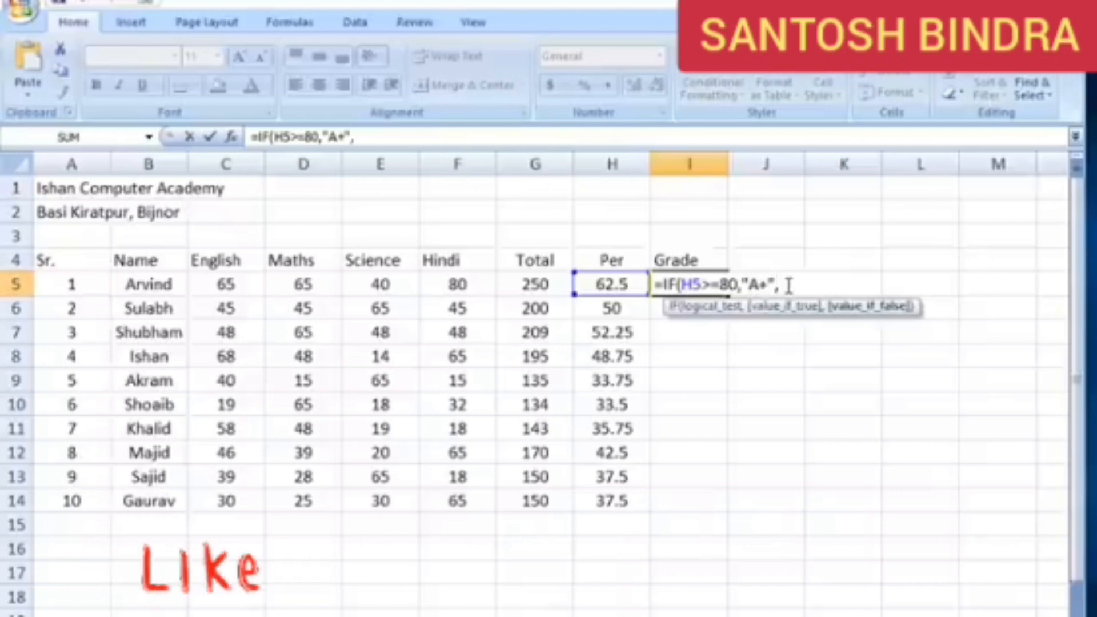
{"action": "type", "text": "if"}
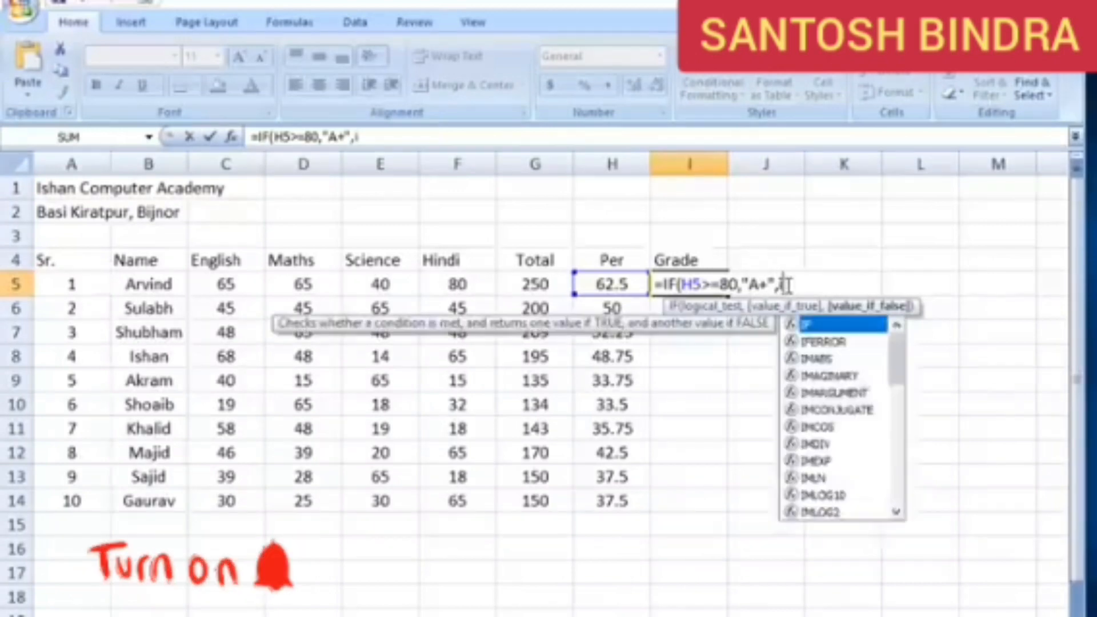
{"action": "double_click", "coordinate": [798, 323]}
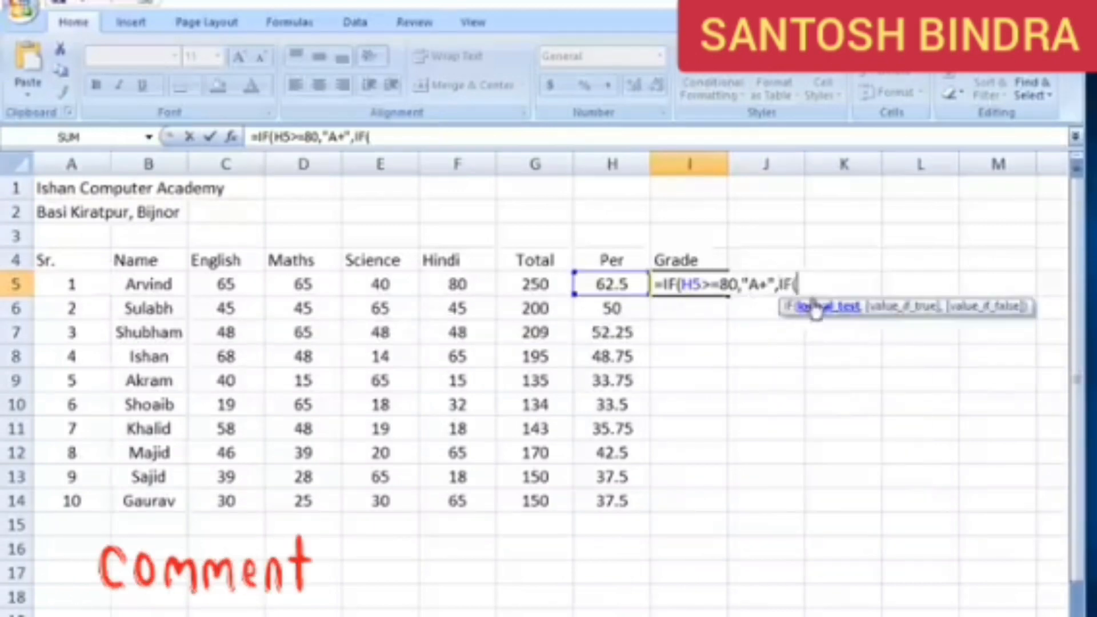
{"action": "left_click", "coordinate": [622, 285]}
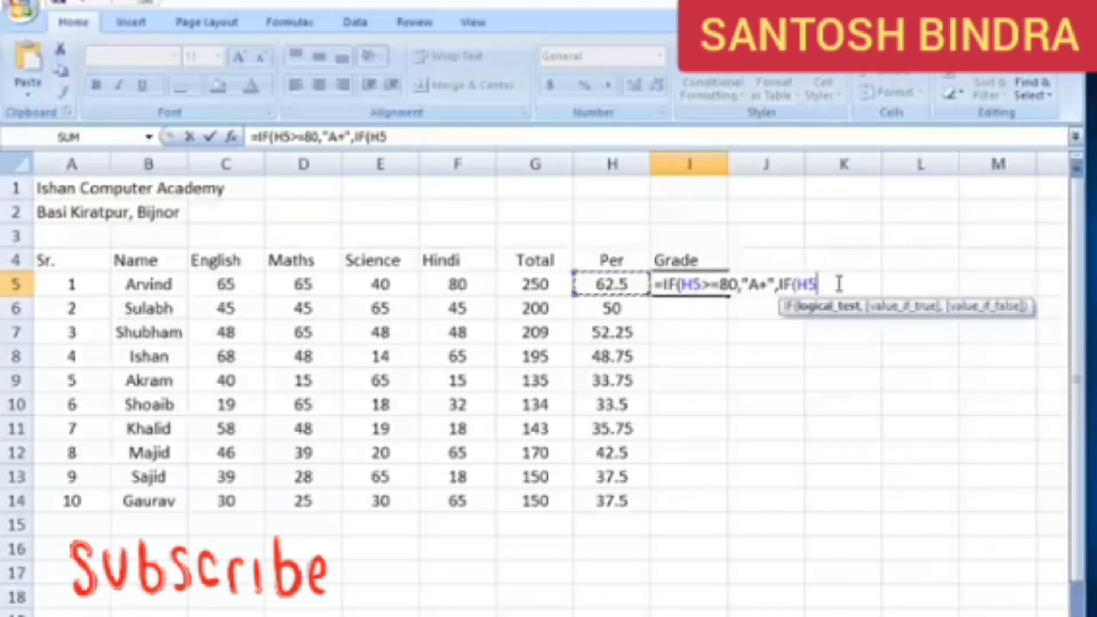
{"action": "type", "text": ">="}
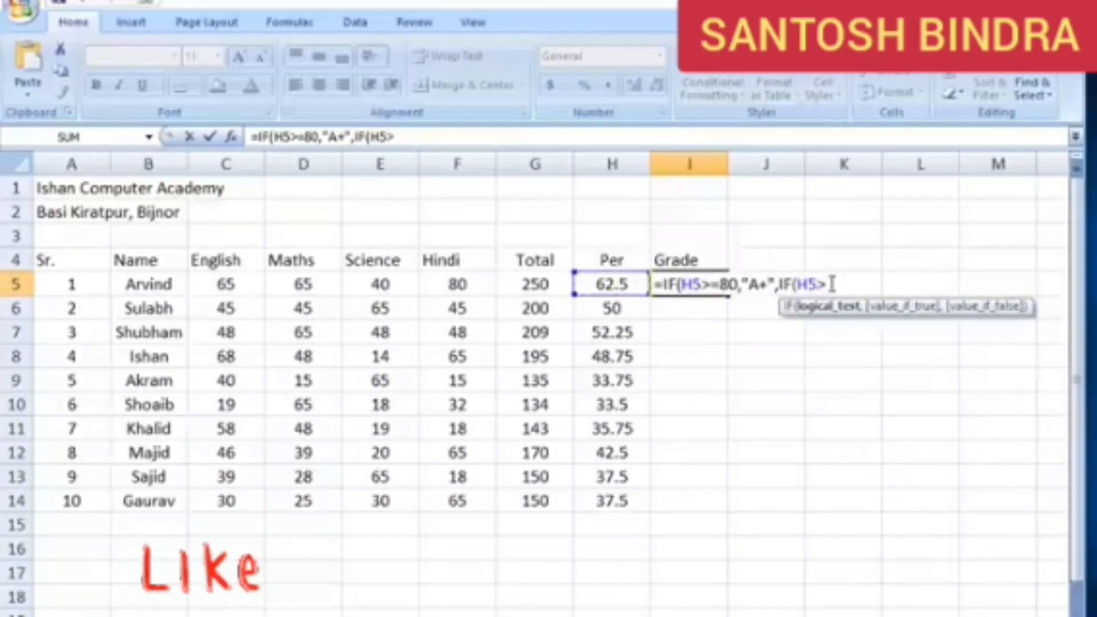
{"action": "type", "text": "70"}
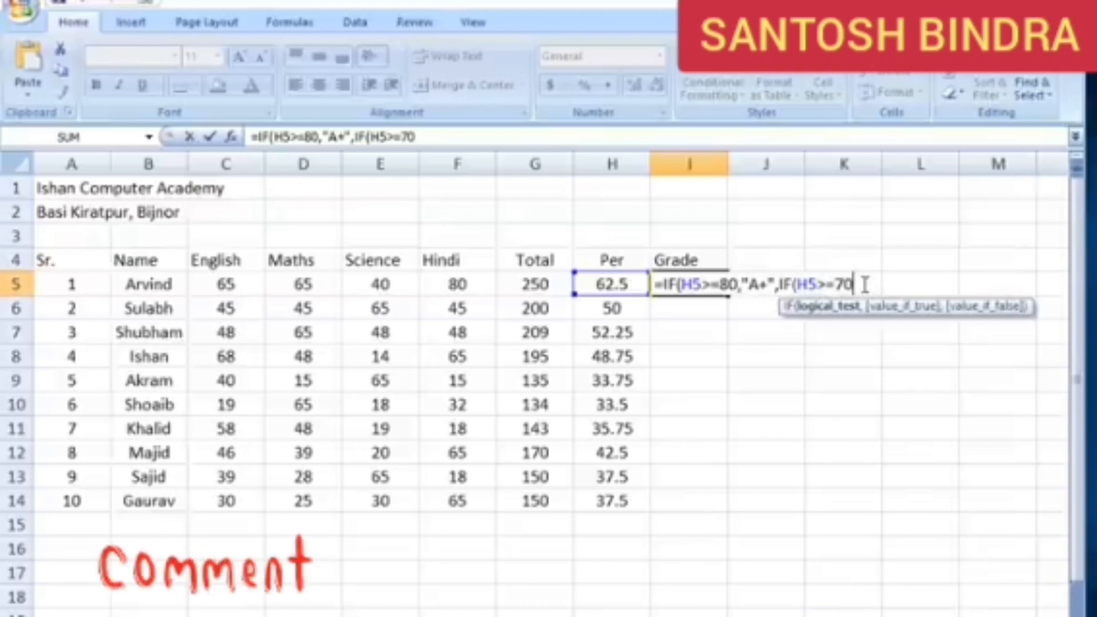
{"action": "type", "text": ",\""}
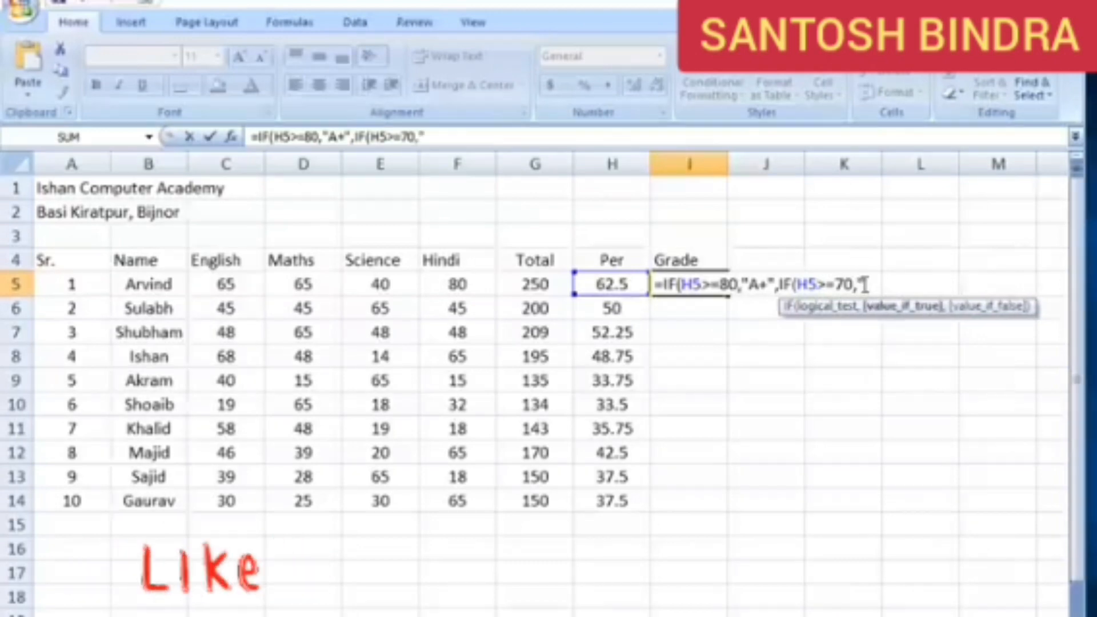
{"action": "type", "text": "A"}
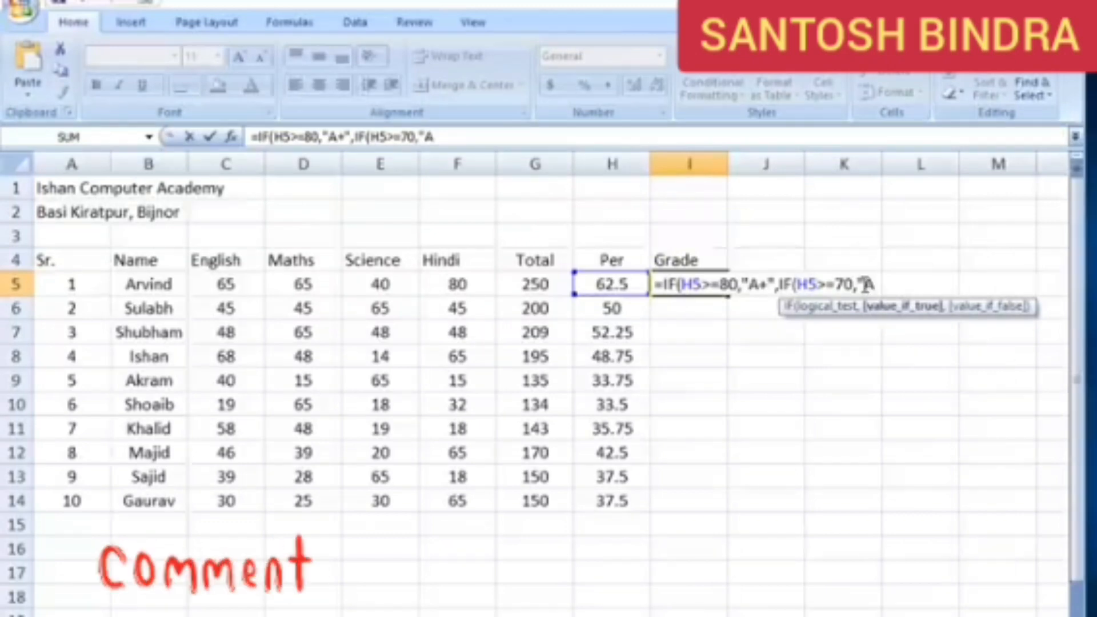
{"action": "type", "text": "\""}
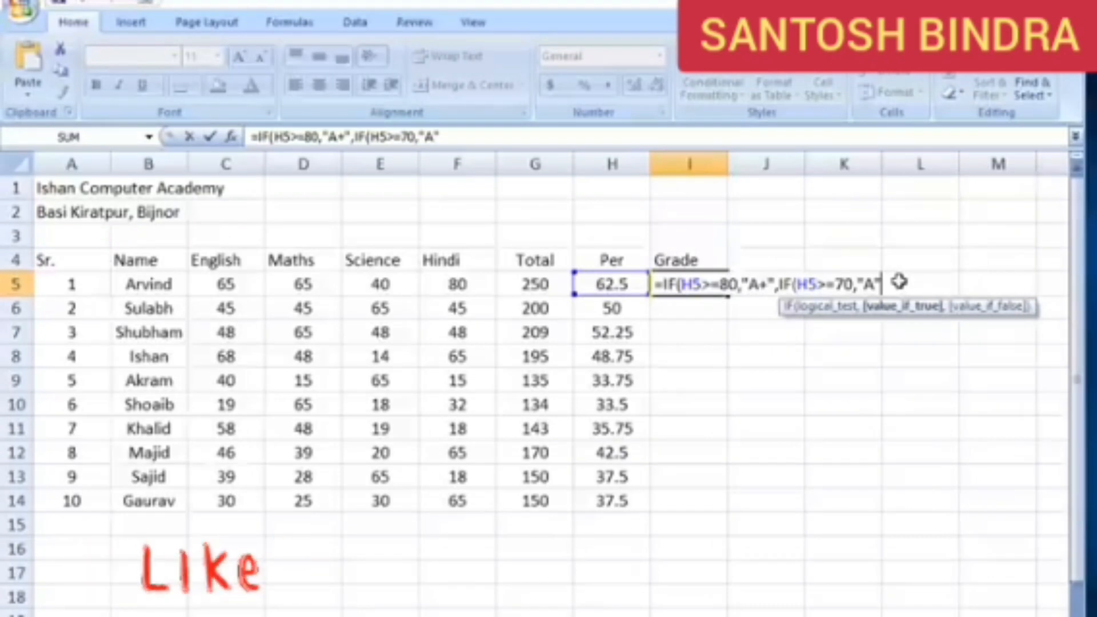
Nest a third IF in the I5 formula that tests H5>=60 and returns "B" when true
{"action": "type", "text": ","}
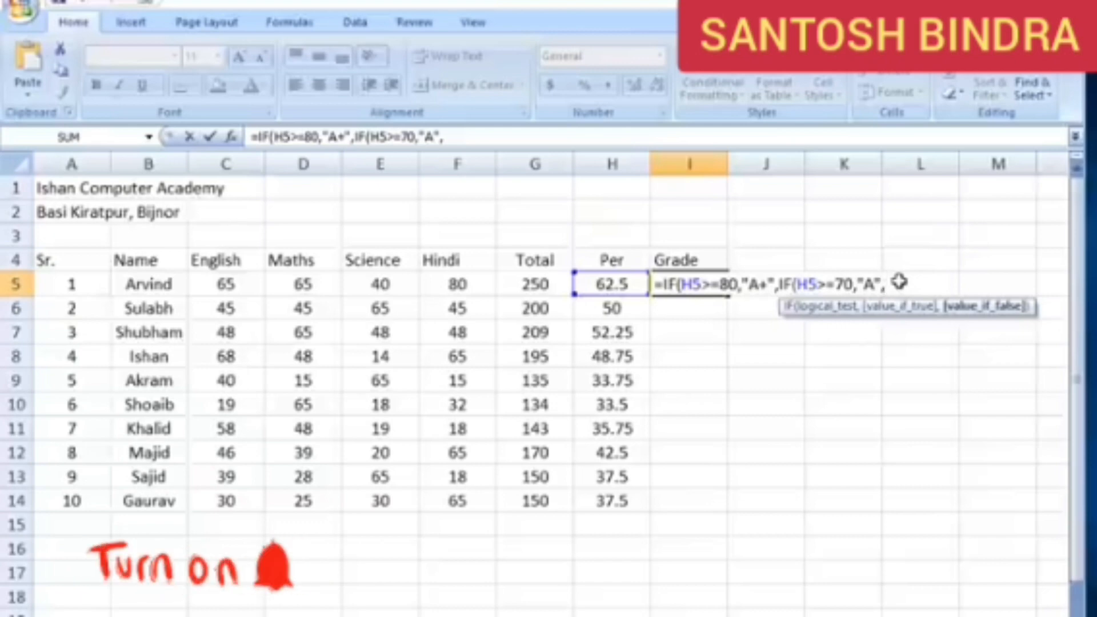
{"action": "type", "text": "if"}
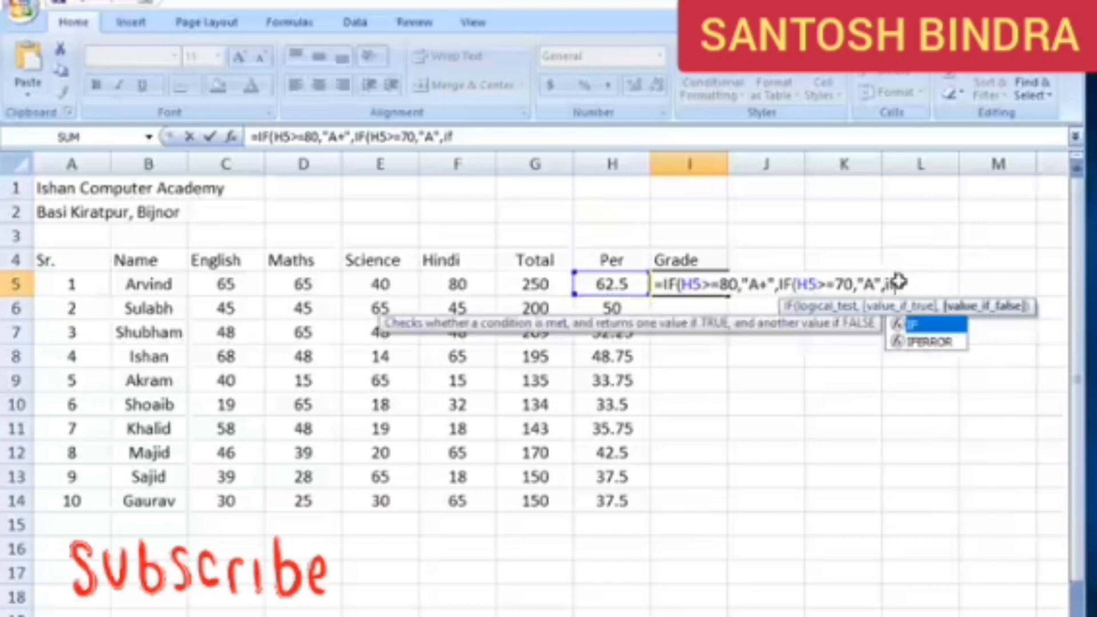
{"action": "double_click", "coordinate": [931, 324]}
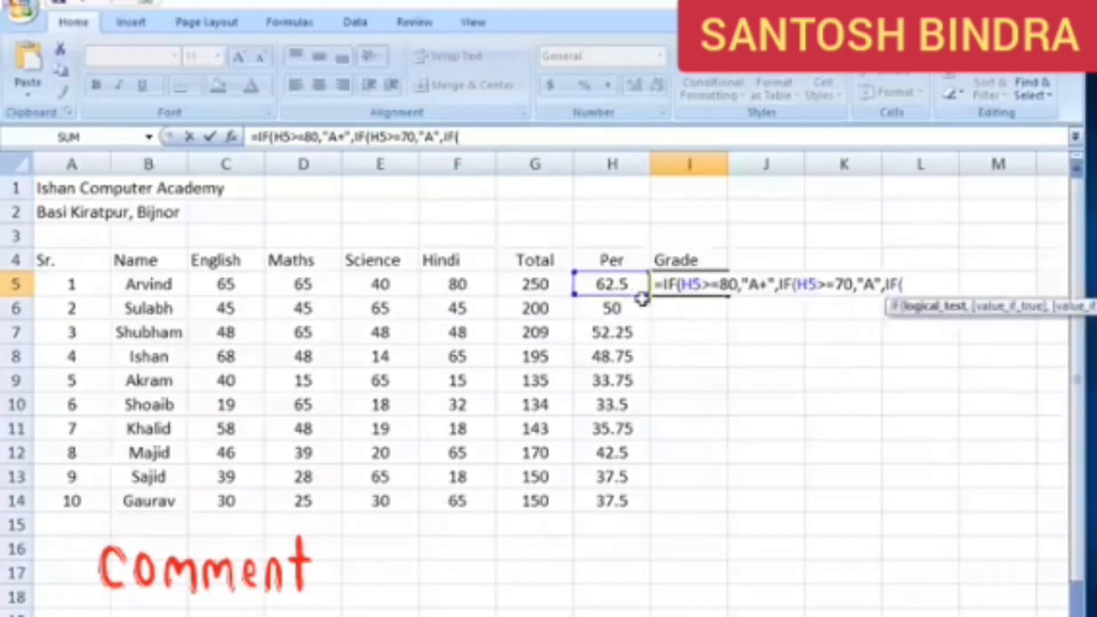
{"action": "left_click", "coordinate": [617, 285]}
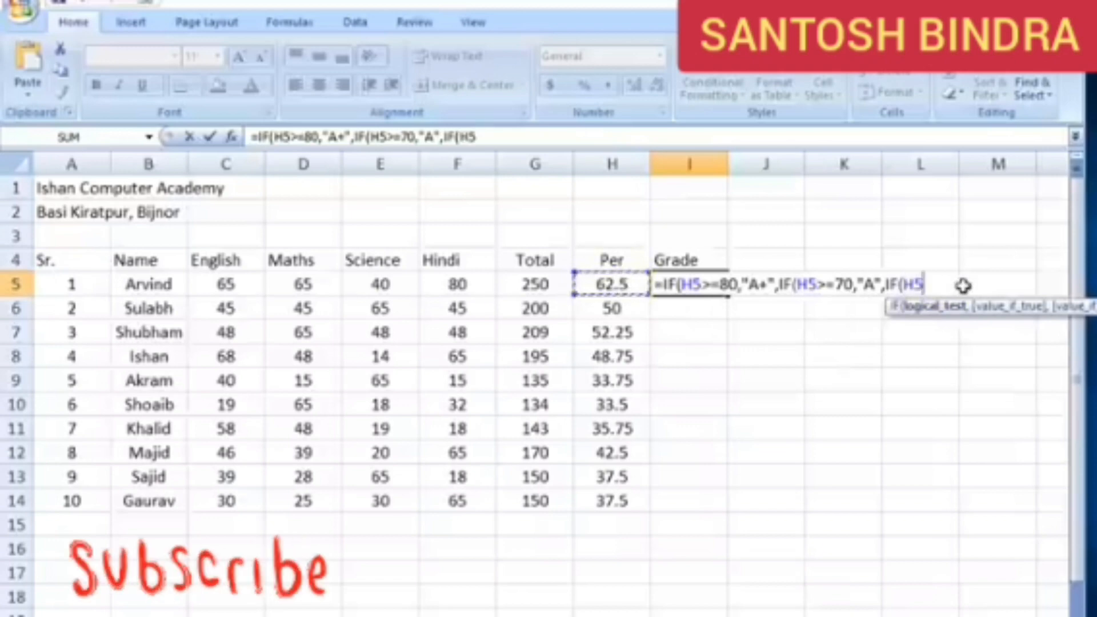
{"action": "type", "text": ">="}
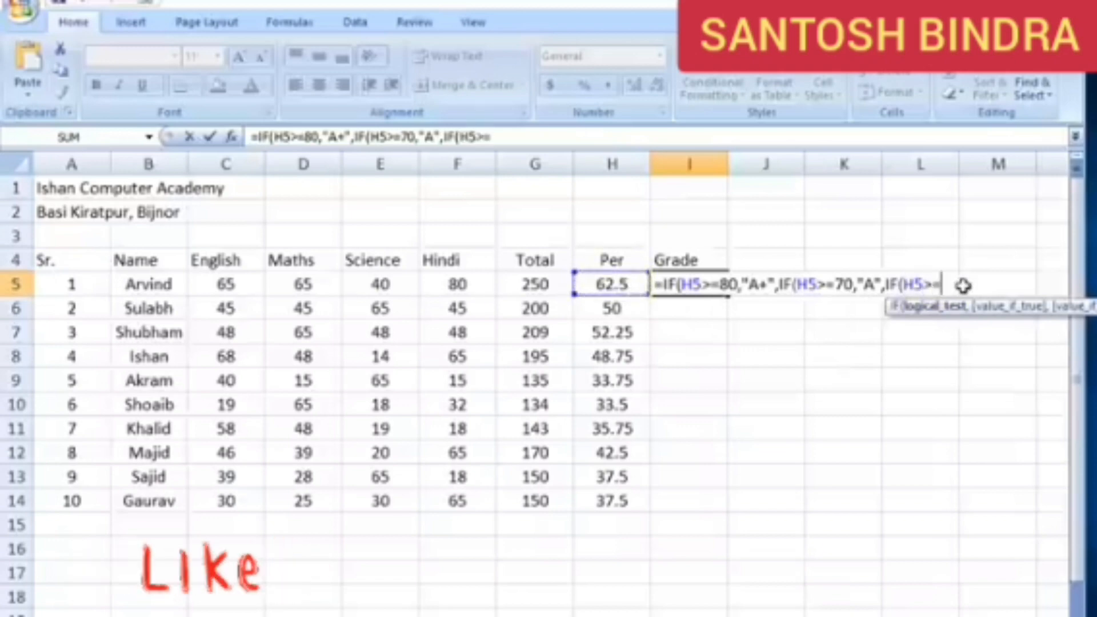
{"action": "type", "text": "60"}
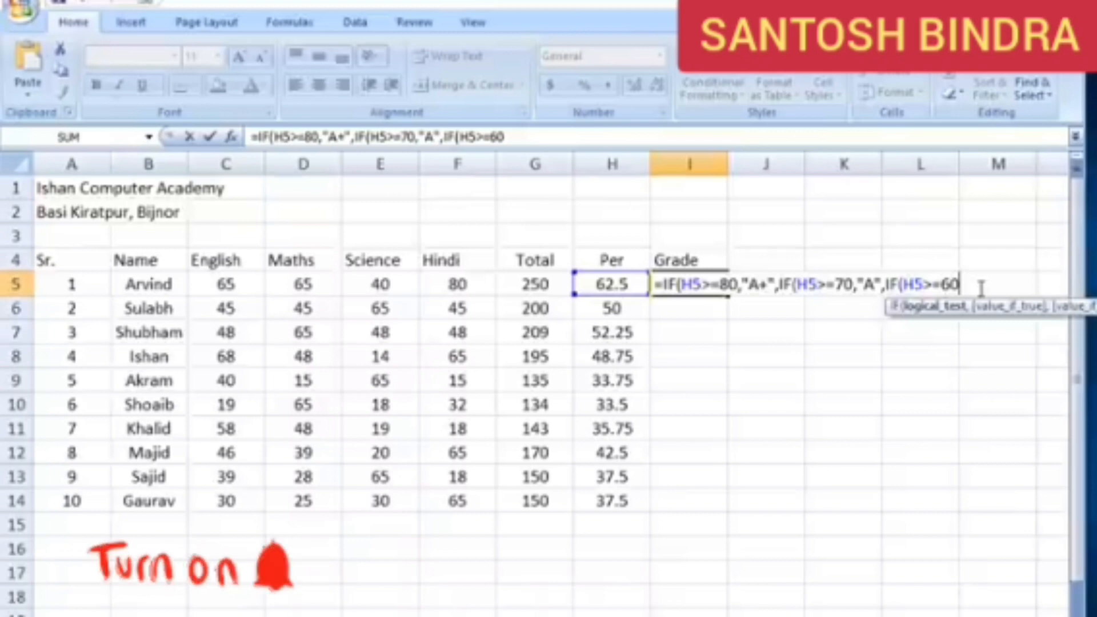
{"action": "type", "text": ","}
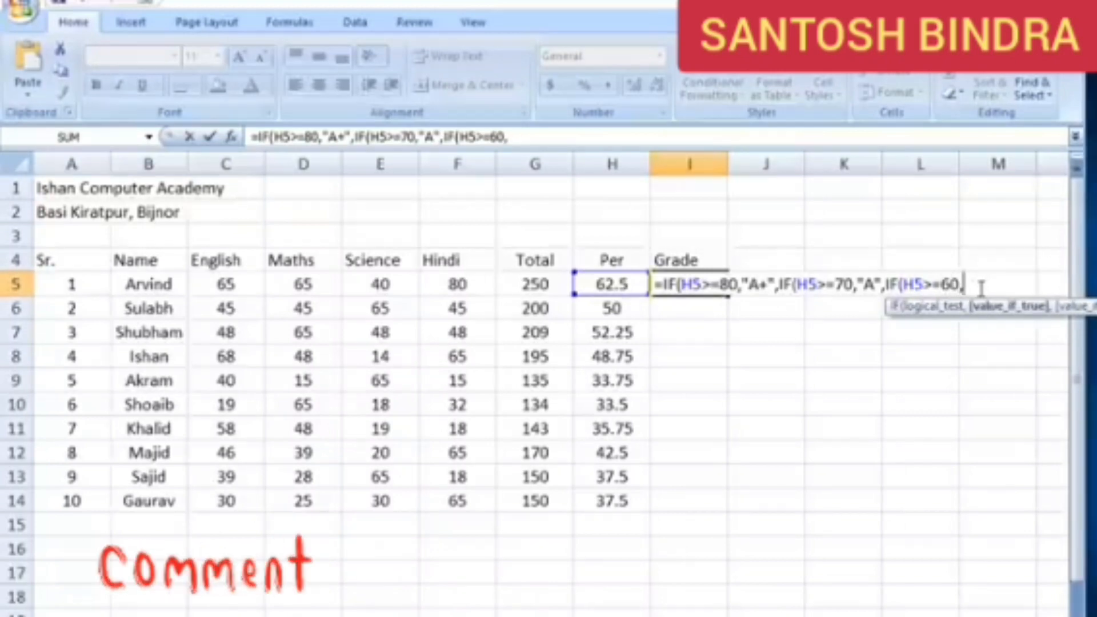
{"action": "type", "text": "\"B"}
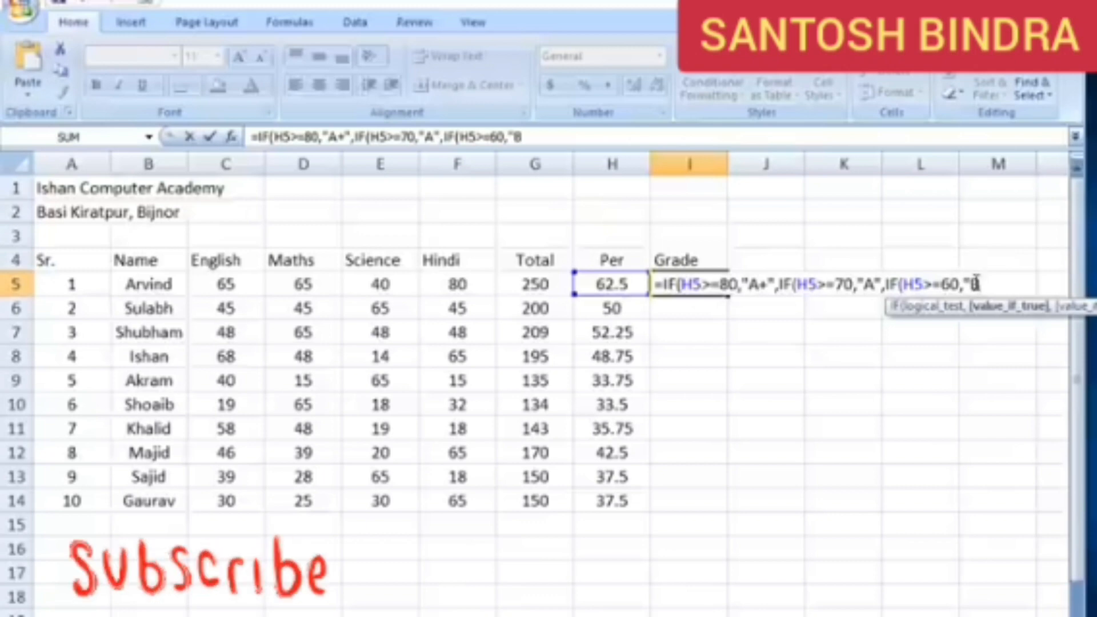
{"action": "type", "text": "\""}
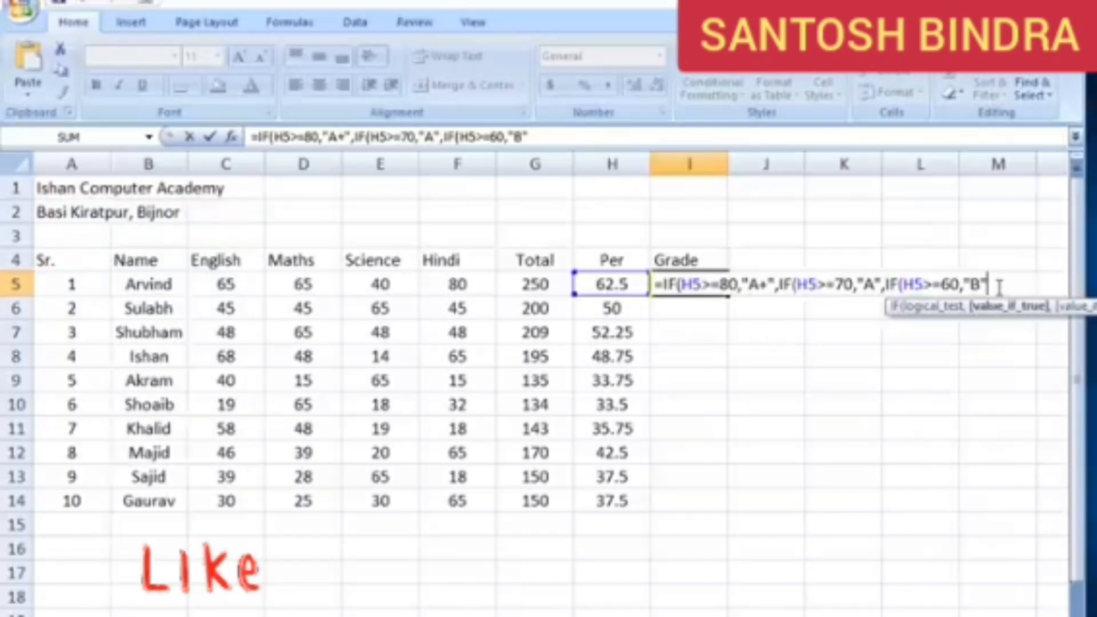
Nest a fourth IF in the I5 formula that tests H5>=50 and returns "C" when true
{"action": "type", "text": ",if"}
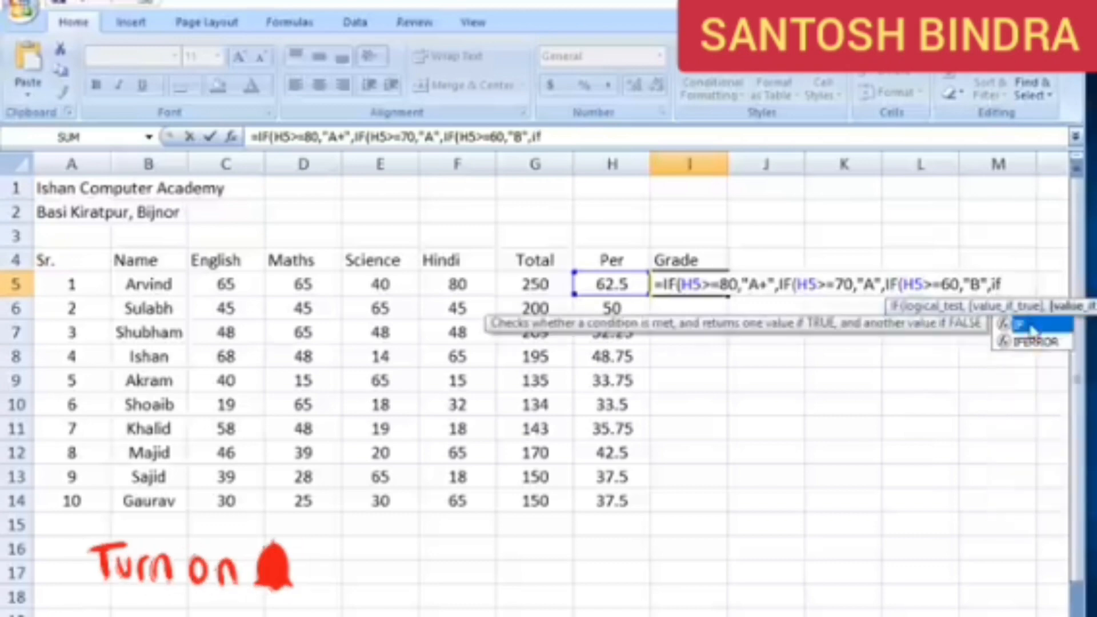
{"action": "double_click", "coordinate": [1031, 324]}
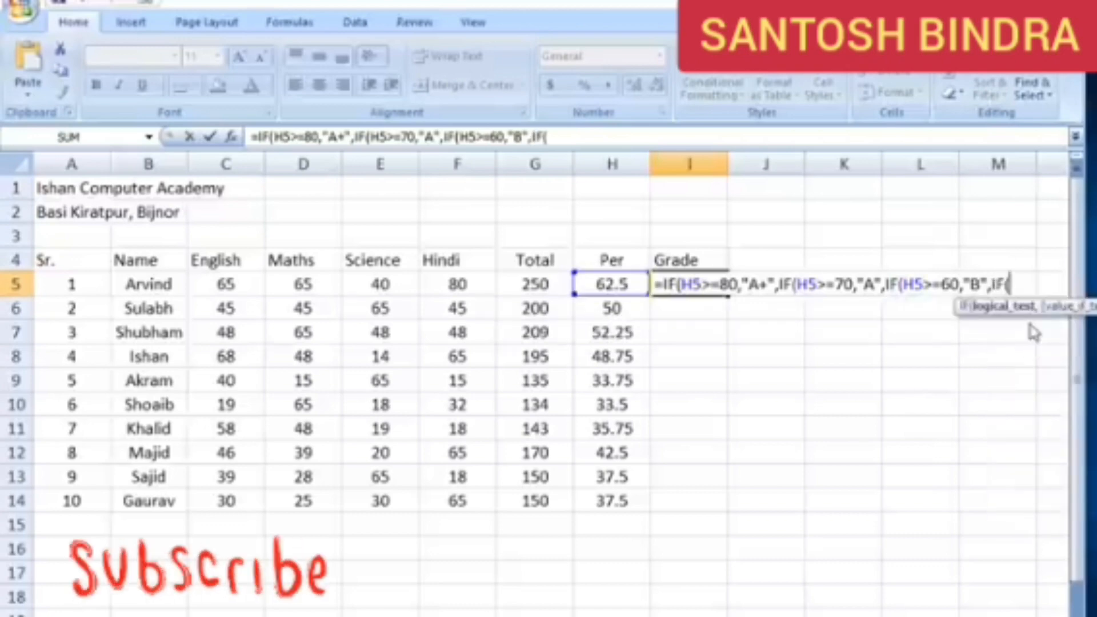
{"action": "left_click", "coordinate": [633, 284]}
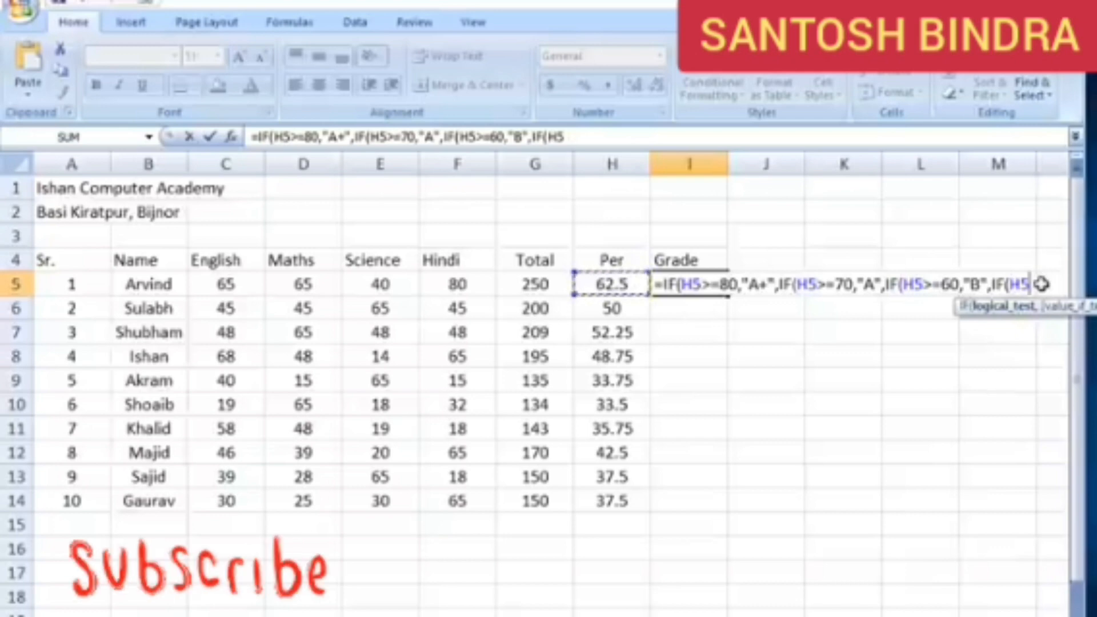
{"action": "type", "text": ">"}
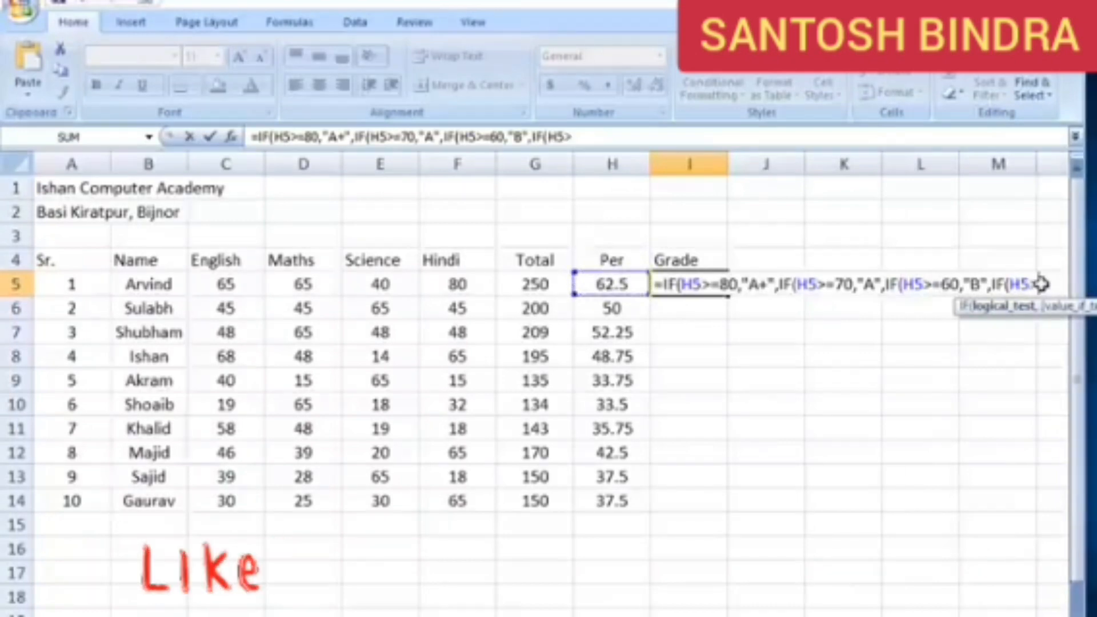
{"action": "type", "text": "="}
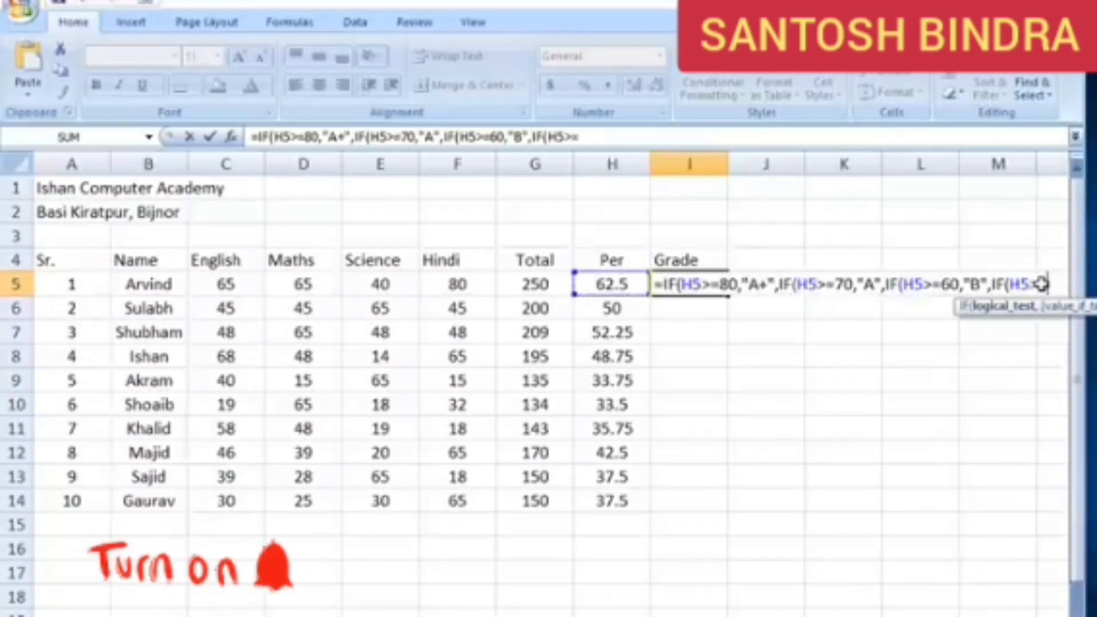
{"action": "type", "text": "50"}
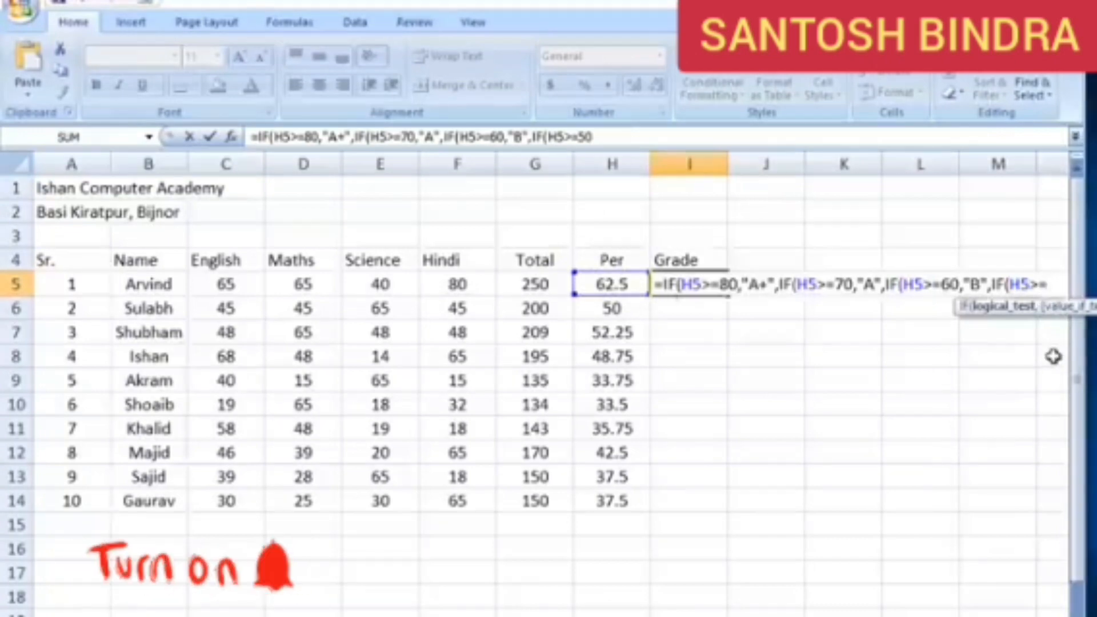
{"action": "type", "text": ",\""}
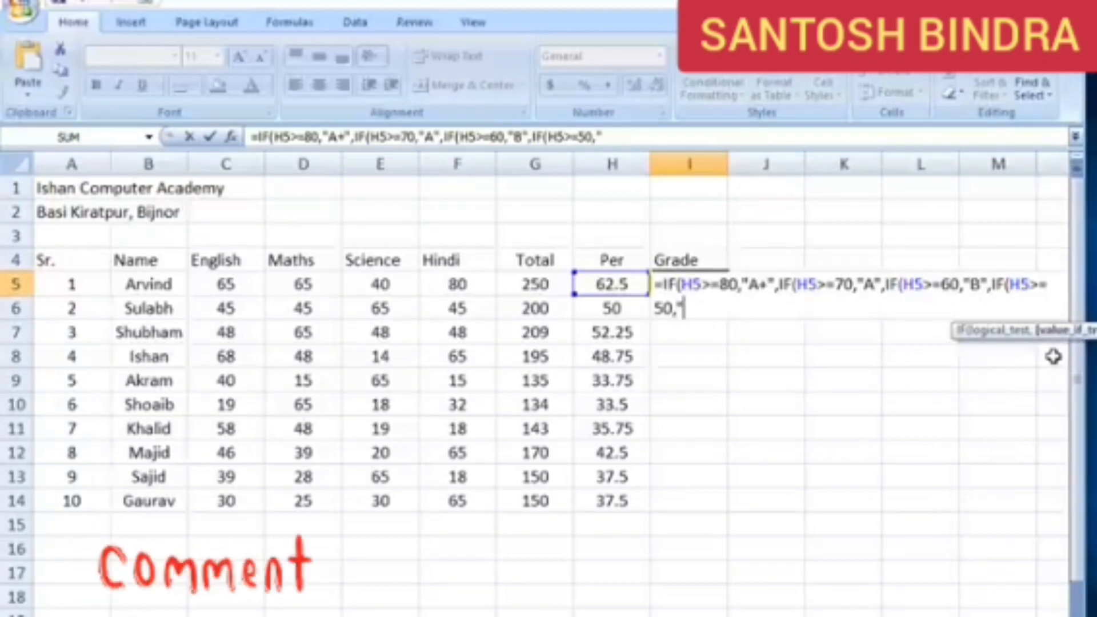
{"action": "type", "text": "C\""}
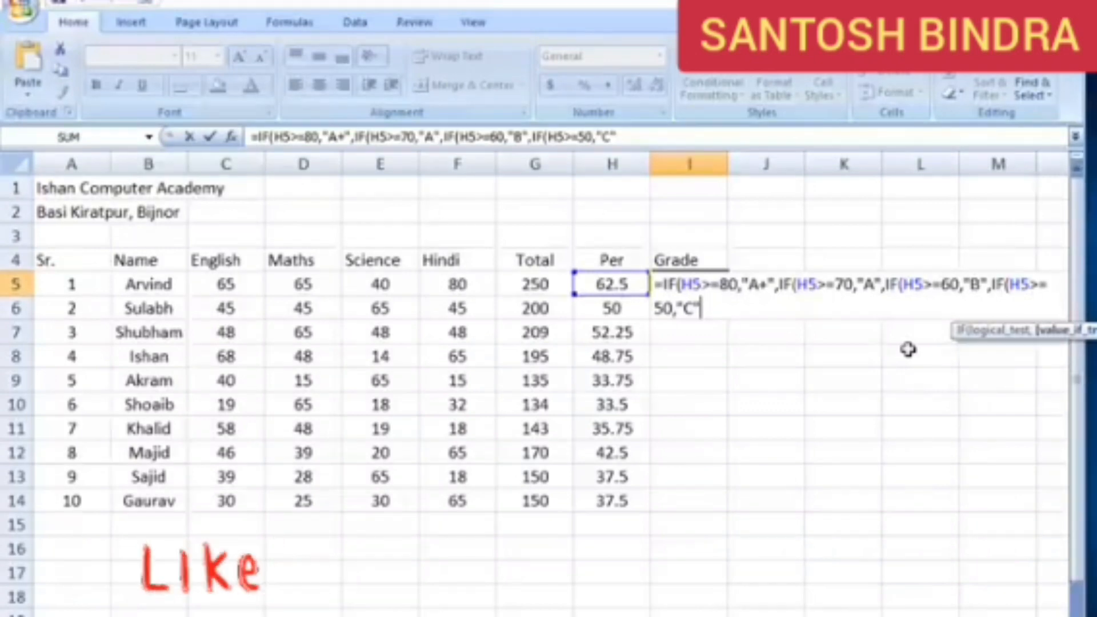
Nest a fifth IF in the I5 formula that tests H5>=40 and returns "D" when true
{"action": "type", "text": ",if"}
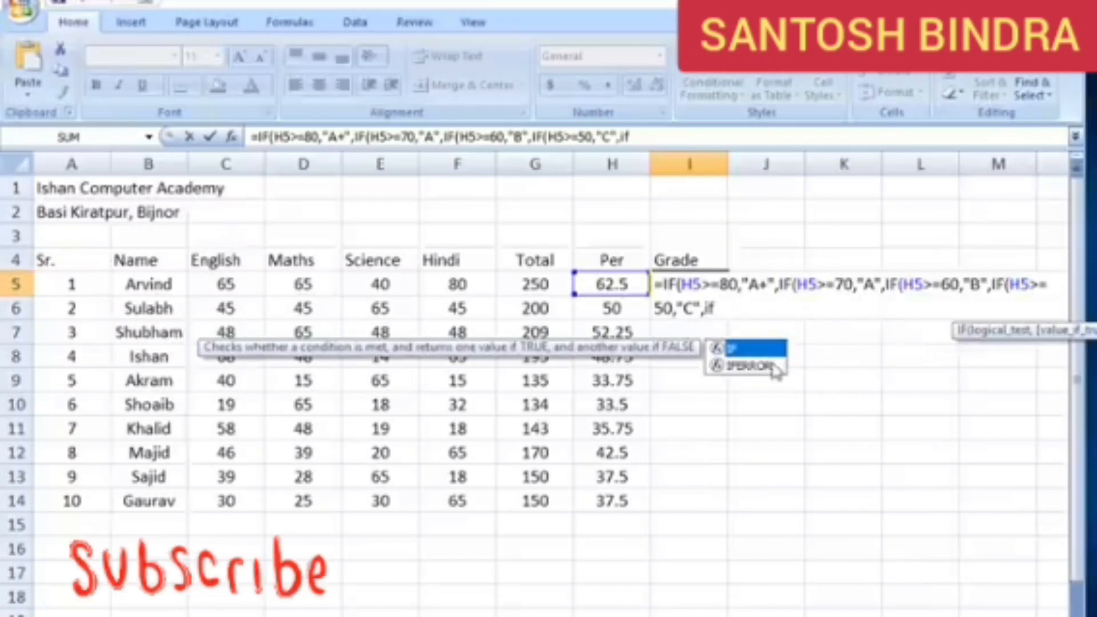
{"action": "double_click", "coordinate": [755, 349]}
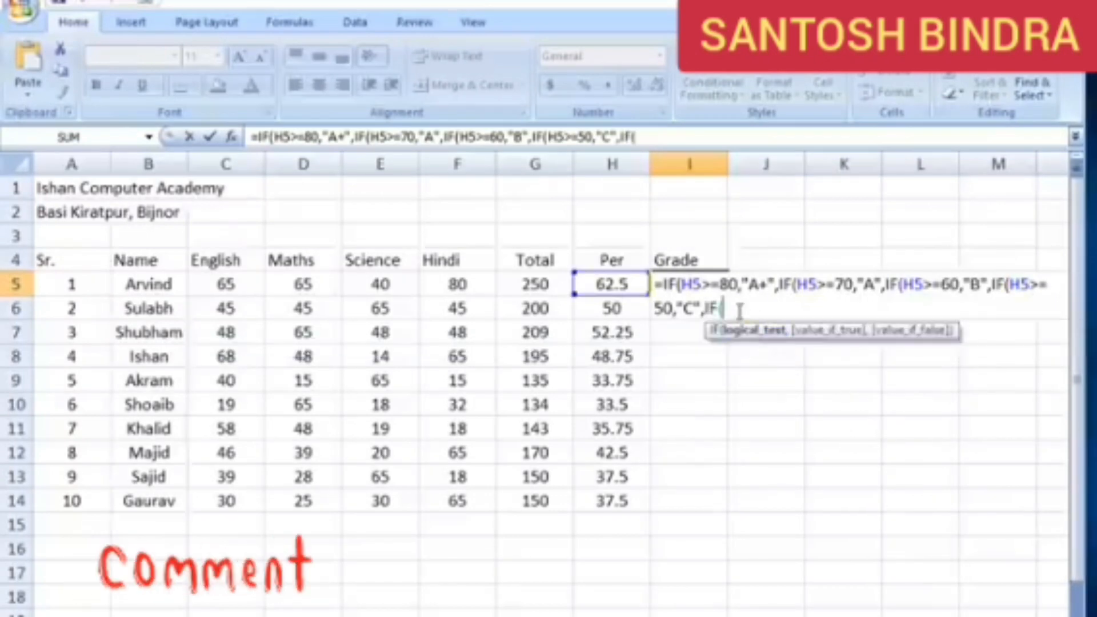
{"action": "left_click", "coordinate": [623, 286]}
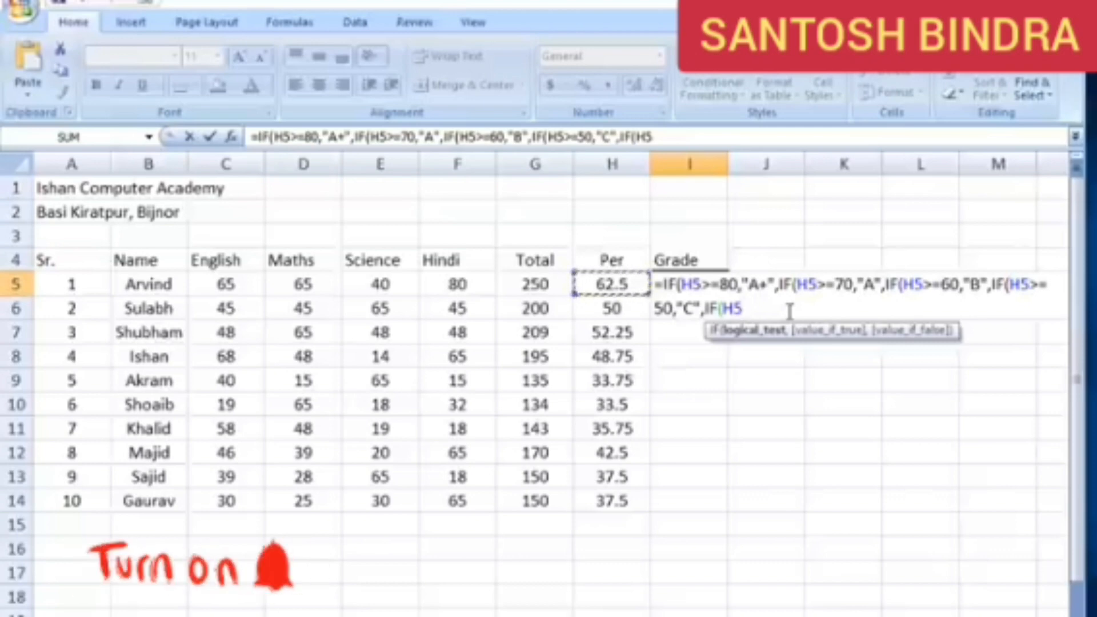
{"action": "type", "text": ">="}
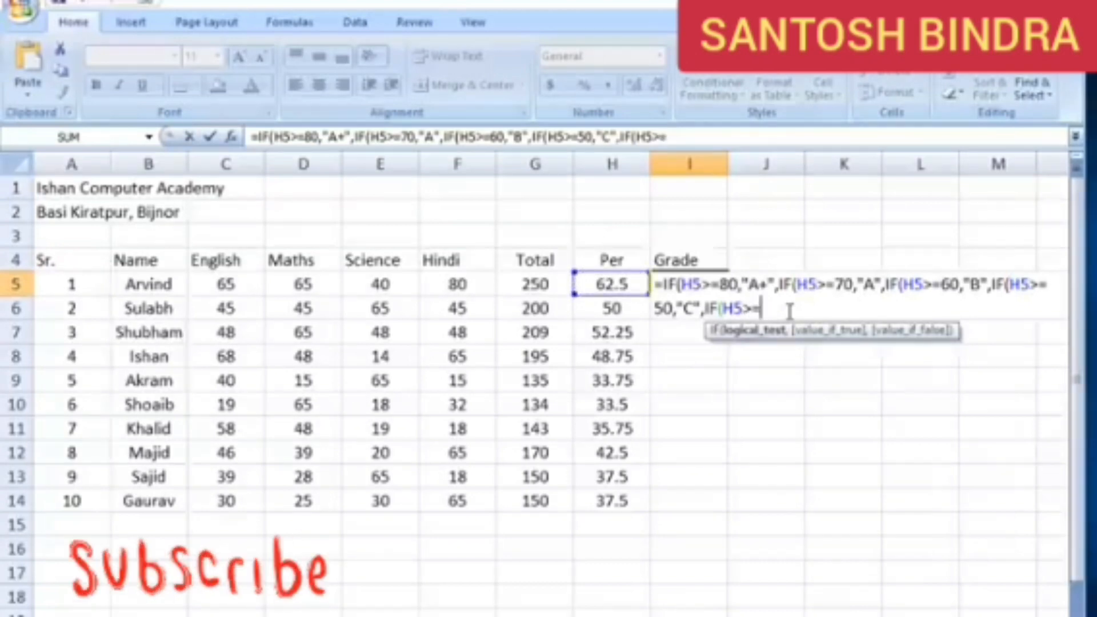
{"action": "type", "text": "40"}
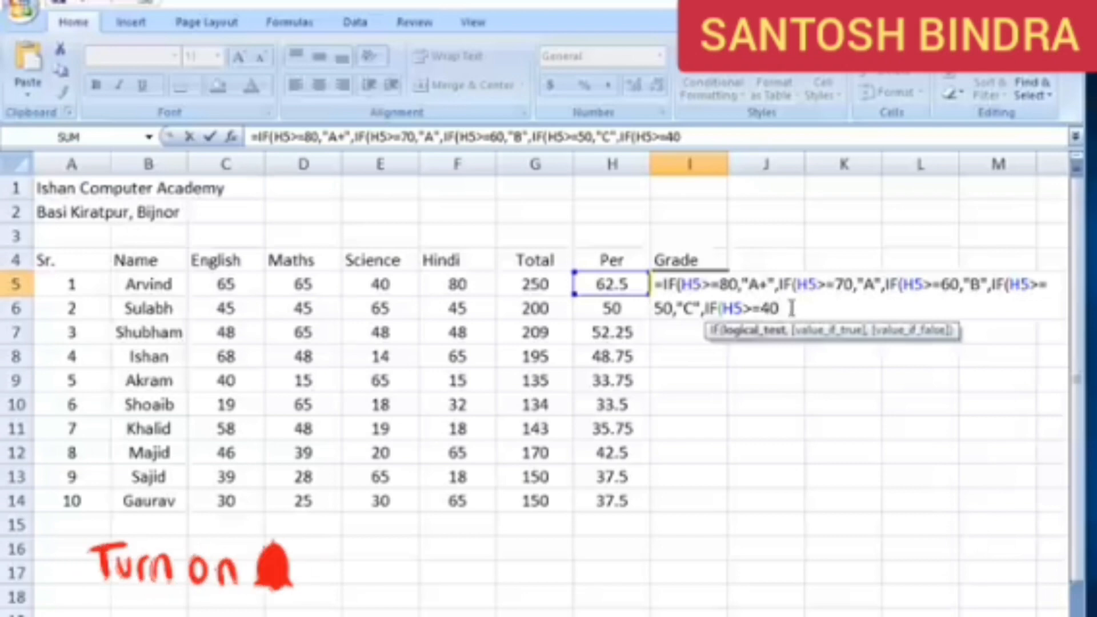
{"action": "type", "text": ",\""}
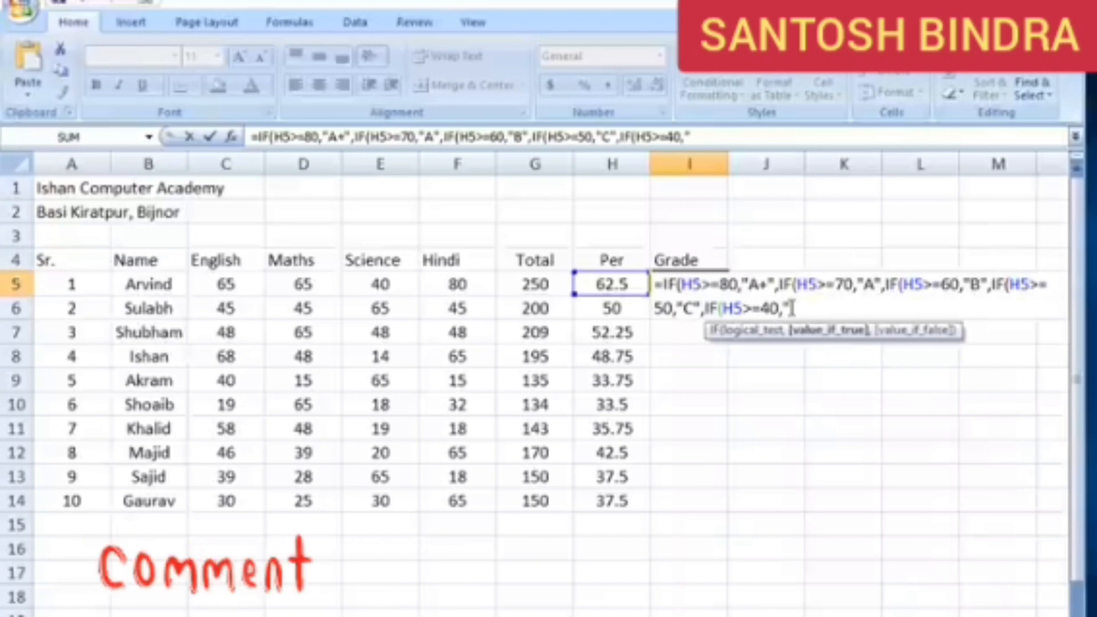
{"action": "type", "text": "D\""}
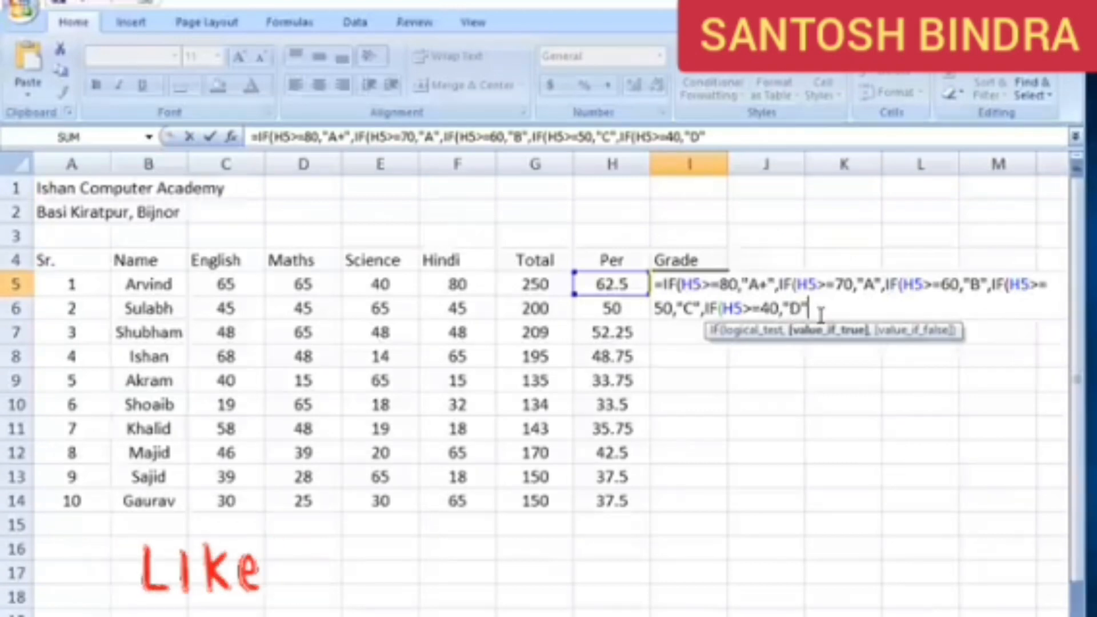
Nest a sixth IF in the I5 formula that tests H5<=39 and returns "Fail" when true
{"action": "type", "text": ",if"}
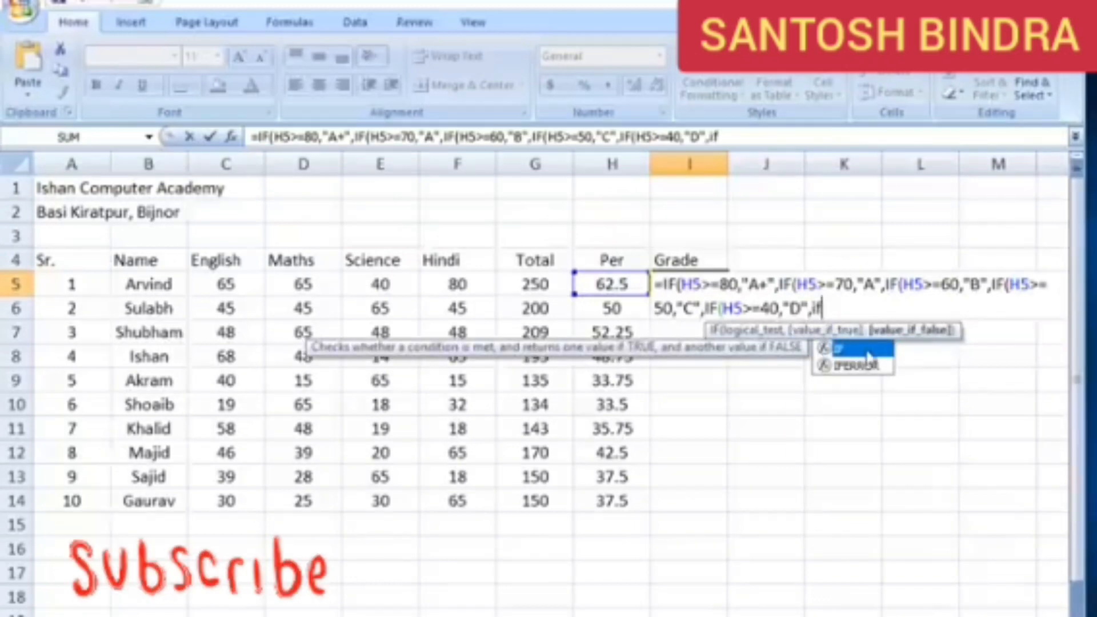
{"action": "key", "text": "Tab"}
{"action": "left_click", "coordinate": [620, 284]}
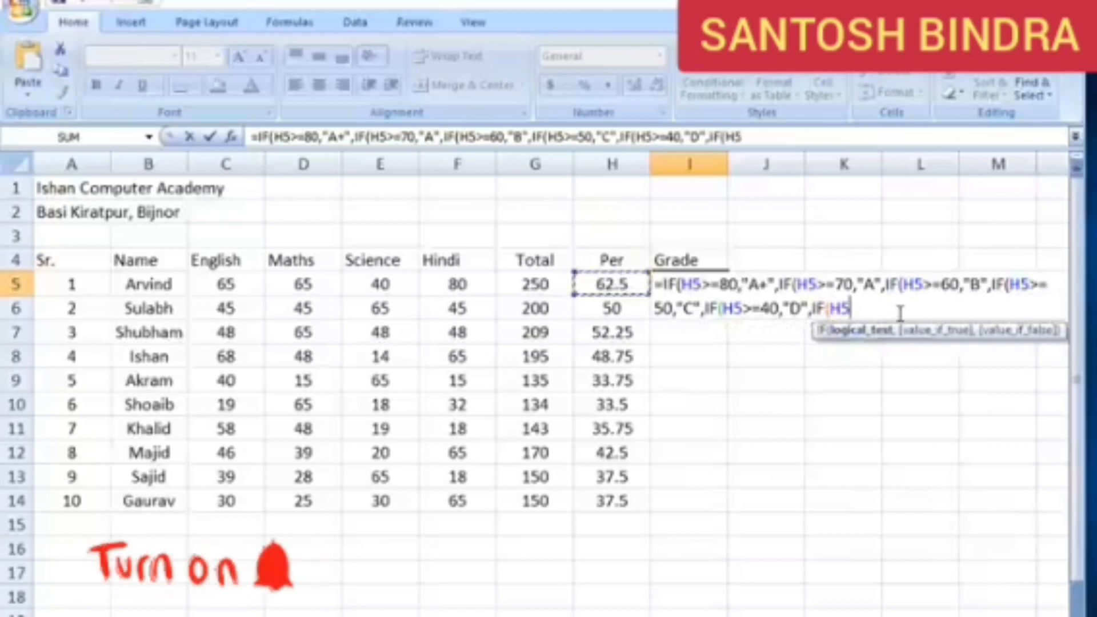
{"action": "type", "text": "<"}
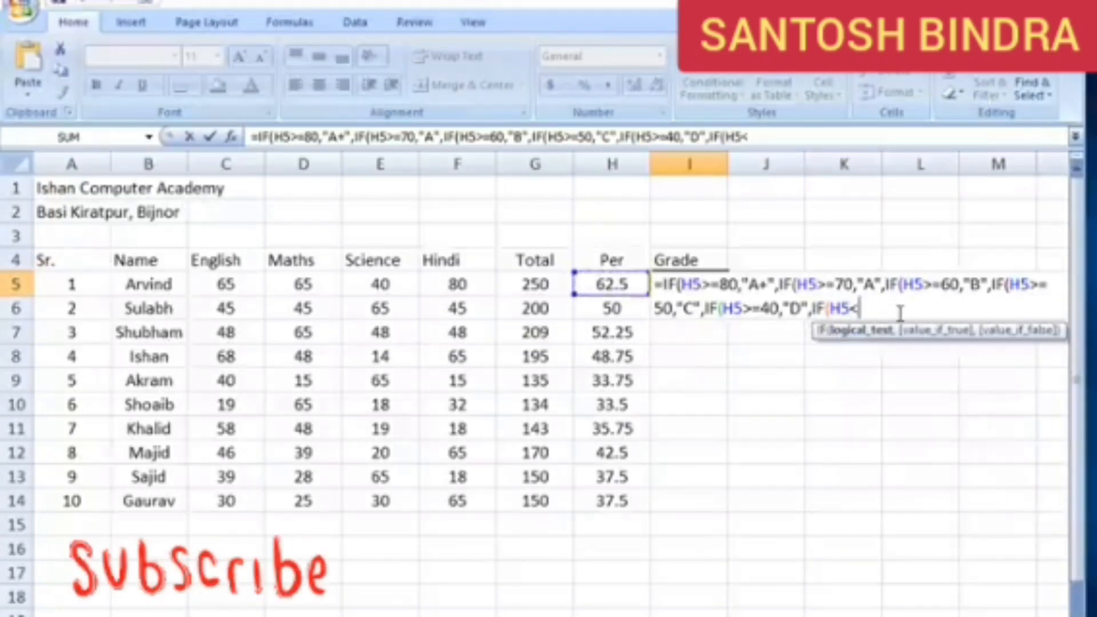
{"action": "type", "text": "=39"}
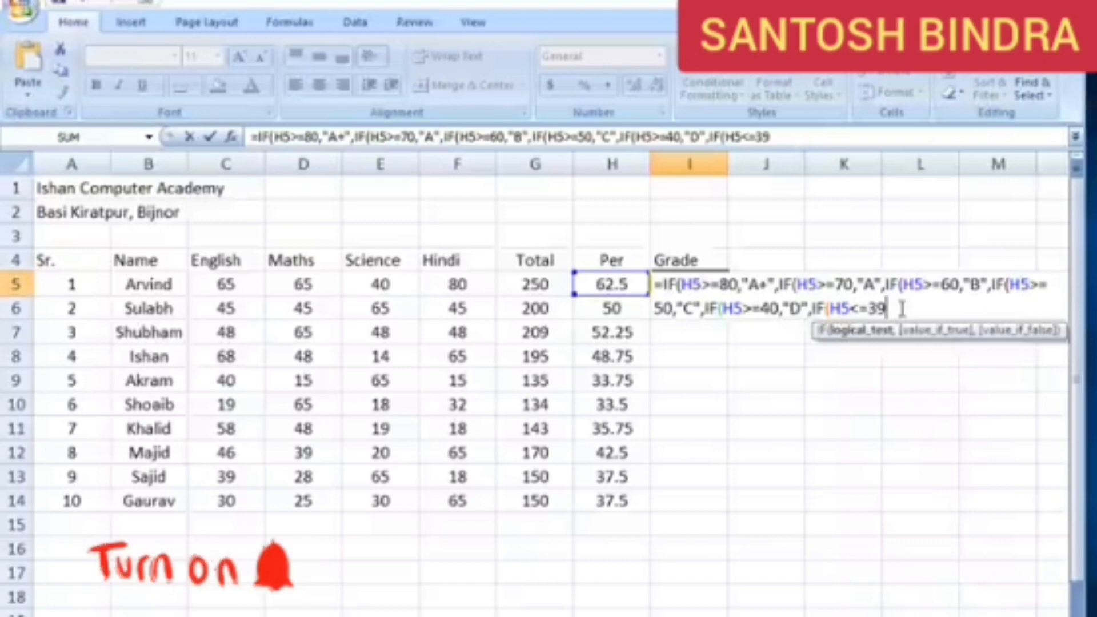
{"action": "type", "text": ","}
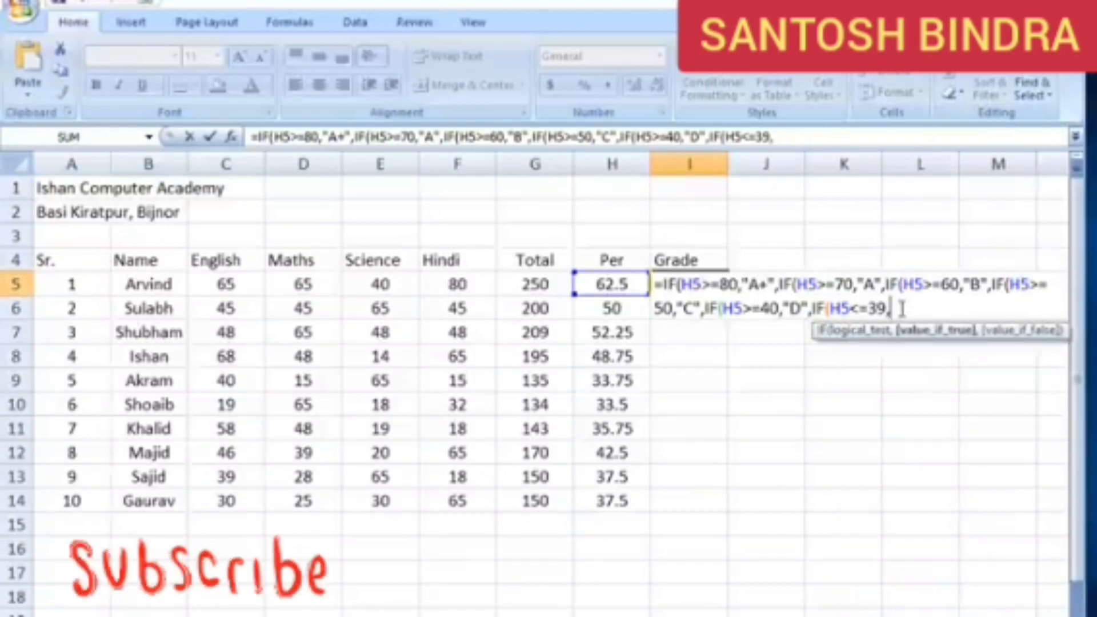
{"action": "type", "text": "\""}
{"action": "type", "text": "Fa"}
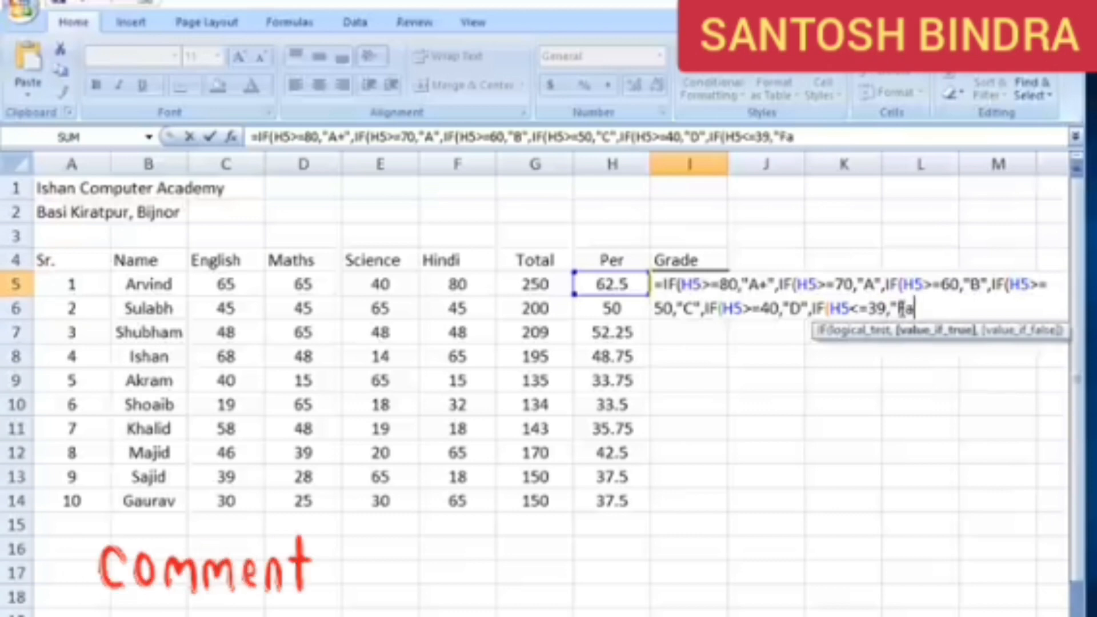
{"action": "type", "text": "il\""}
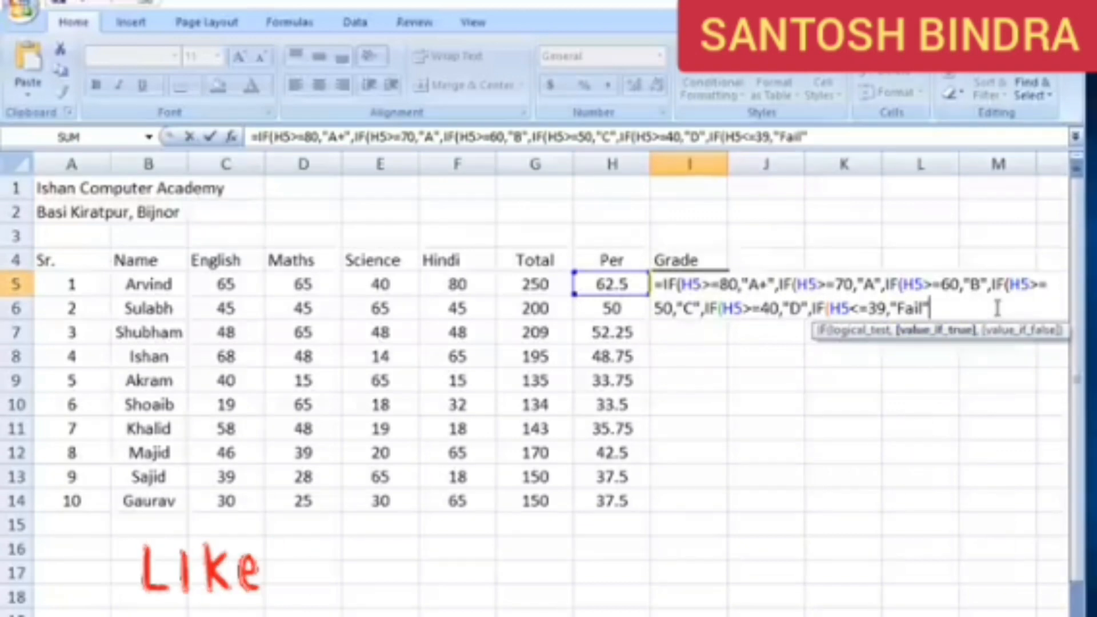
Close all six nested IF functions with parentheses and enter the grade formula in I5
{"action": "type", "text": ")"}
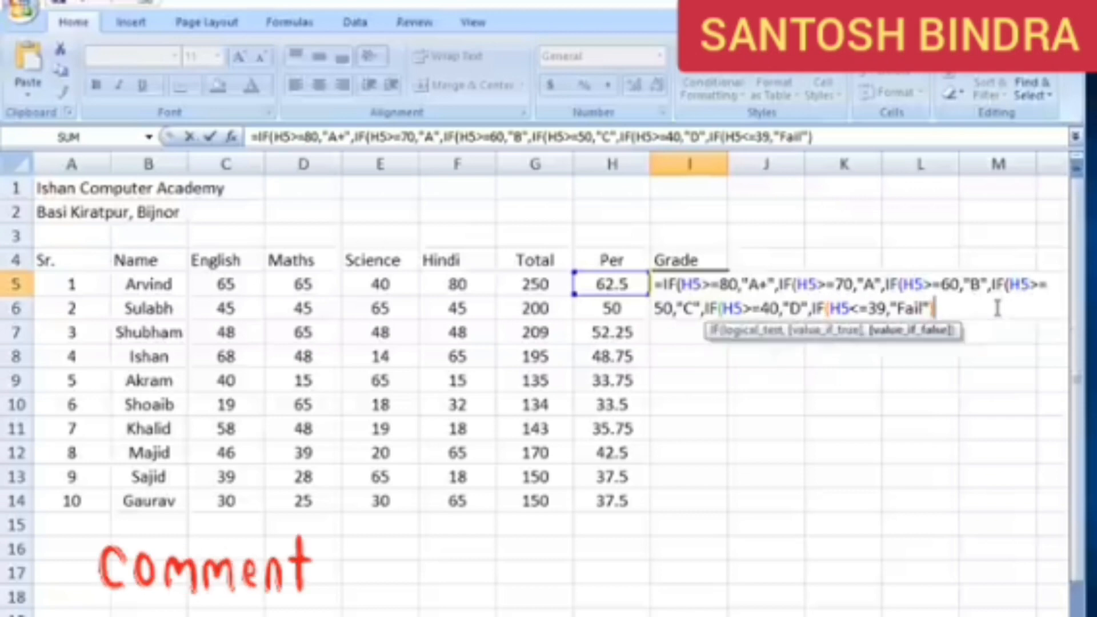
{"action": "type", "text": ")))"}
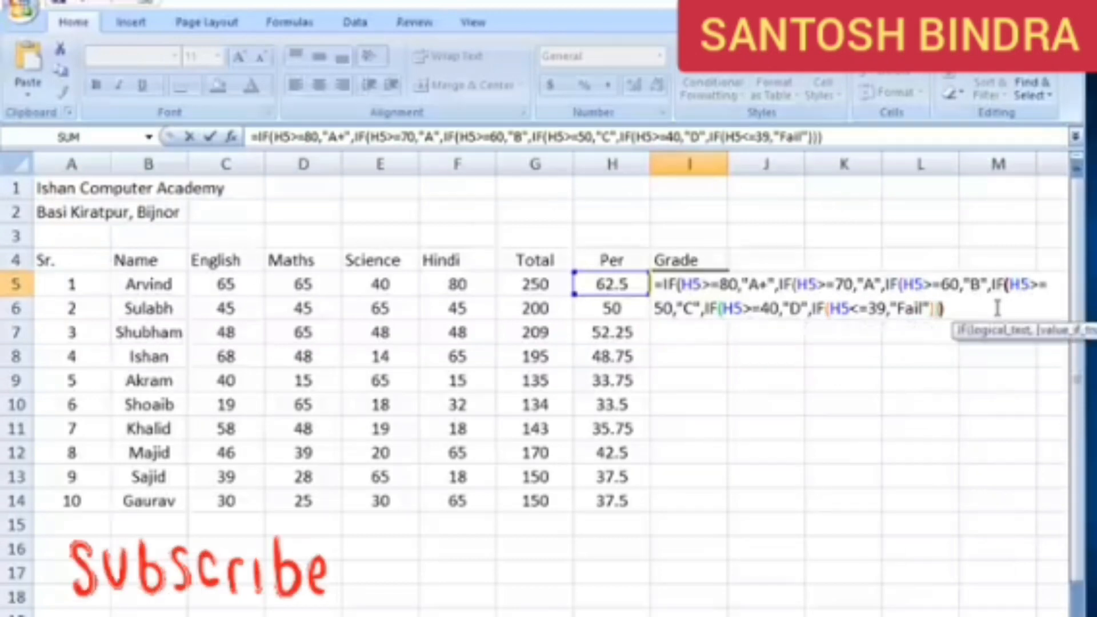
{"action": "type", "text": ")"}
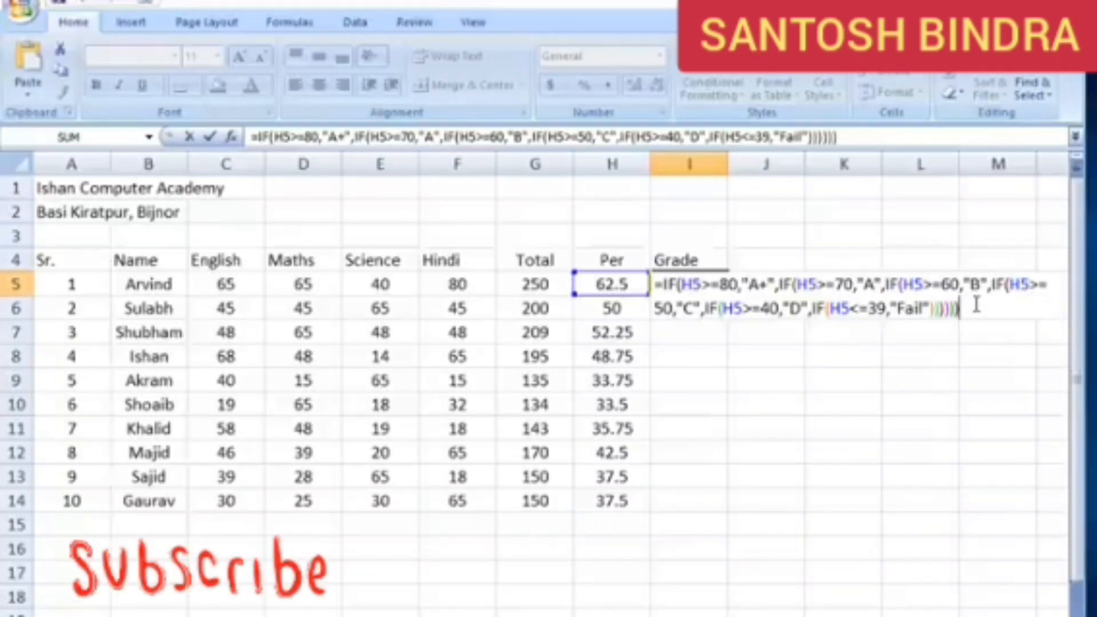
{"action": "key", "text": "Return"}
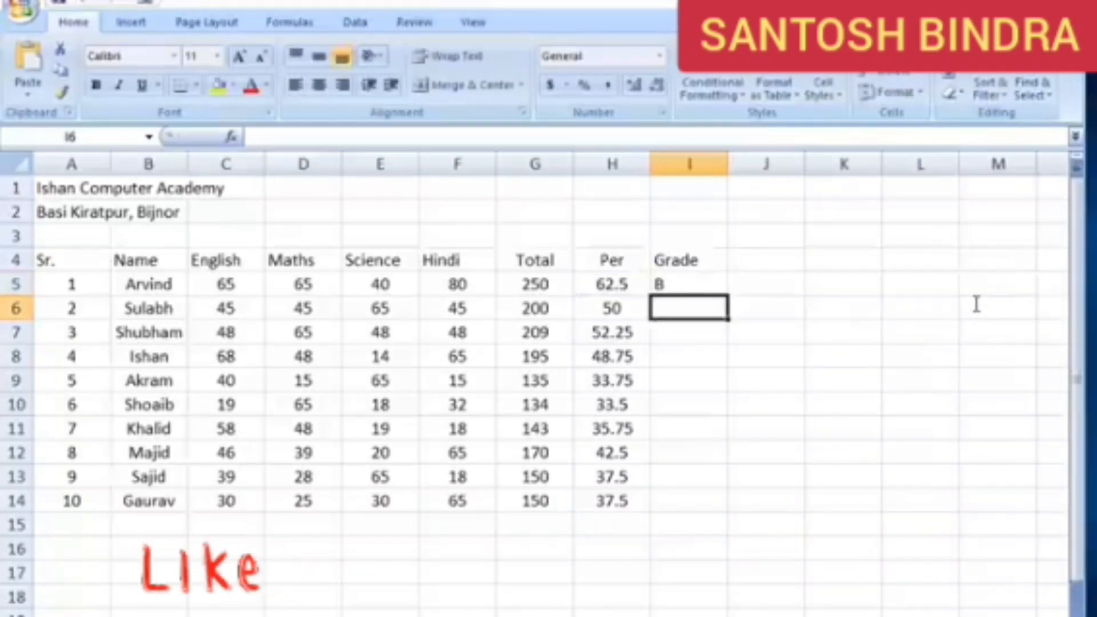
Copy the I5 grade formula down through I14 and centre the contents of column I
{"action": "left_click", "coordinate": [694, 282]}
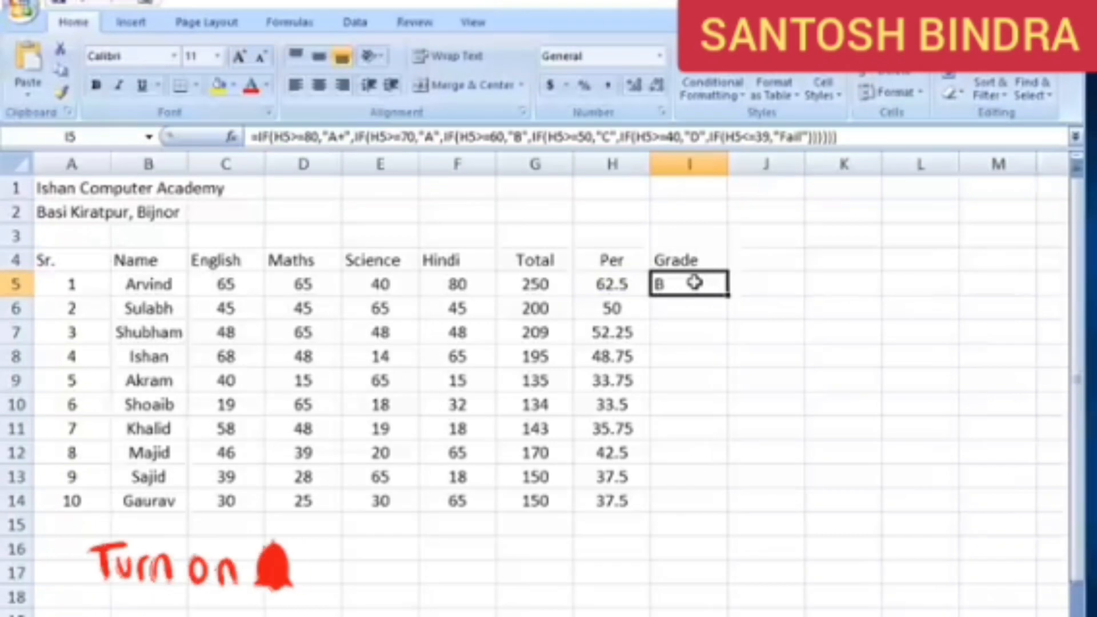
{"action": "double_click", "coordinate": [730, 295]}
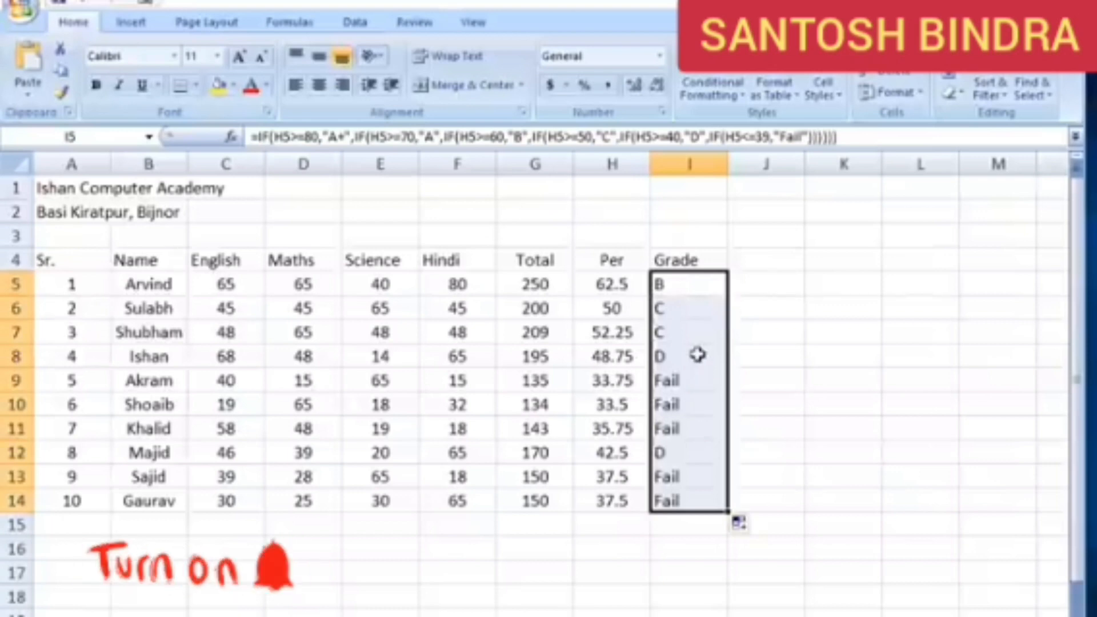
{"action": "left_click", "coordinate": [690, 164]}
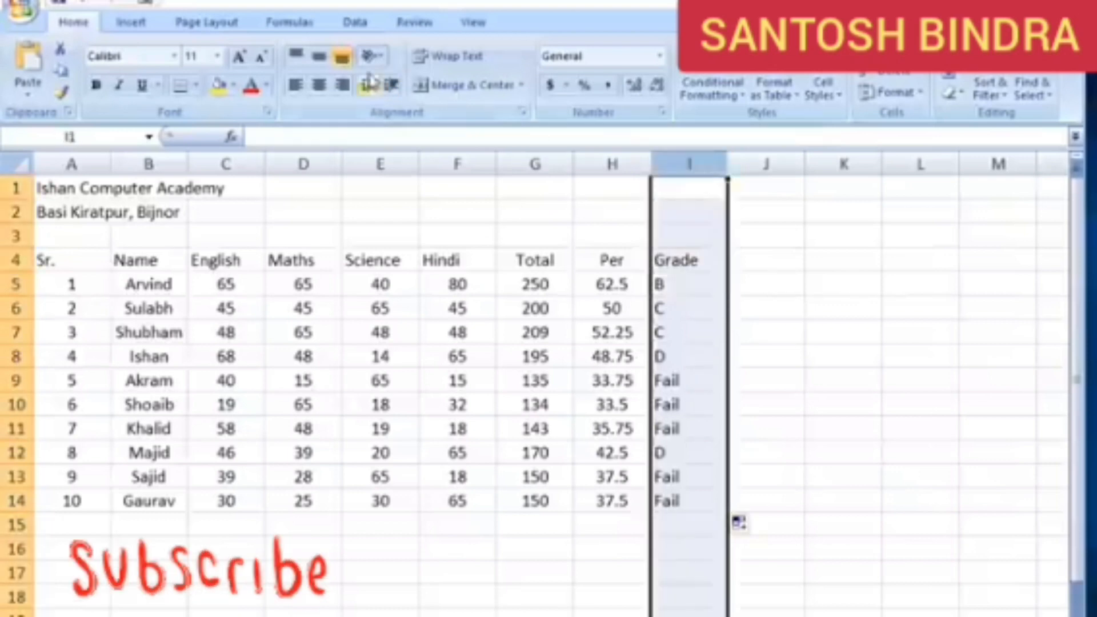
{"action": "left_click", "coordinate": [319, 84]}
Clear the grades in I6:I14 and fill the I5 formula down through I14 again
{"action": "left_click_drag", "start_coordinate": [716, 320], "coordinate": [712, 506]}
{"action": "key", "text": "Delete"}
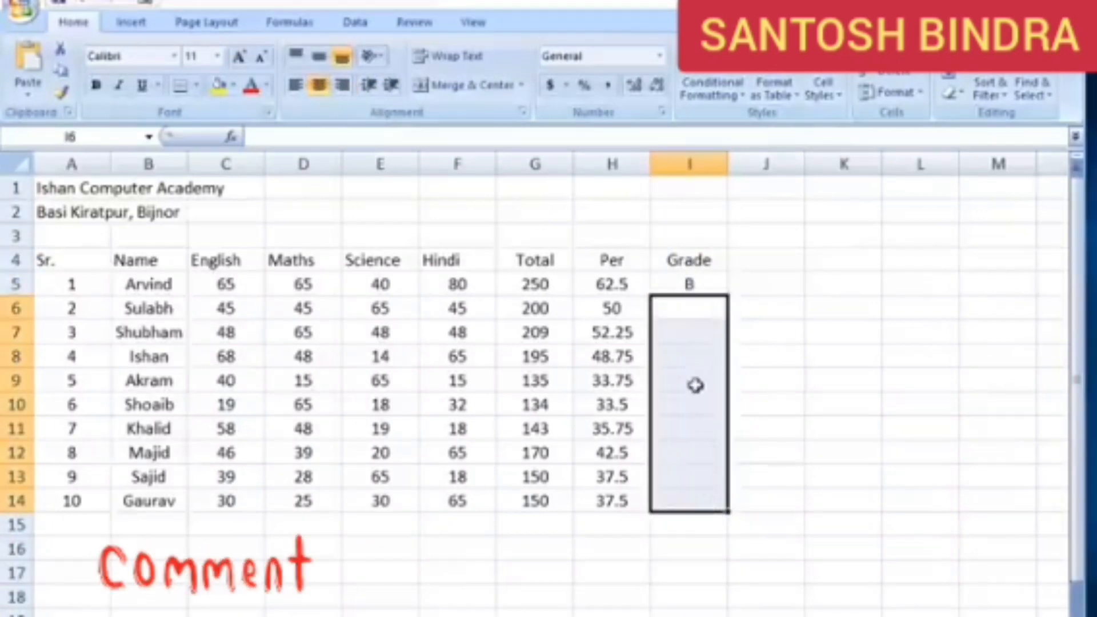
{"action": "left_click", "coordinate": [696, 282]}
{"action": "left_click_drag", "start_coordinate": [730, 295], "coordinate": [712, 505]}
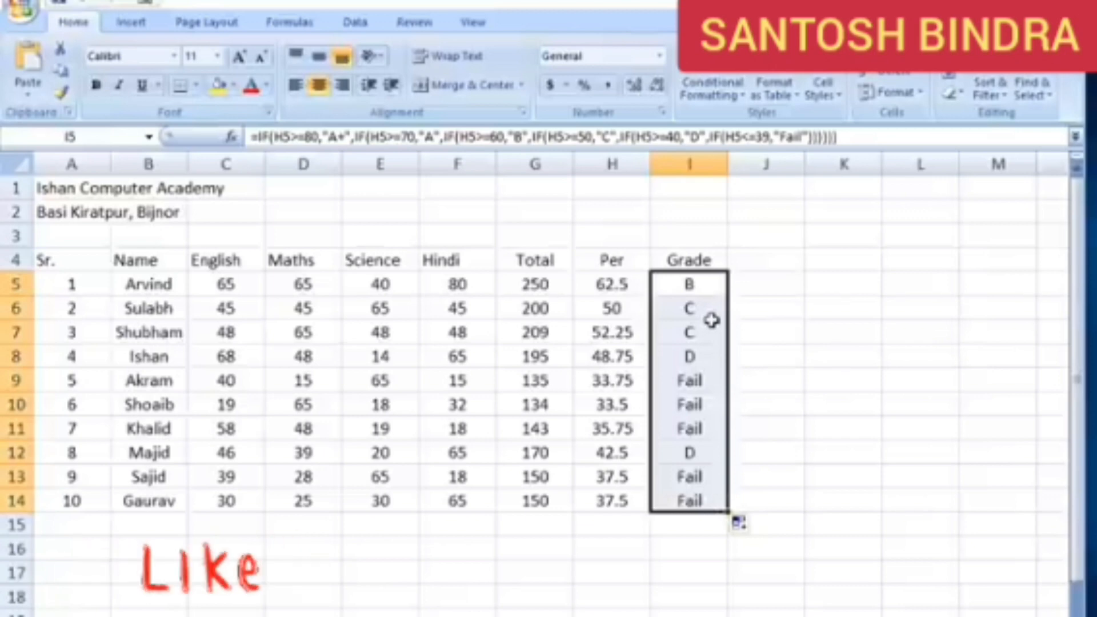
Set the Science mark in E8 to 68 and check the total, percentage and grade in row 8
{"action": "left_click", "coordinate": [680, 310]}
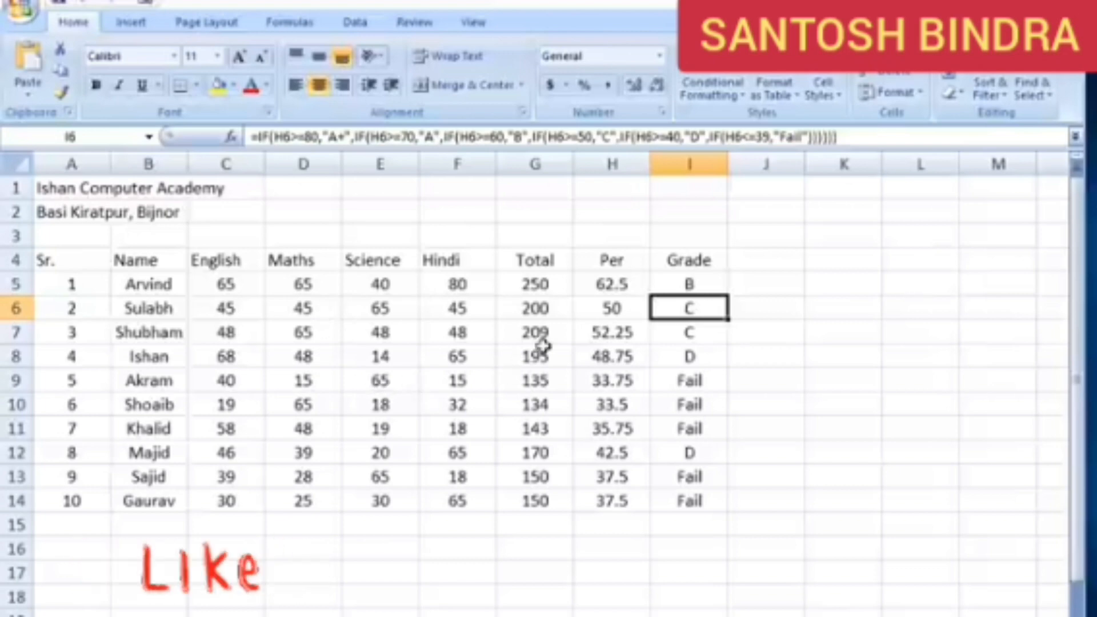
{"action": "left_click", "coordinate": [304, 354]}
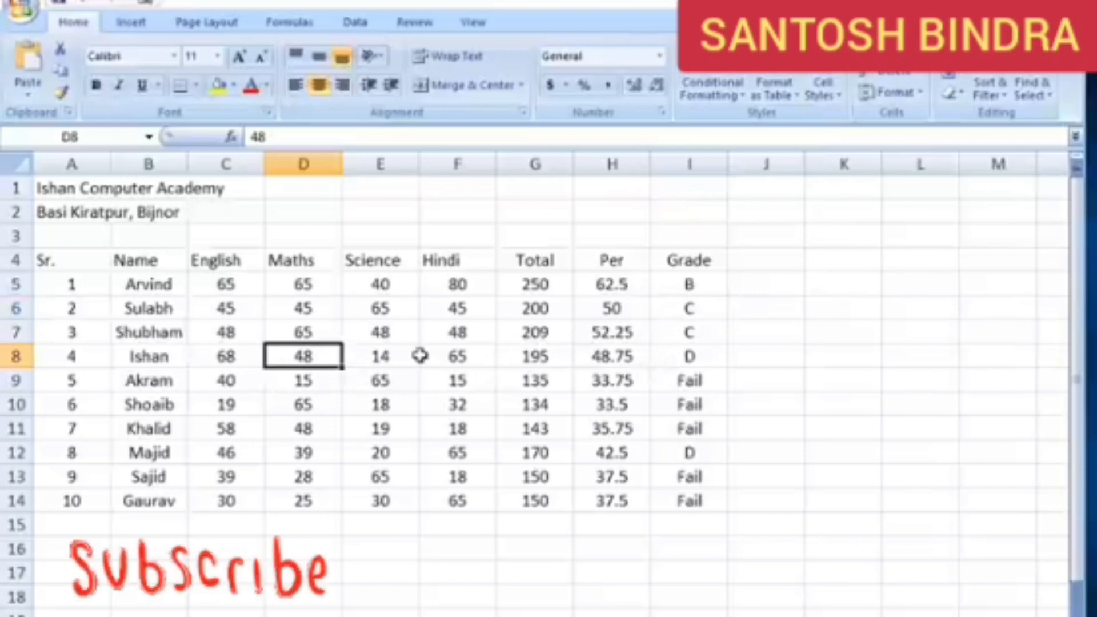
{"action": "left_click", "coordinate": [394, 352]}
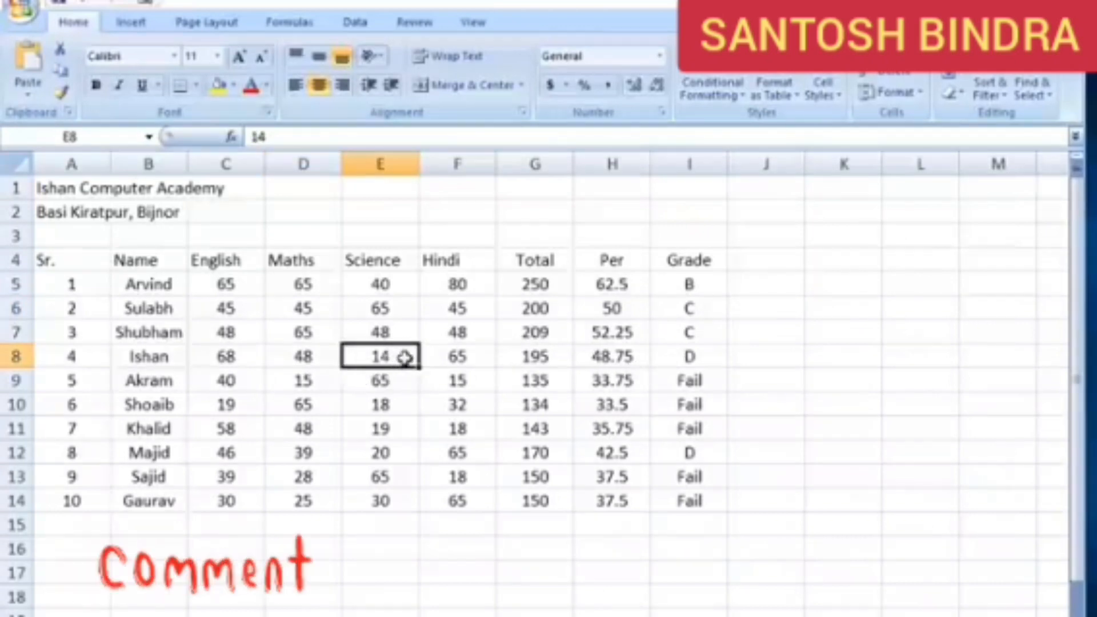
{"action": "type", "text": "68"}
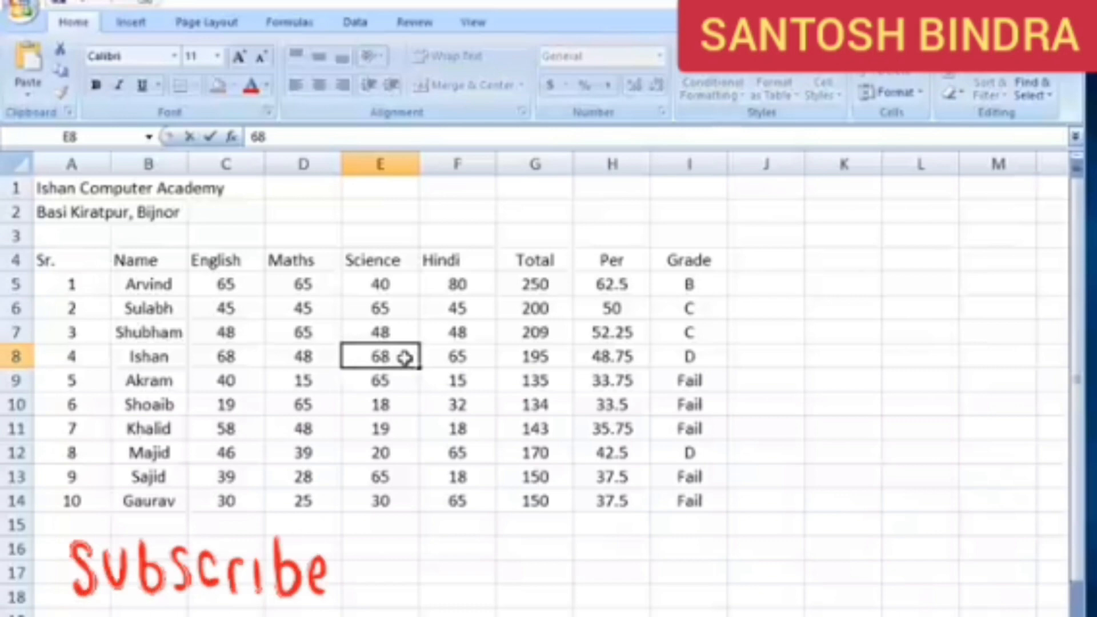
{"action": "key", "text": "Return"}
{"action": "left_click", "coordinate": [531, 354]}
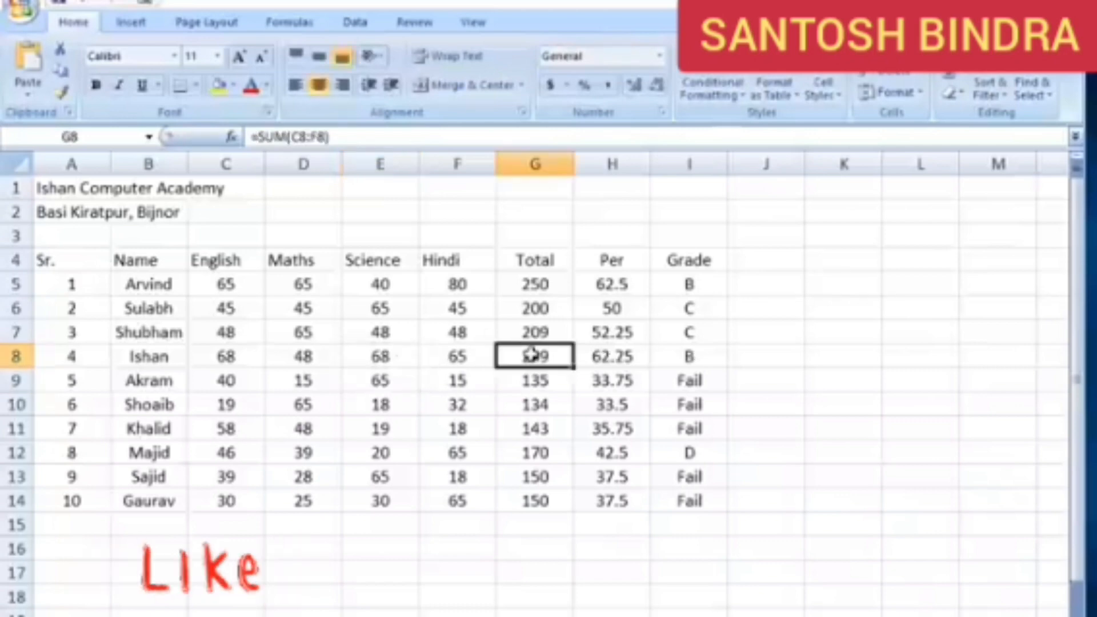
{"action": "left_click", "coordinate": [594, 357]}
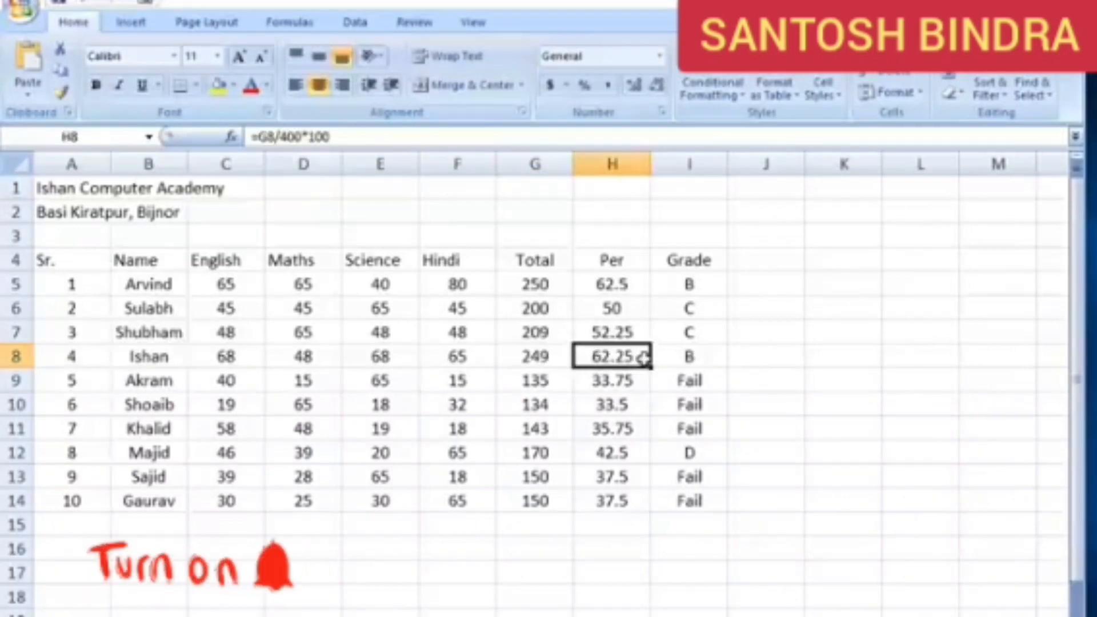
{"action": "left_click", "coordinate": [700, 359]}
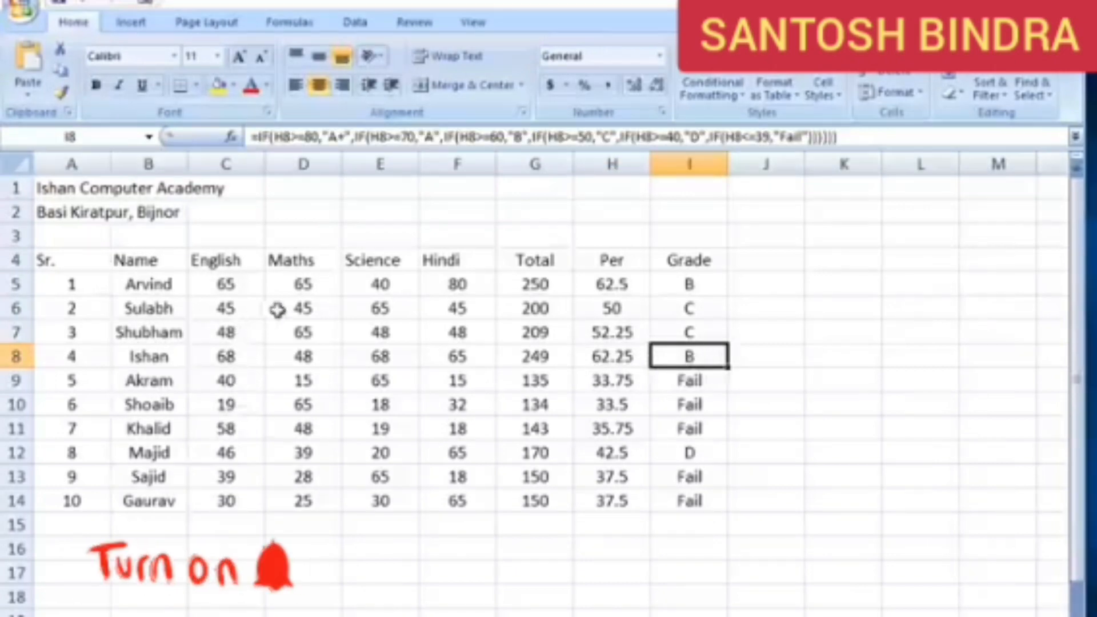
Set the Maths mark in D6 to 78 and check the total, percentage and grade in row 6
{"action": "left_click", "coordinate": [696, 310]}
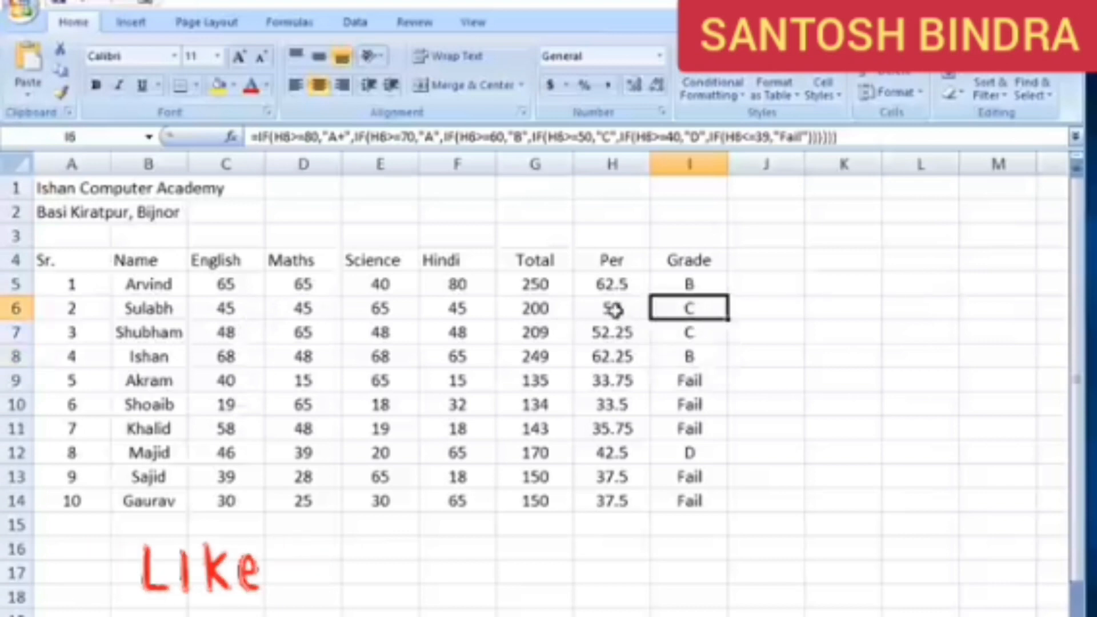
{"action": "left_click", "coordinate": [613, 311]}
{"action": "left_click", "coordinate": [550, 310]}
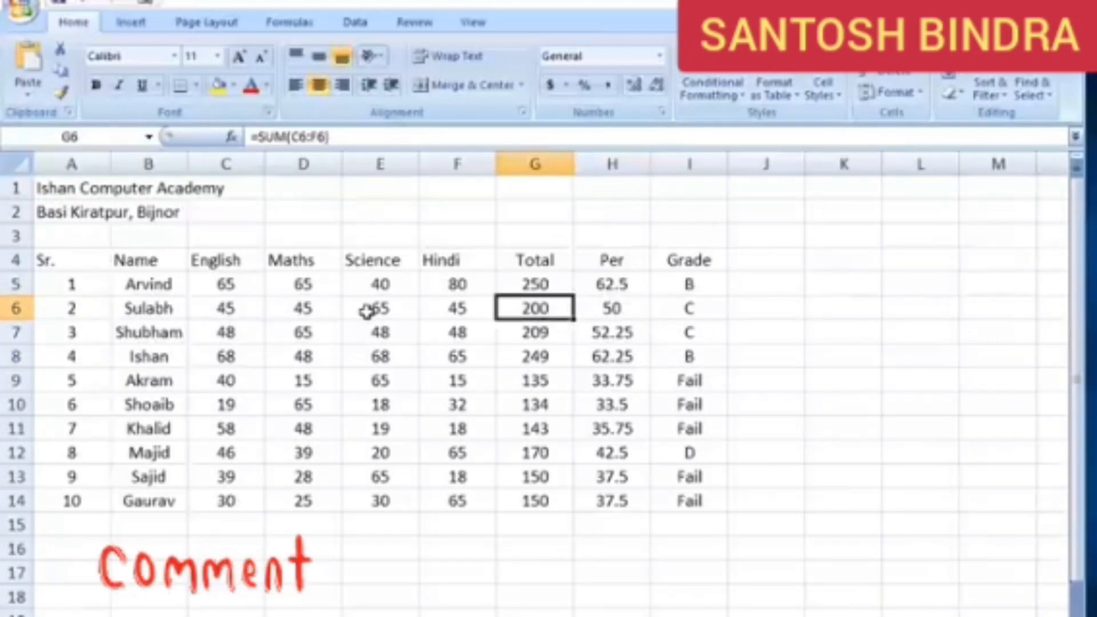
{"action": "left_click", "coordinate": [319, 309]}
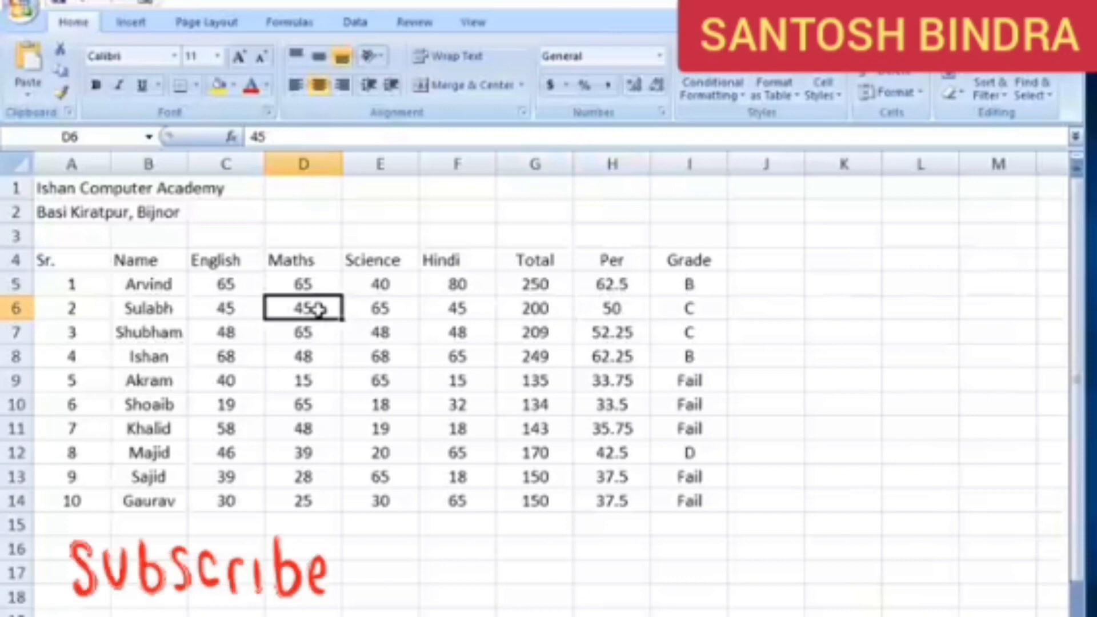
{"action": "type", "text": "78"}
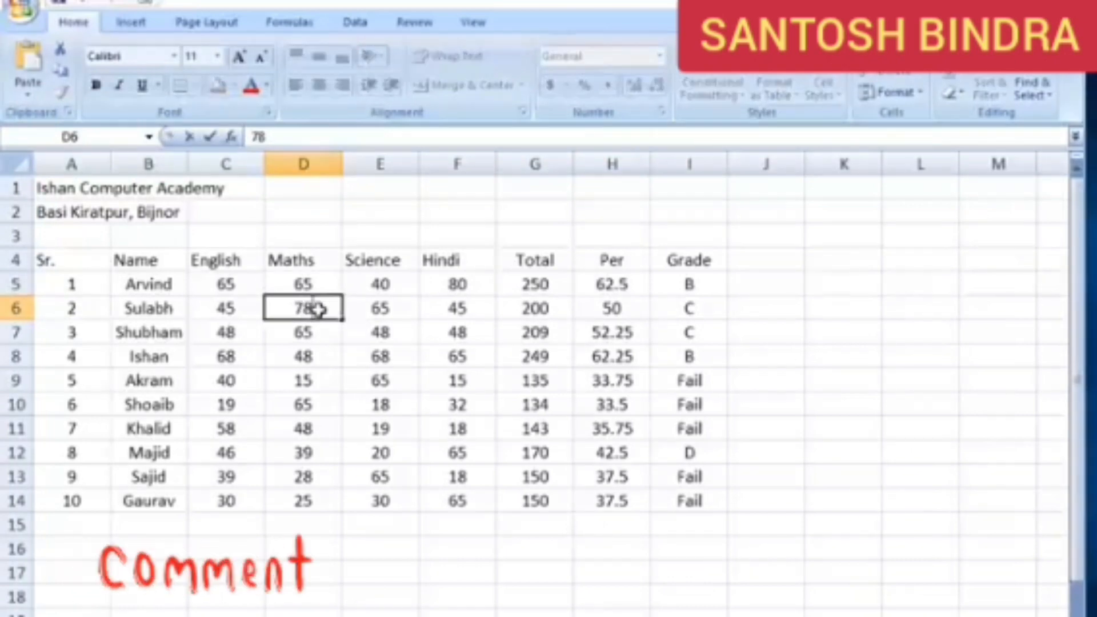
{"action": "key", "text": "Return"}
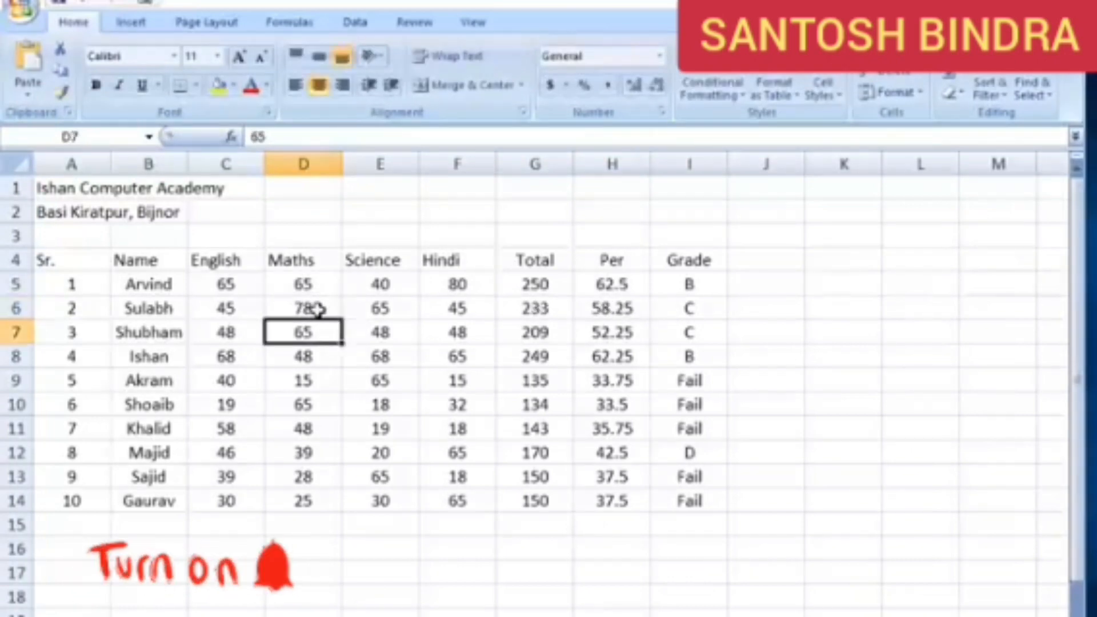
{"action": "left_click", "coordinate": [545, 310]}
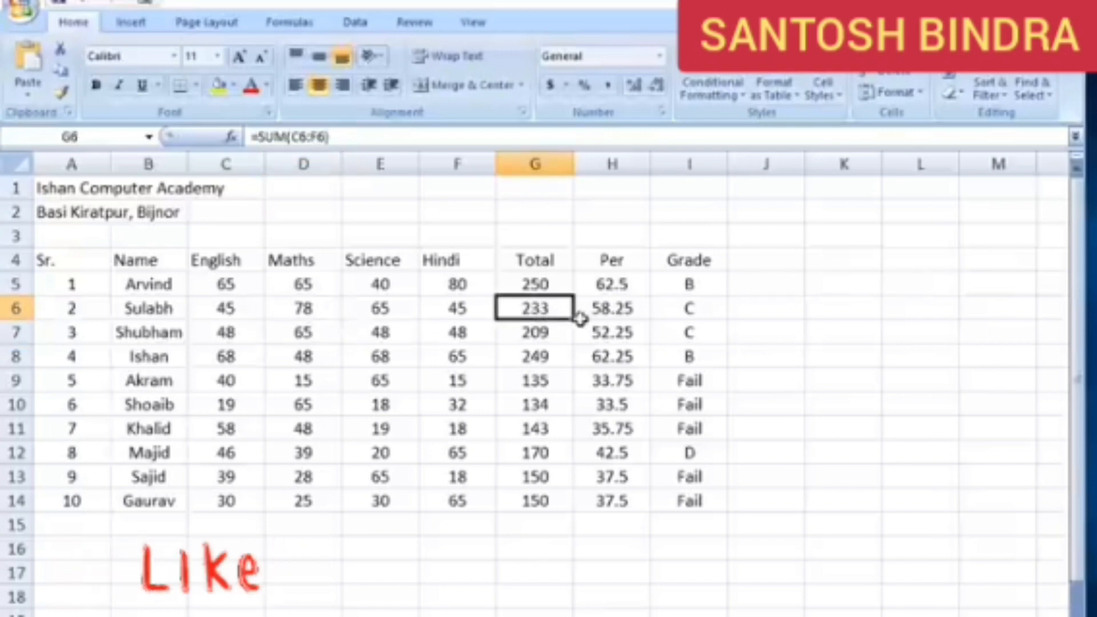
{"action": "left_click", "coordinate": [625, 309]}
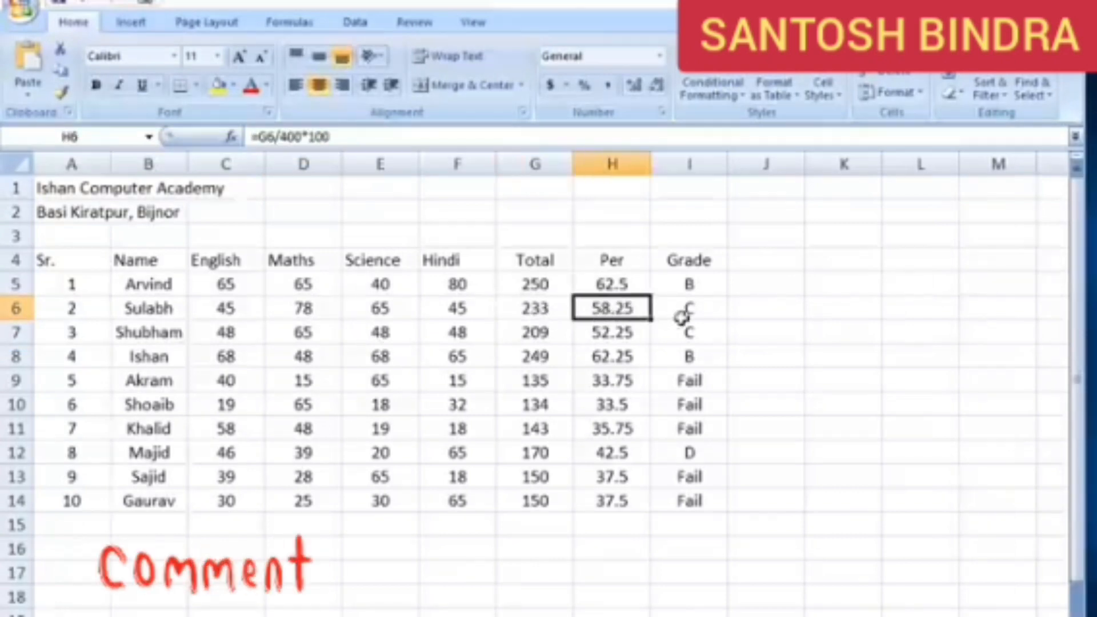
{"action": "left_click", "coordinate": [711, 309]}
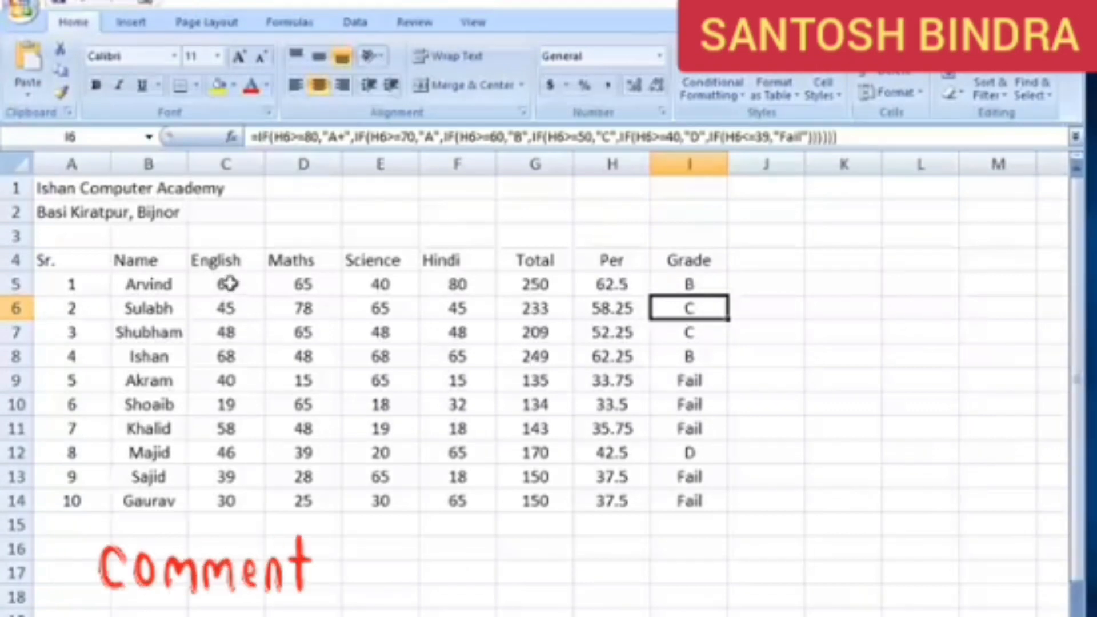
Set the Science mark in E5 to 80 and check the total, percentage and grade in row 5
{"action": "left_click_drag", "start_coordinate": [228, 283], "coordinate": [460, 284]}
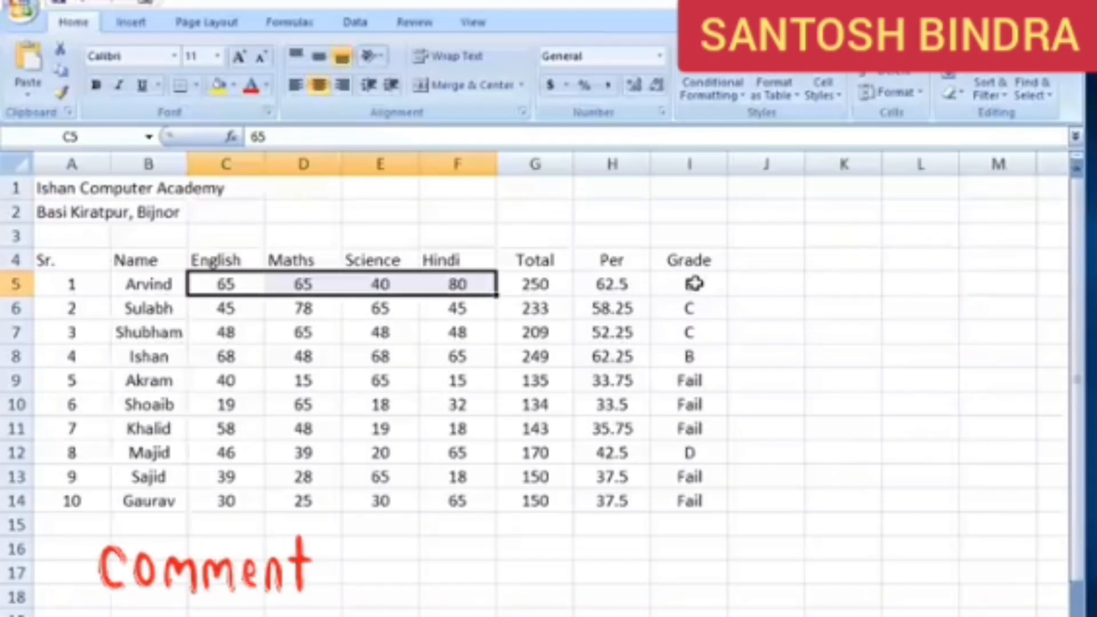
{"action": "left_click", "coordinate": [235, 283]}
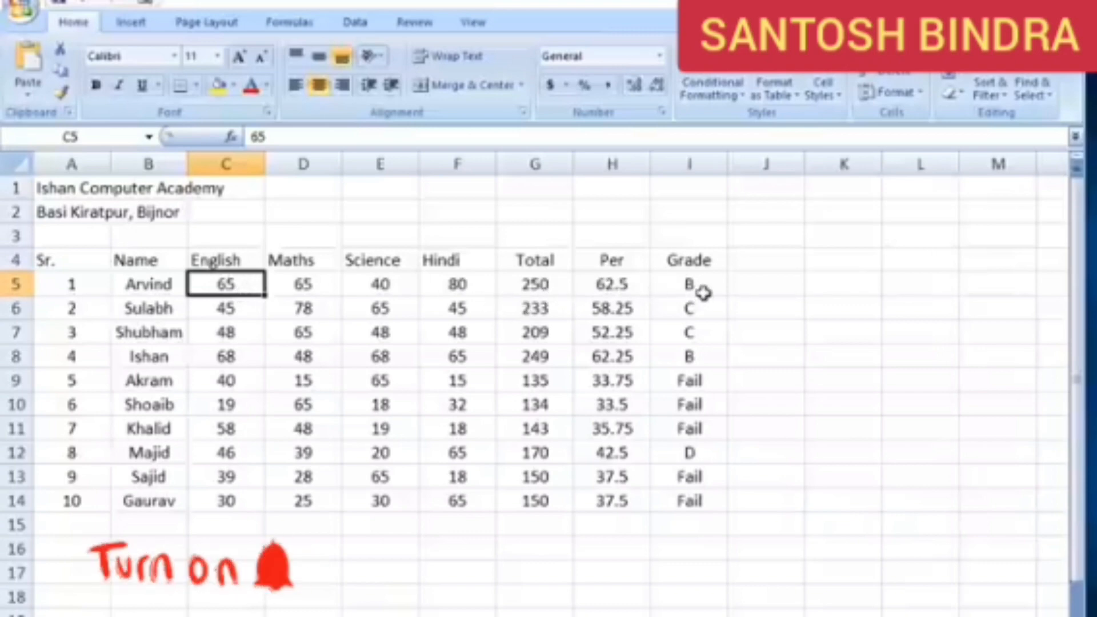
{"action": "left_click", "coordinate": [407, 287]}
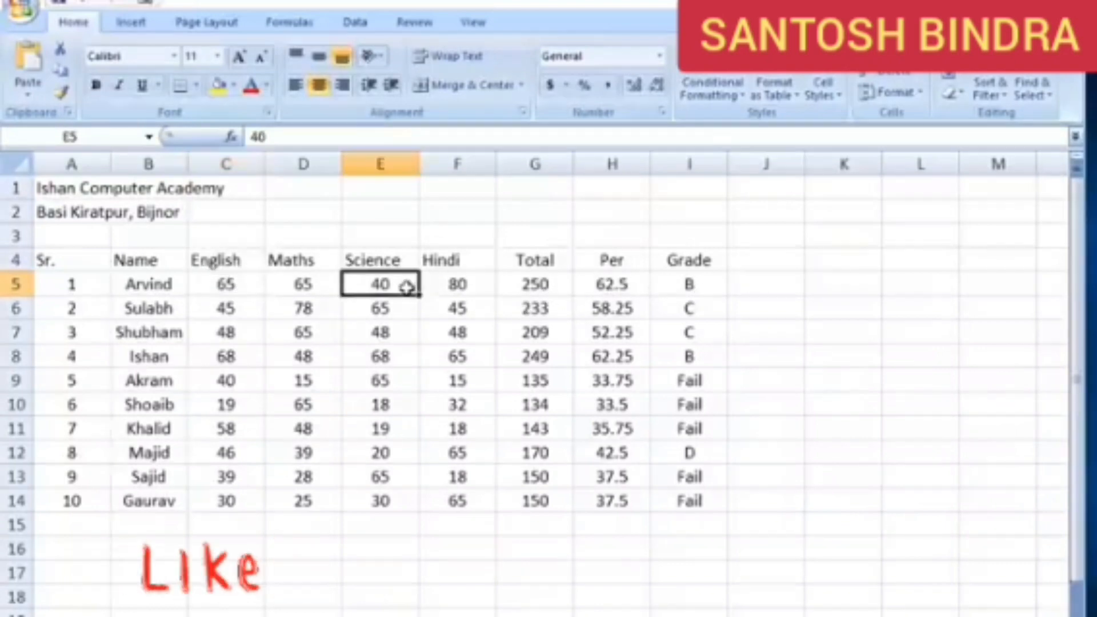
{"action": "type", "text": "80"}
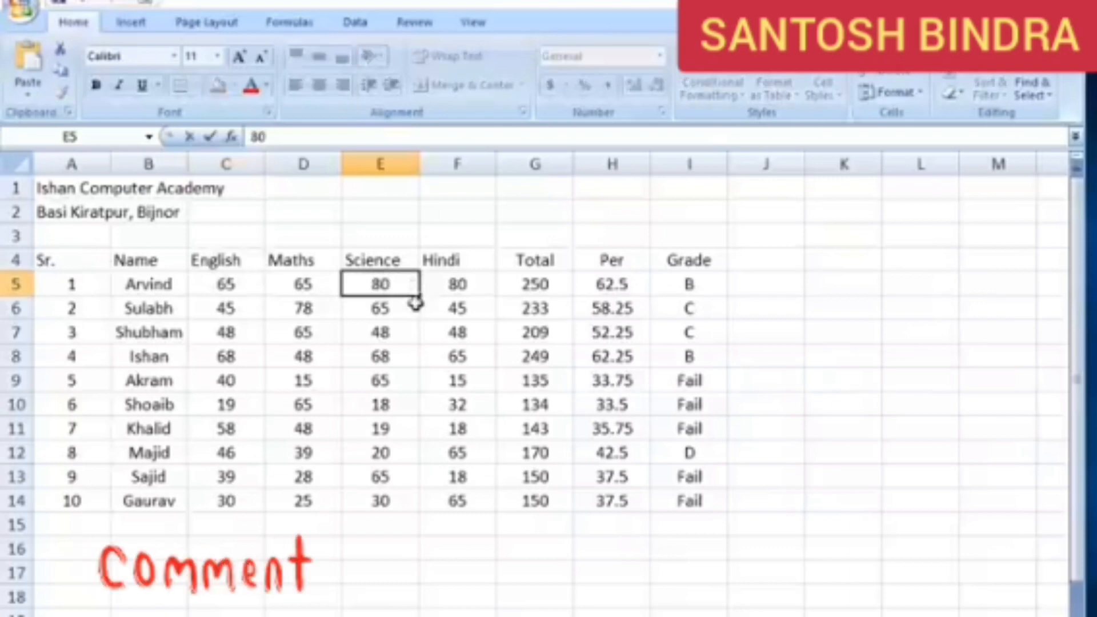
{"action": "left_click", "coordinate": [479, 304]}
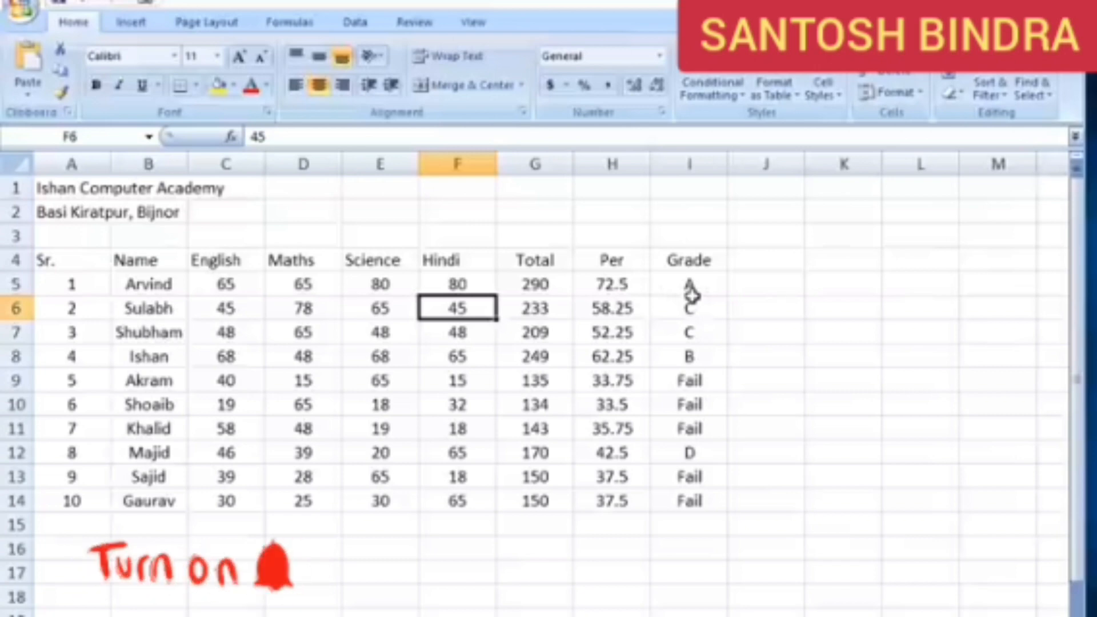
{"action": "left_click_drag", "start_coordinate": [698, 258], "coordinate": [708, 492]}
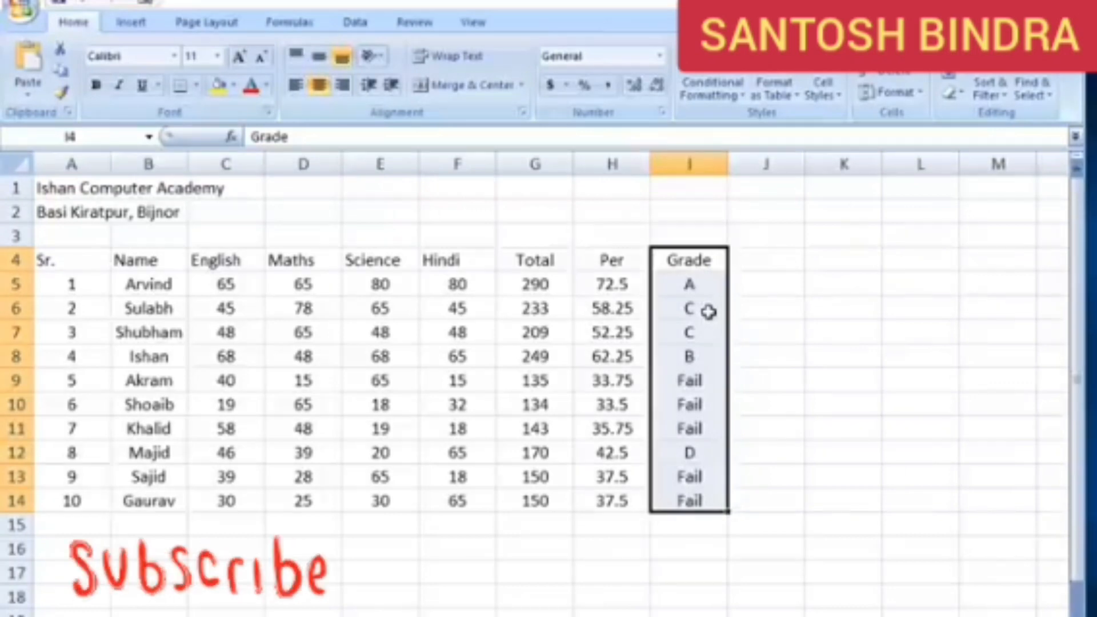
{"action": "left_click", "coordinate": [274, 311]}
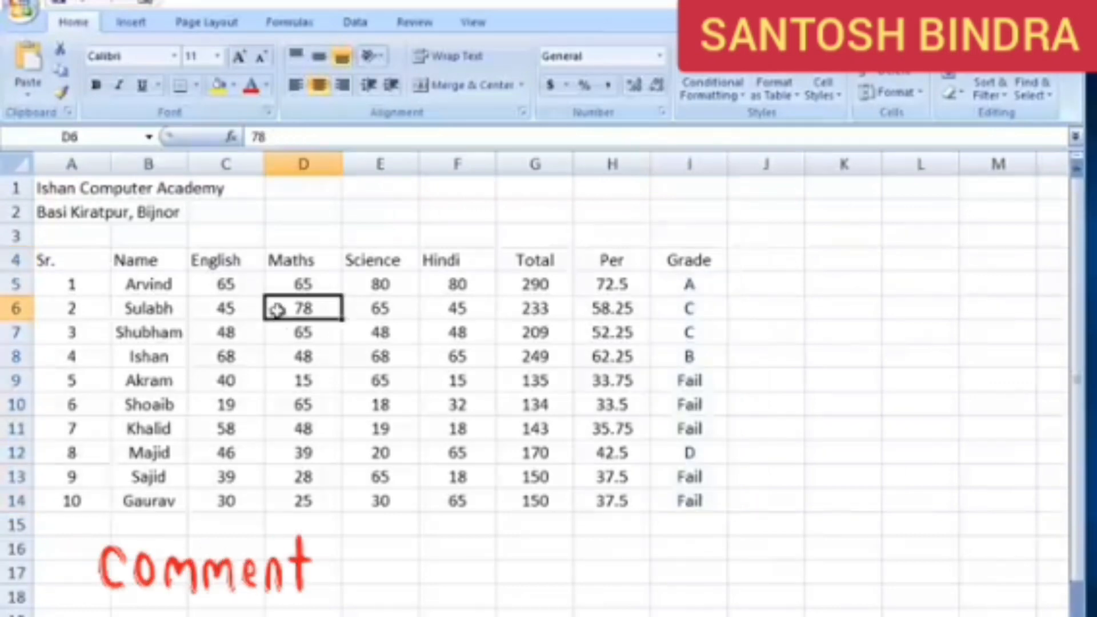
Merge and centre the academy title across A1:I1, with font size 14 and bold
{"action": "left_click_drag", "start_coordinate": [68, 192], "coordinate": [663, 191]}
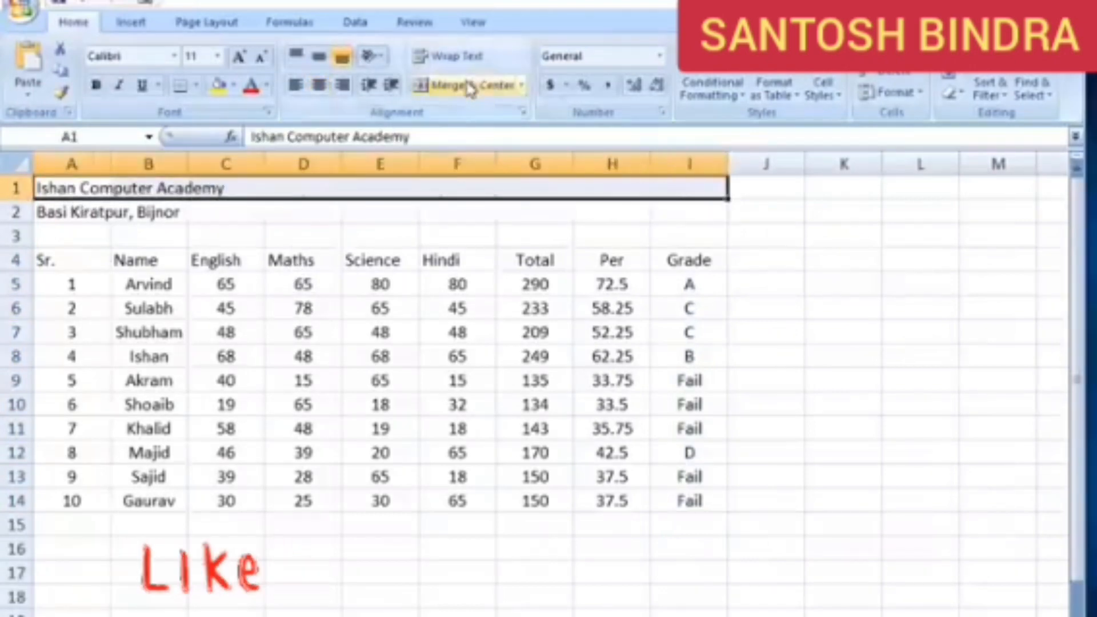
{"action": "left_click", "coordinate": [470, 87]}
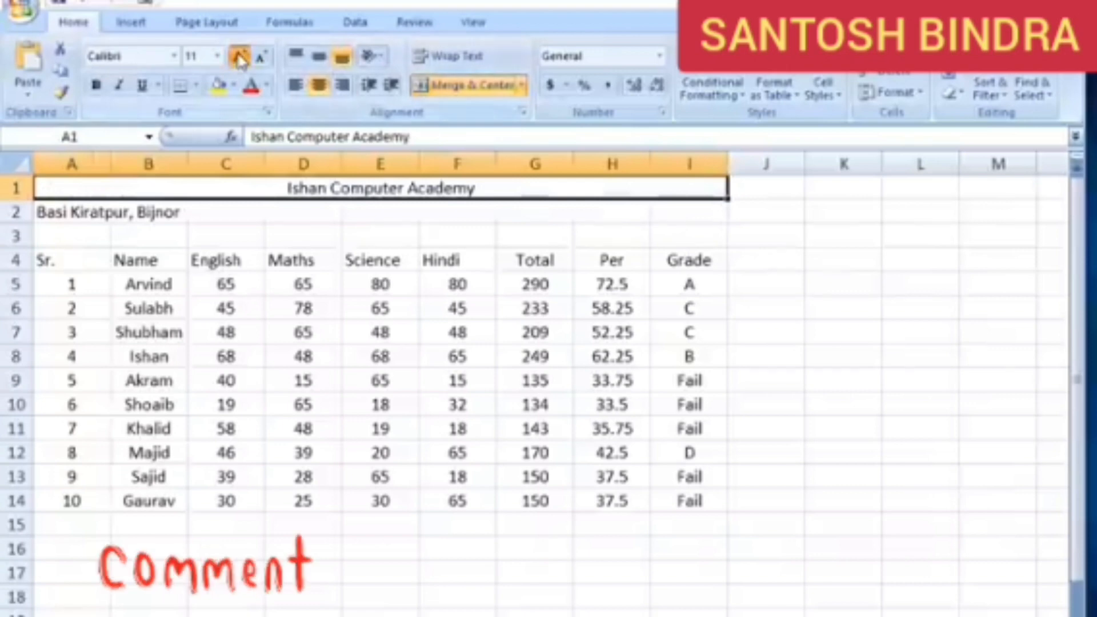
{"action": "left_click", "coordinate": [240, 57]}
{"action": "left_click", "coordinate": [240, 57]}
{"action": "left_click", "coordinate": [95, 85]}
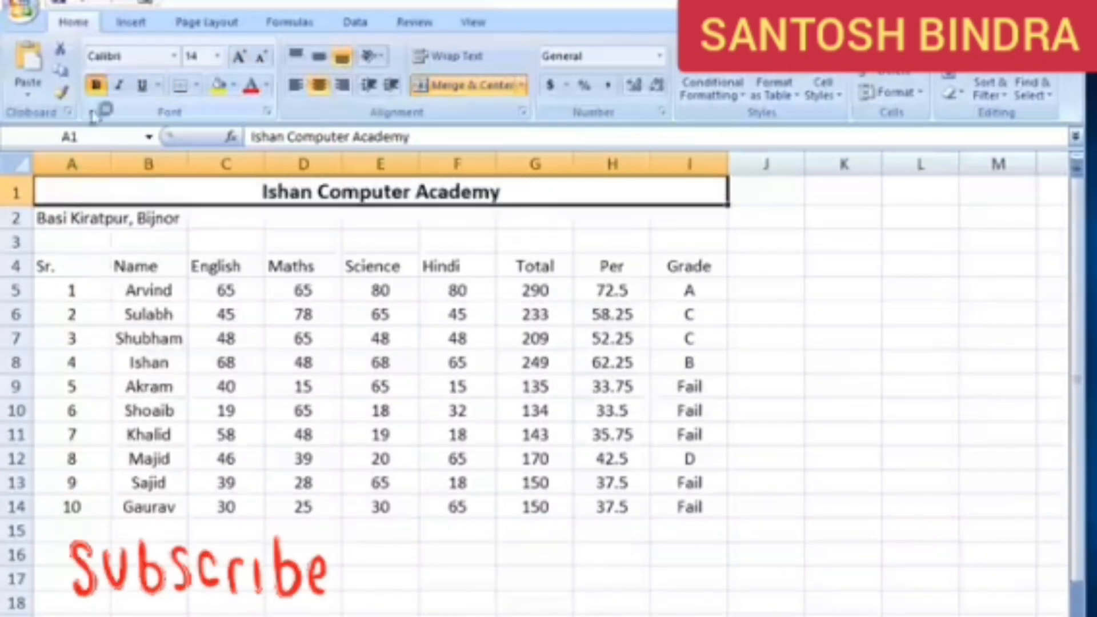
Merge and centre the location line under the title across A2:I2
{"action": "left_click_drag", "start_coordinate": [41, 217], "coordinate": [693, 216]}
{"action": "left_click", "coordinate": [480, 87]}
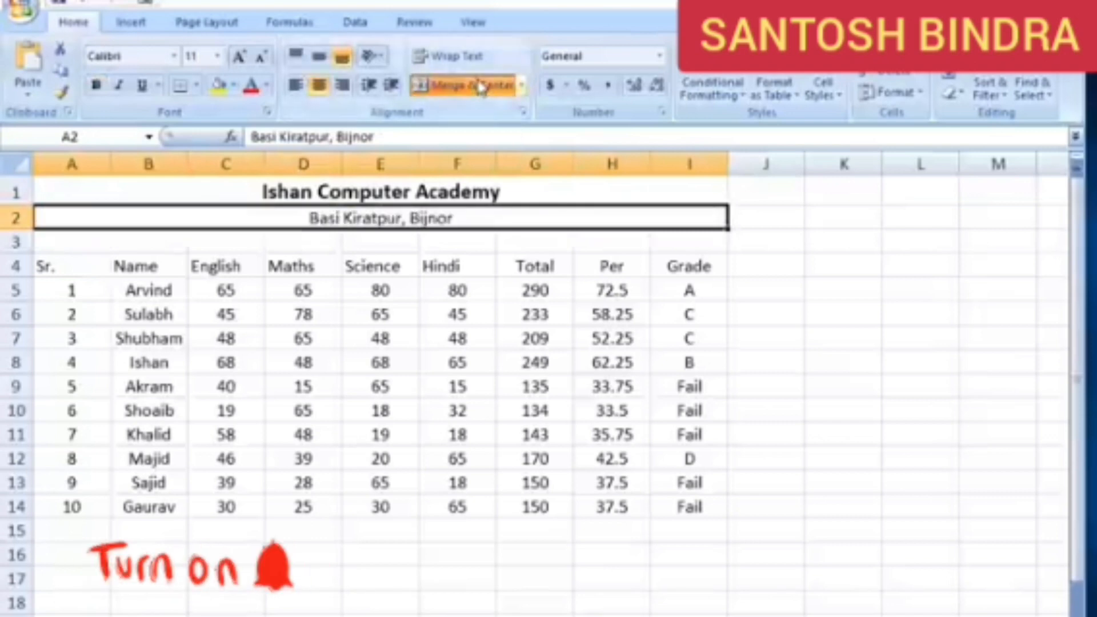
{"action": "left_click", "coordinate": [355, 312]}
Delete the empty row 3 between the location line and the column headings
{"action": "left_click", "coordinate": [12, 242]}
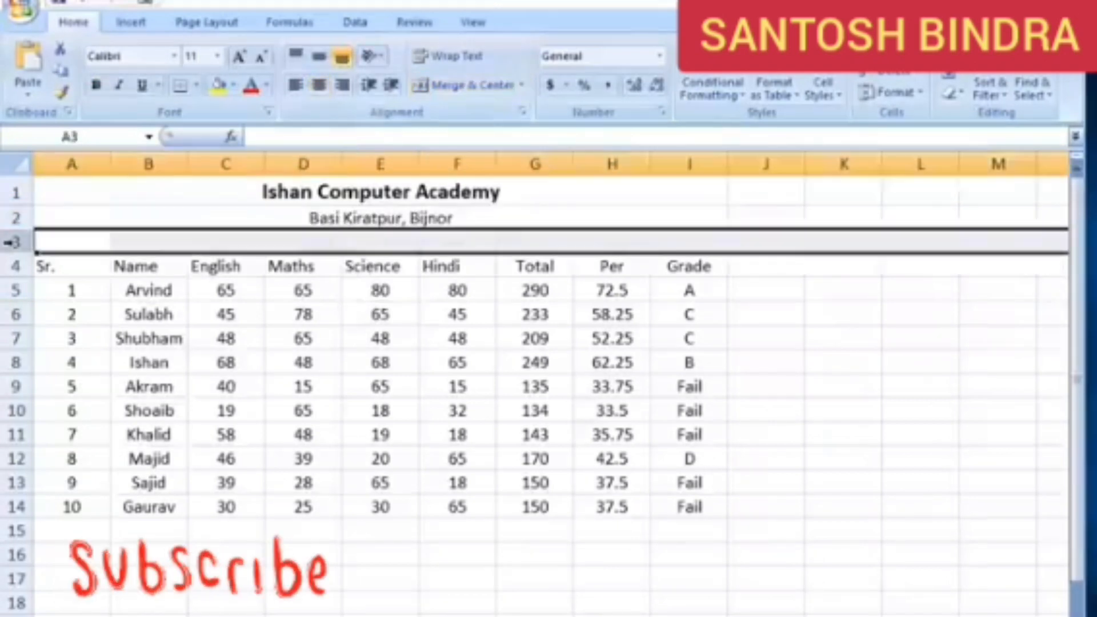
{"action": "left_click", "coordinate": [879, 74]}
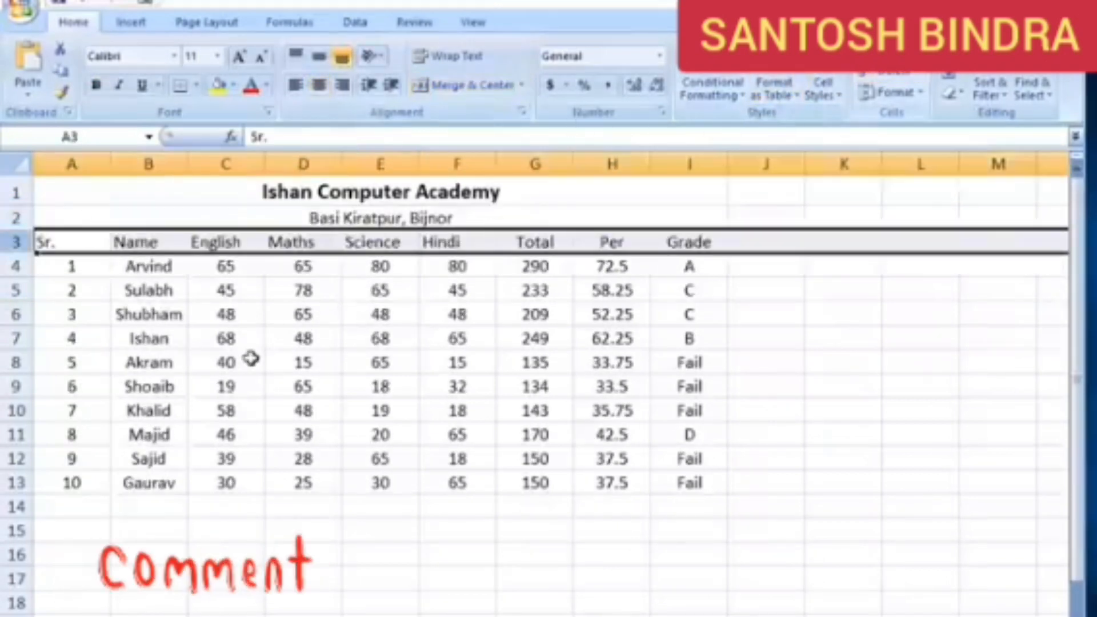
{"action": "left_click", "coordinate": [251, 358]}
Centre the contents of the marks table A3:I13 and apply All Borders to it
{"action": "left_click_drag", "start_coordinate": [44, 240], "coordinate": [691, 482]}
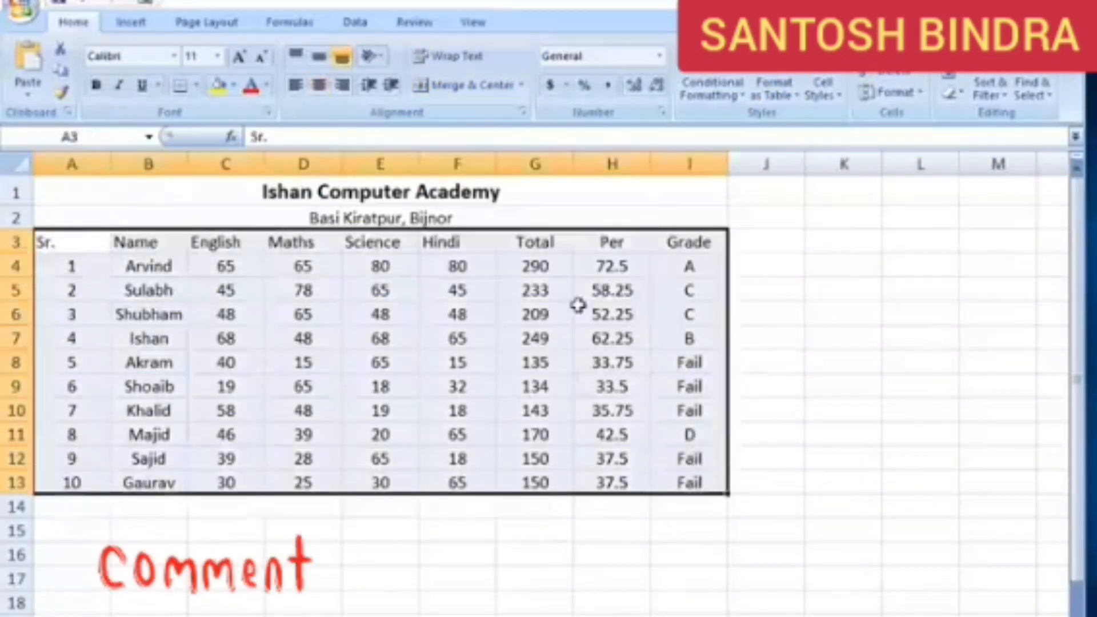
{"action": "left_click", "coordinate": [321, 86]}
{"action": "left_click", "coordinate": [196, 85]}
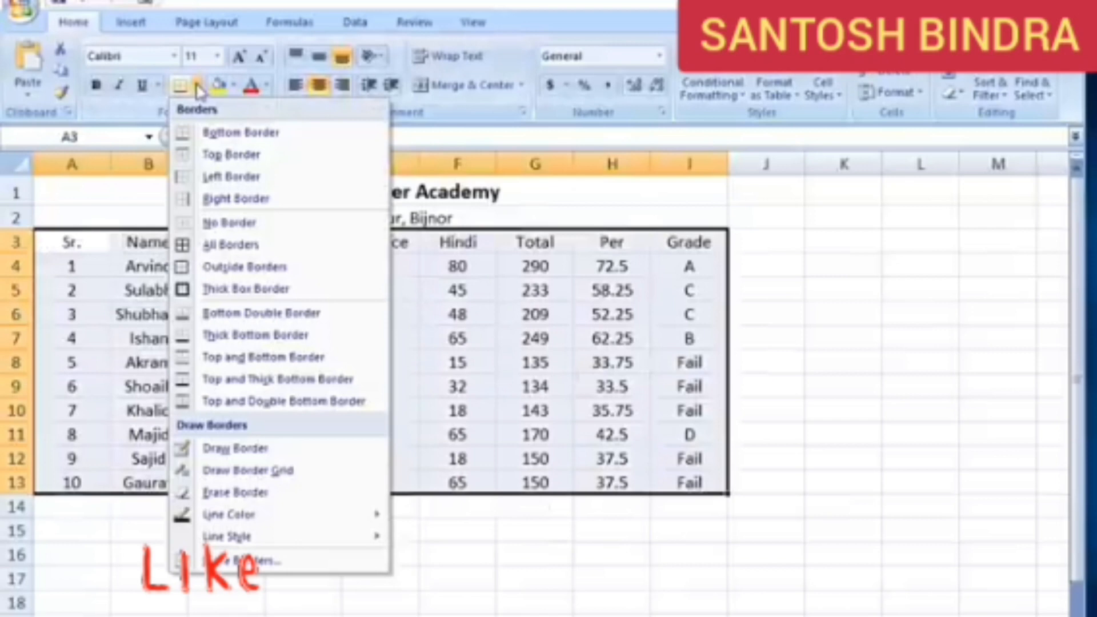
{"action": "left_click", "coordinate": [231, 244]}
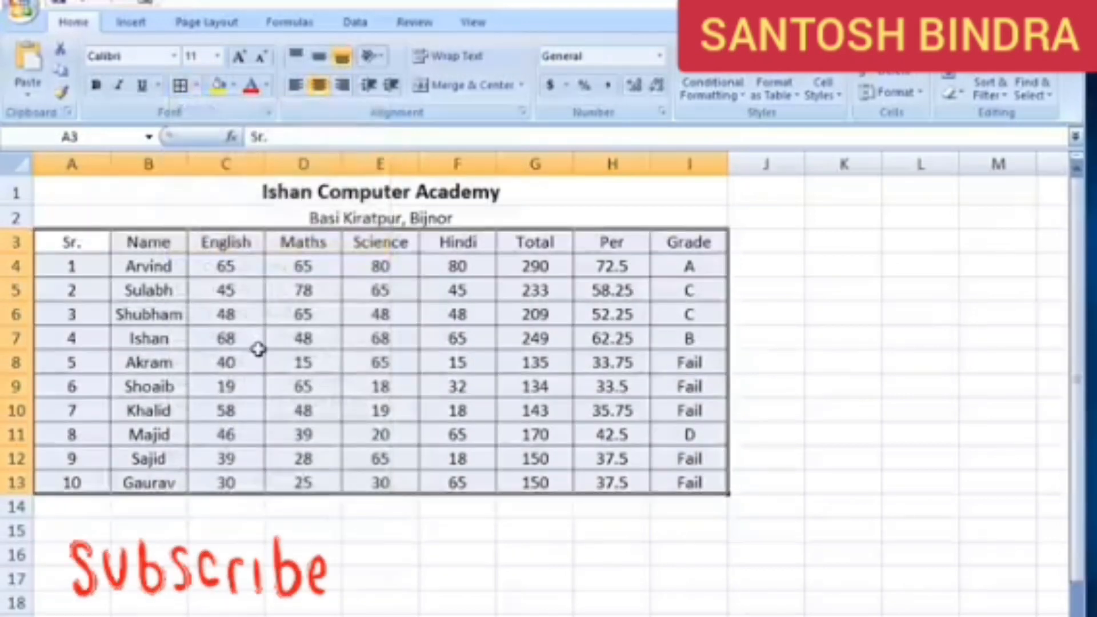
{"action": "left_click", "coordinate": [258, 346]}
Make the column headings in A3:I3 bold
{"action": "left_click_drag", "start_coordinate": [73, 242], "coordinate": [698, 244]}
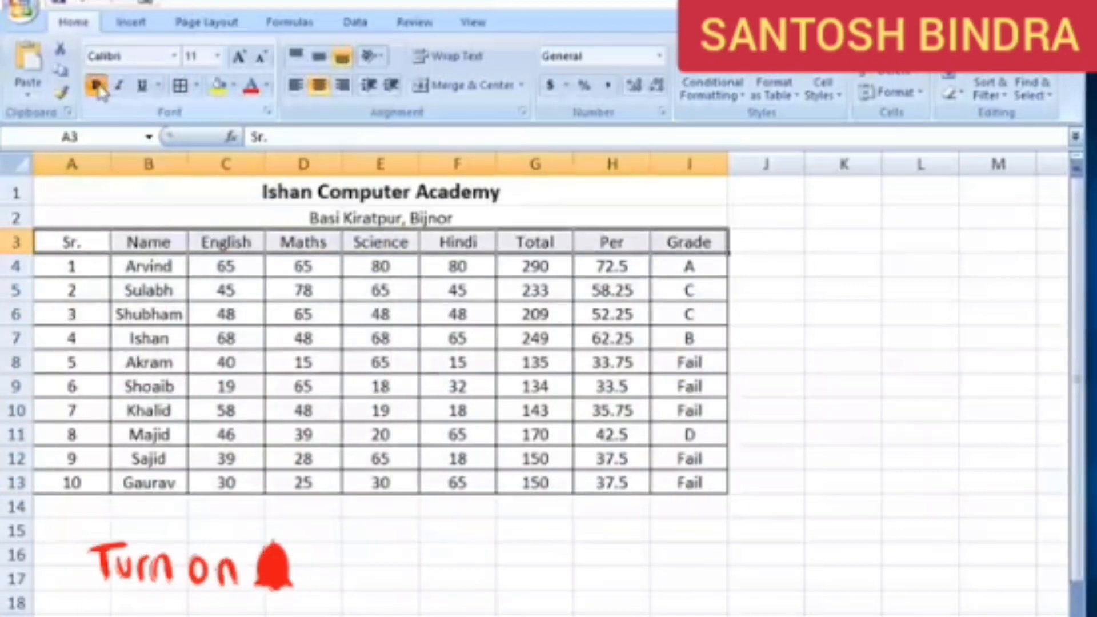
{"action": "left_click", "coordinate": [96, 85]}
{"action": "left_click", "coordinate": [321, 360]}
{"action": "left_click", "coordinate": [689, 243]}
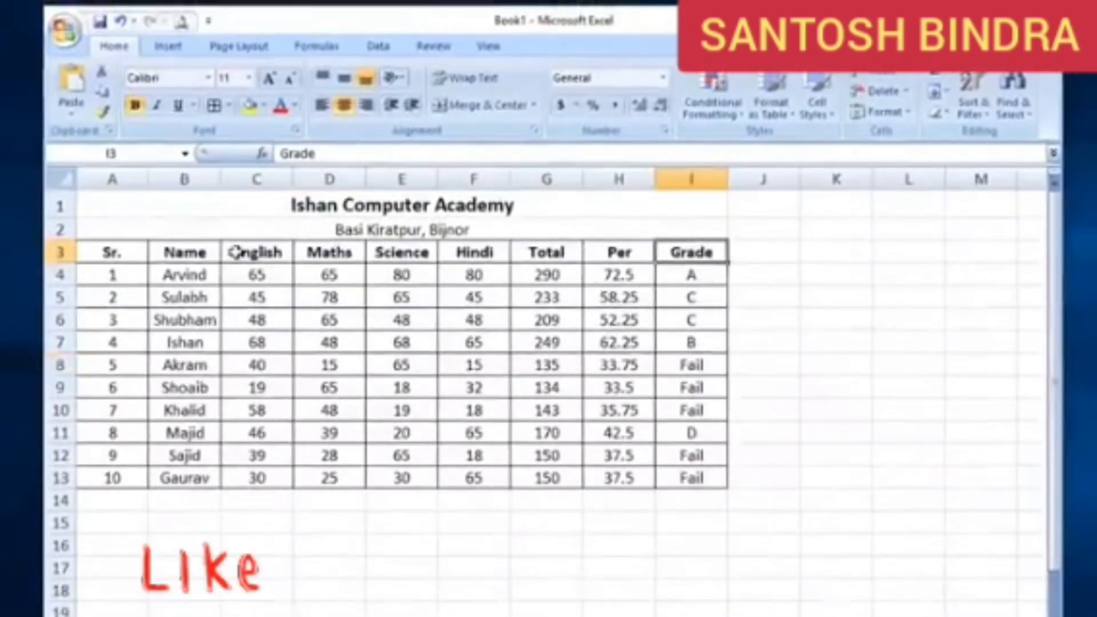
{"action": "left_click", "coordinate": [565, 252]}
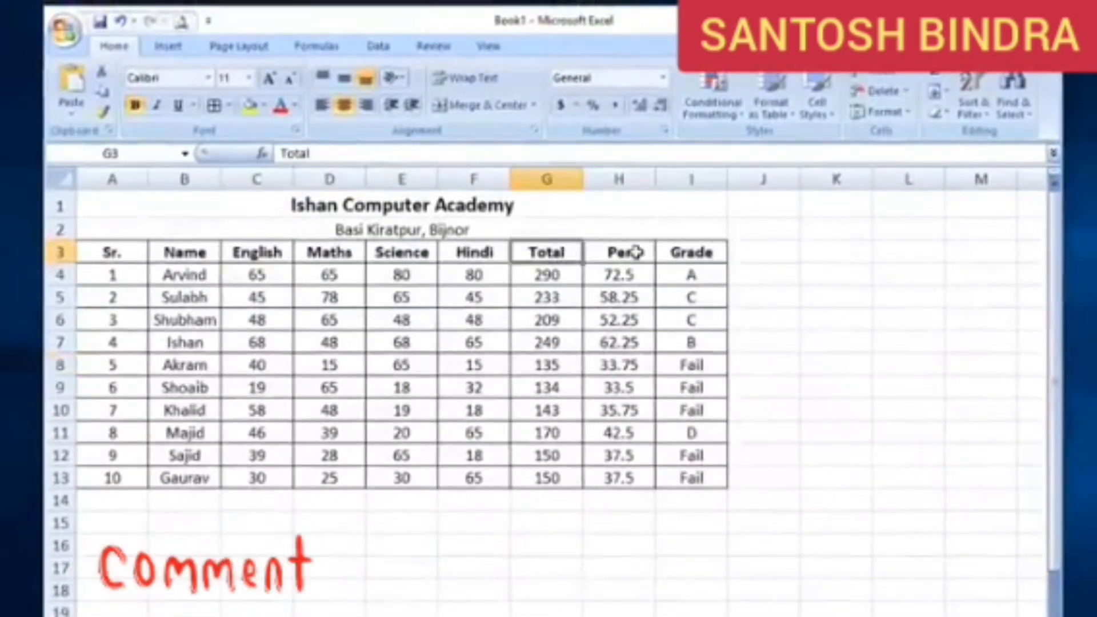
{"action": "left_click", "coordinate": [633, 252]}
{"action": "left_click", "coordinate": [710, 250]}
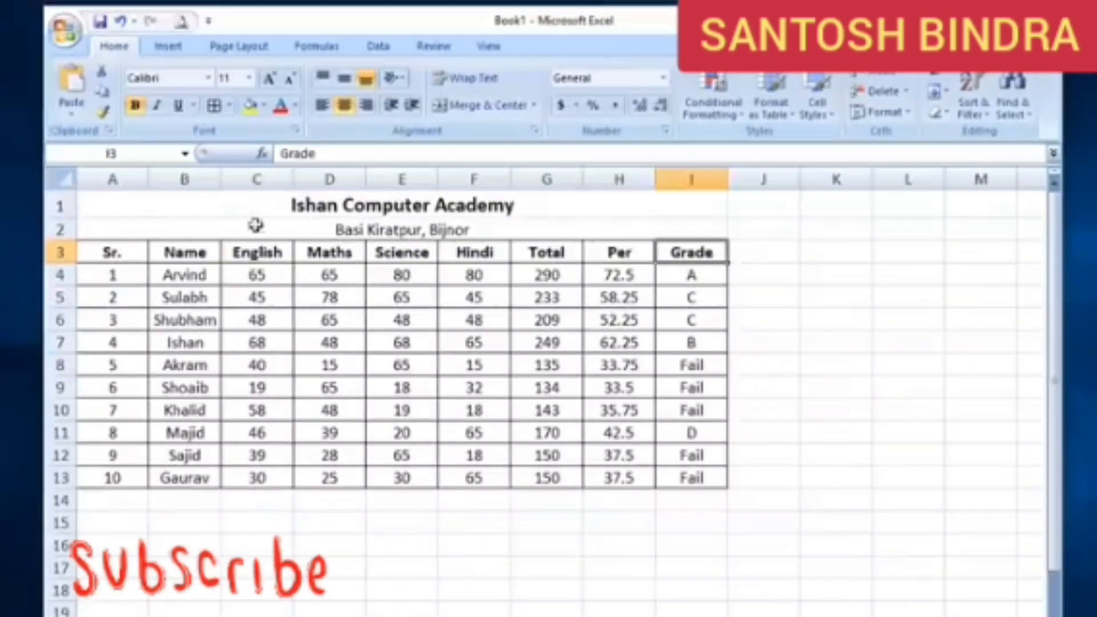